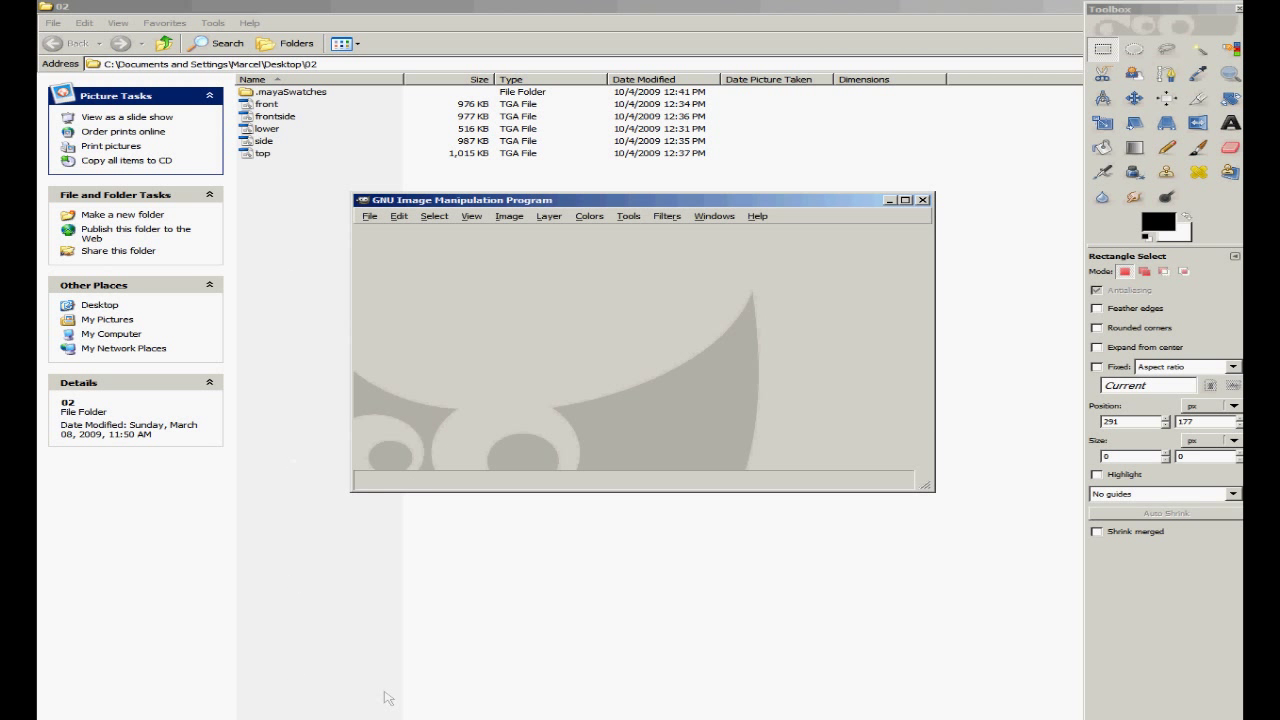
- Load the front, frontside, lower, side and top TGA photos into GIMP as layers of one image
{"action": "left_click_drag", "start_coordinate": [266, 104], "coordinate": [560, 300]}
{"action": "left_click_drag", "start_coordinate": [270, 116], "coordinate": [532, 312]}
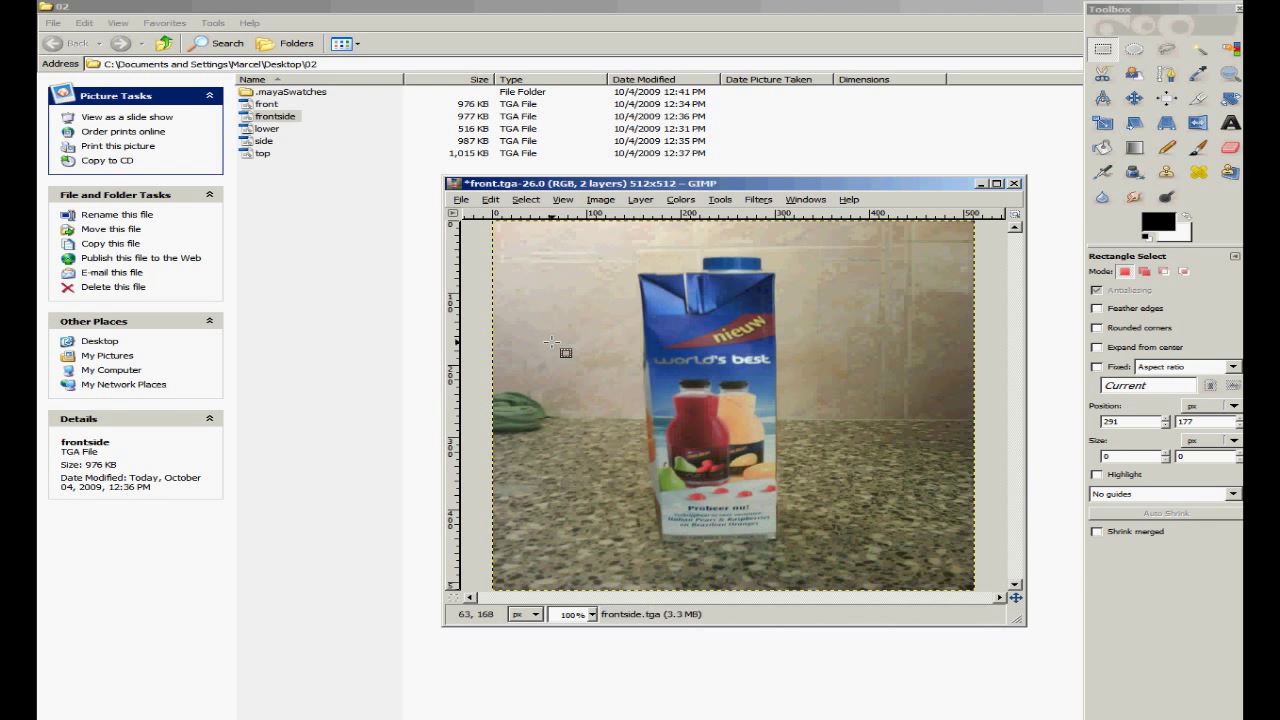
{"action": "left_click_drag", "start_coordinate": [264, 129], "coordinate": [618, 335]}
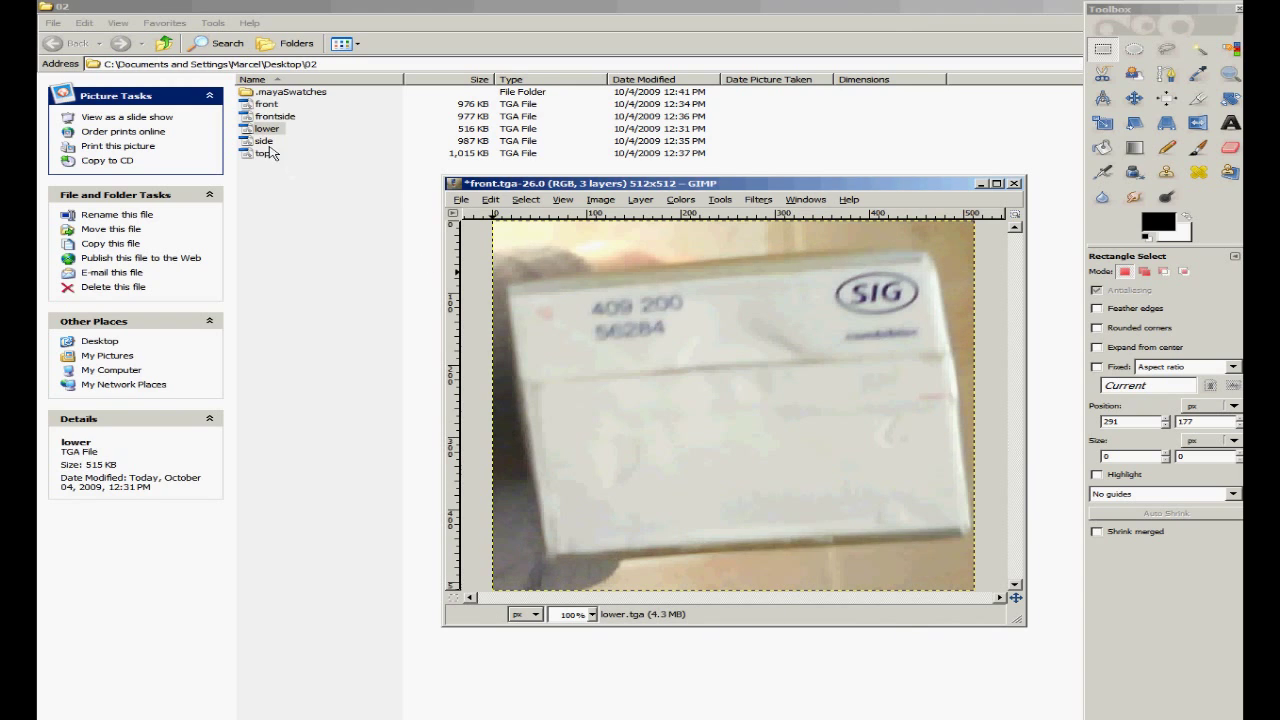
{"action": "left_click_drag", "start_coordinate": [263, 141], "coordinate": [603, 311]}
{"action": "left_click_drag", "start_coordinate": [264, 154], "coordinate": [640, 300]}
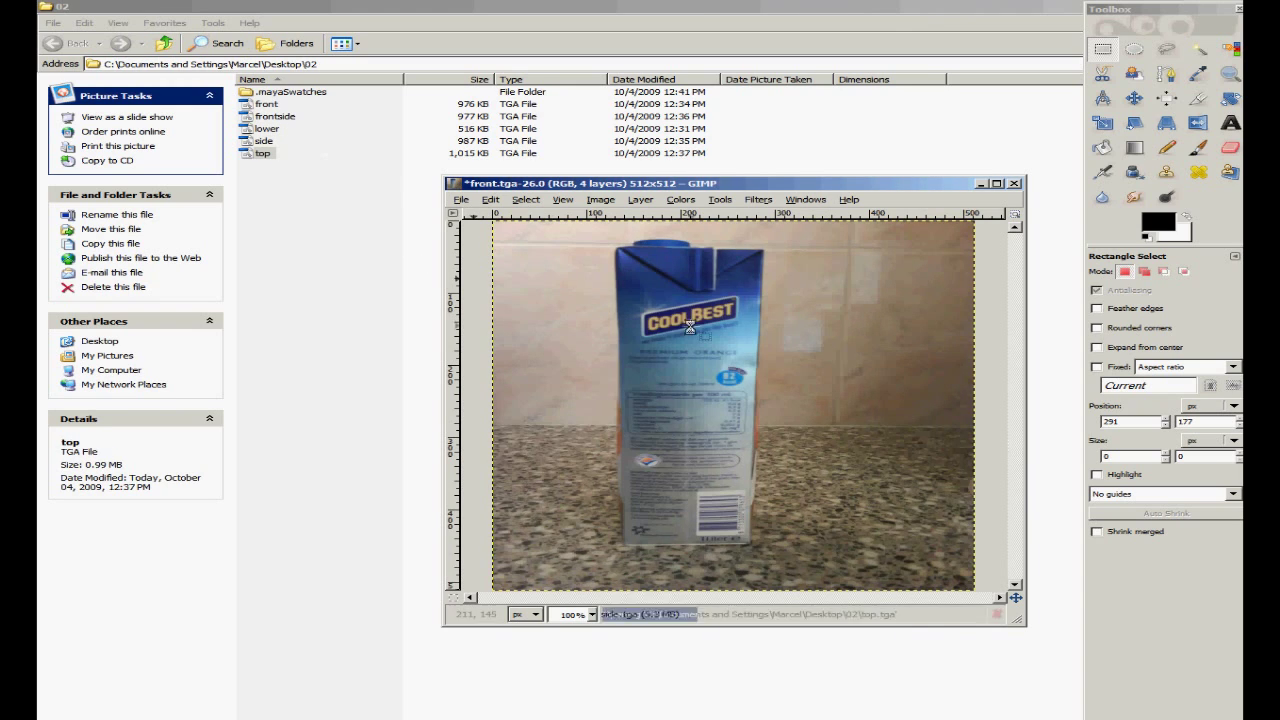
{"action": "left_click_drag", "start_coordinate": [750, 188], "coordinate": [747, 144]}
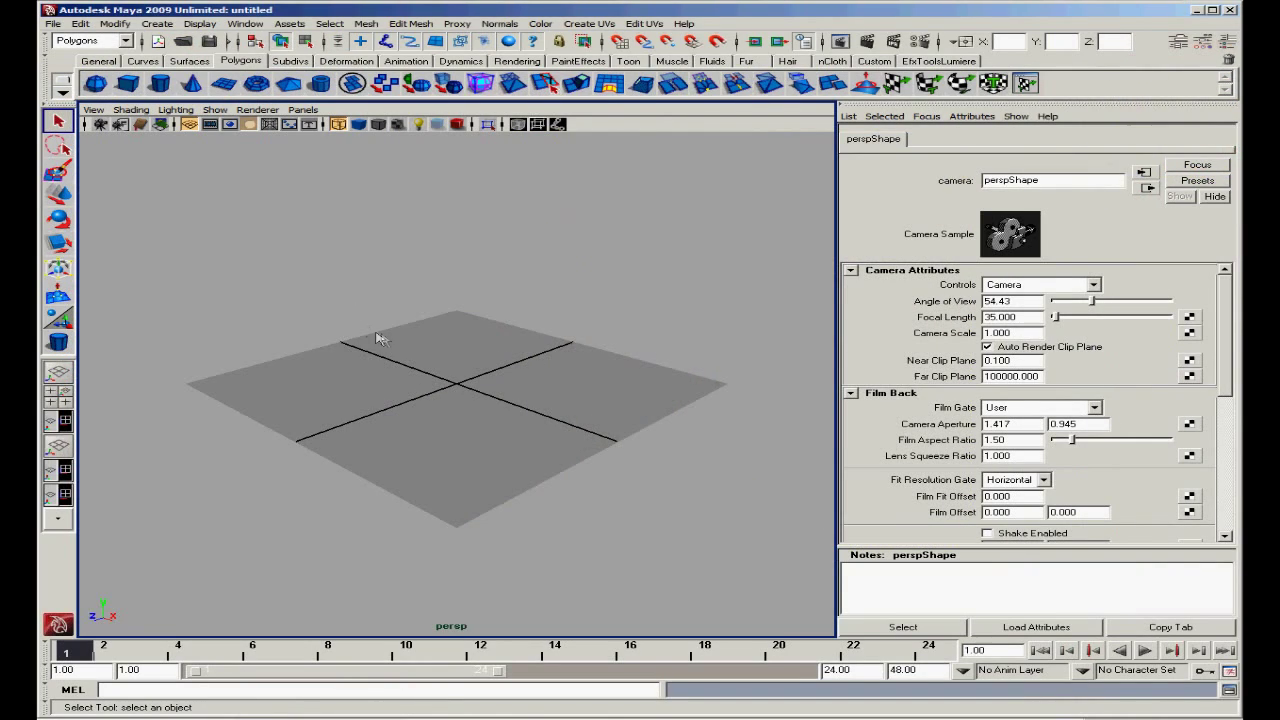
- Switch to Maya and show the Channel Box in place of the Attribute Editor
{"action": "right_click_drag", "start_coordinate": [377, 337], "coordinate": [415, 367], "text": "alt"}
{"action": "scroll", "coordinate": [415, 367], "scroll_direction": "up", "scroll_amount": 5}
{"action": "left_click", "coordinate": [1222, 46]}
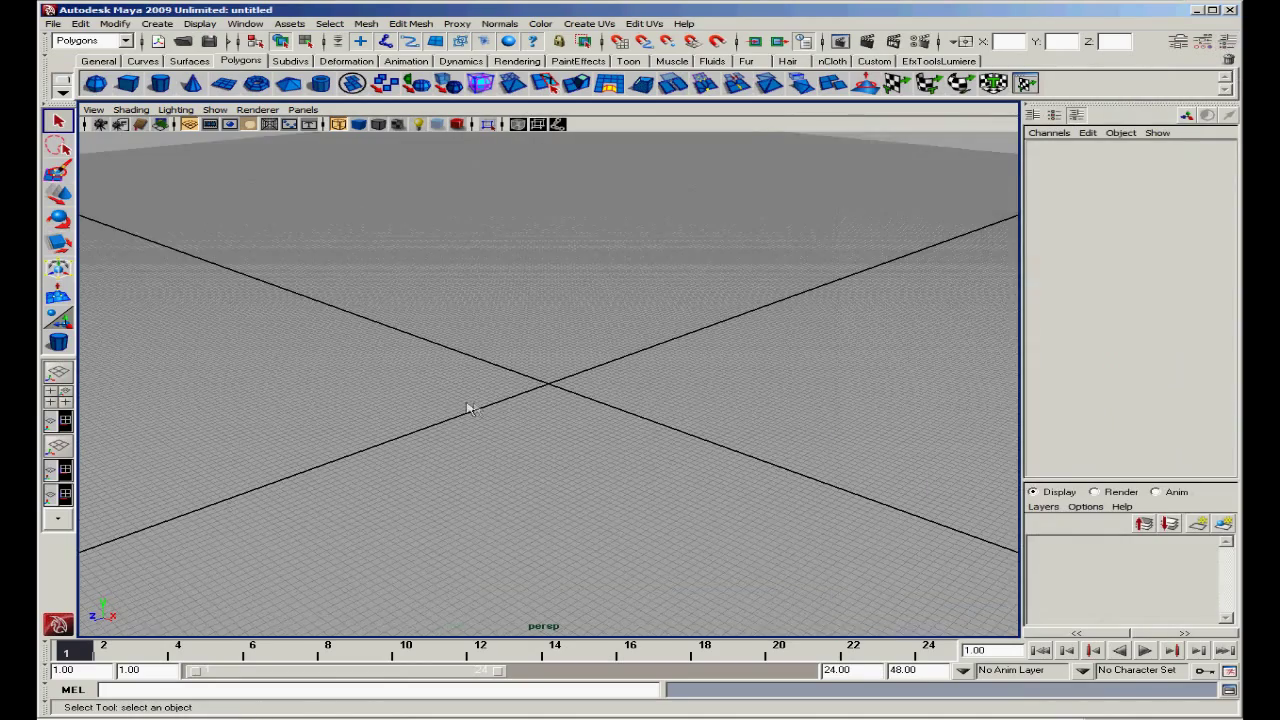
{"action": "scroll", "coordinate": [494, 400], "scroll_direction": "up", "scroll_amount": 3}
{"action": "scroll", "coordinate": [497, 402], "scroll_direction": "up", "scroll_amount": 3}
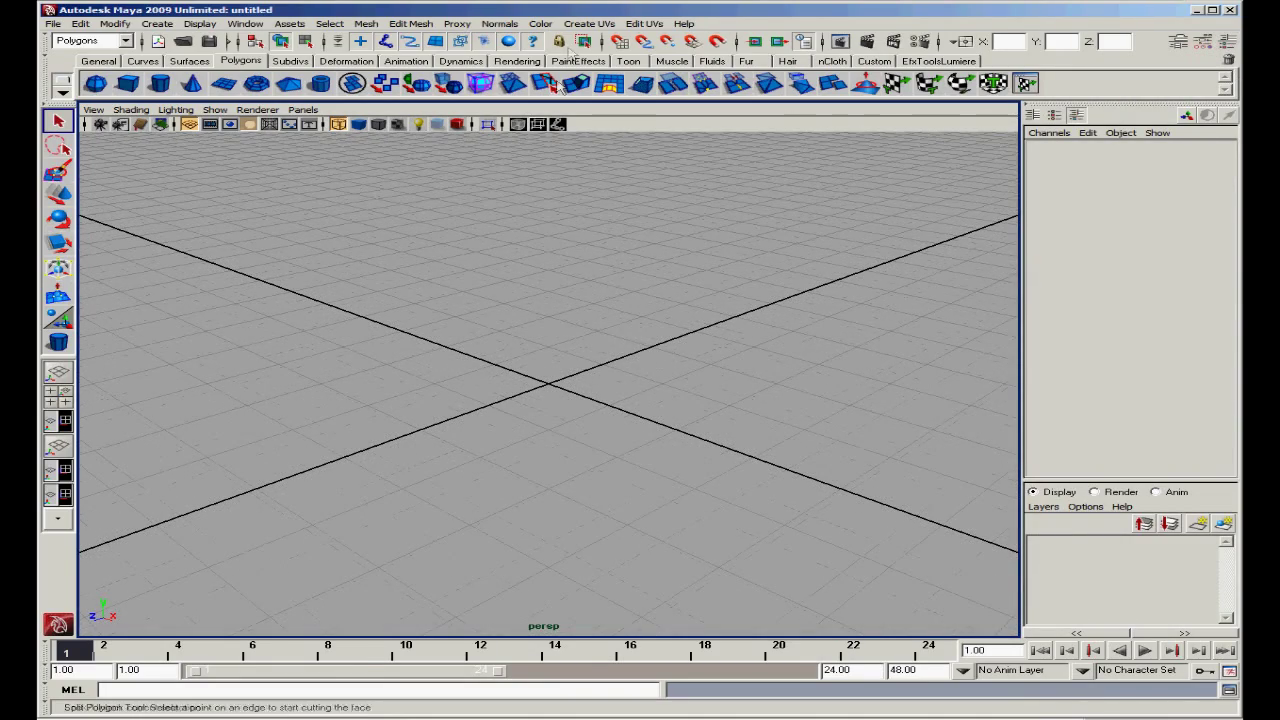
- Create a polygon cube centred on the grid origin, with its centre at Y 24
{"action": "left_click", "coordinate": [127, 84]}
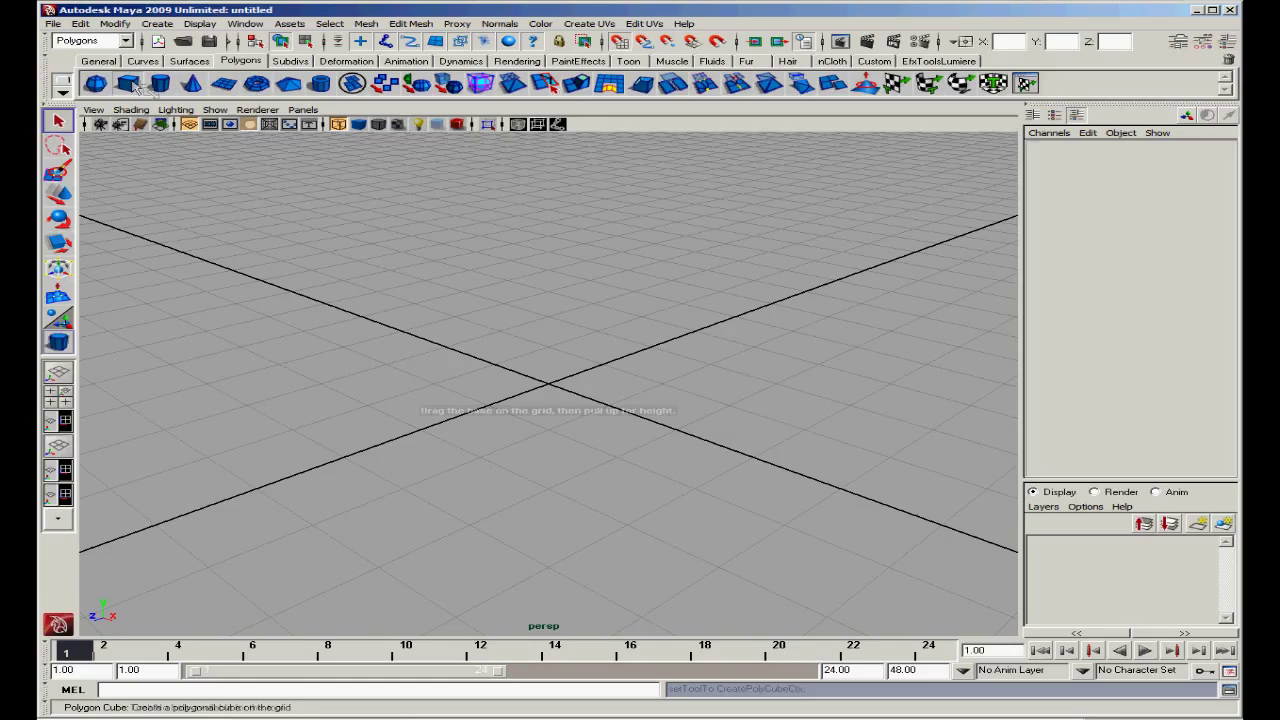
{"action": "left_click_drag", "start_coordinate": [548, 316], "coordinate": [533, 526]}
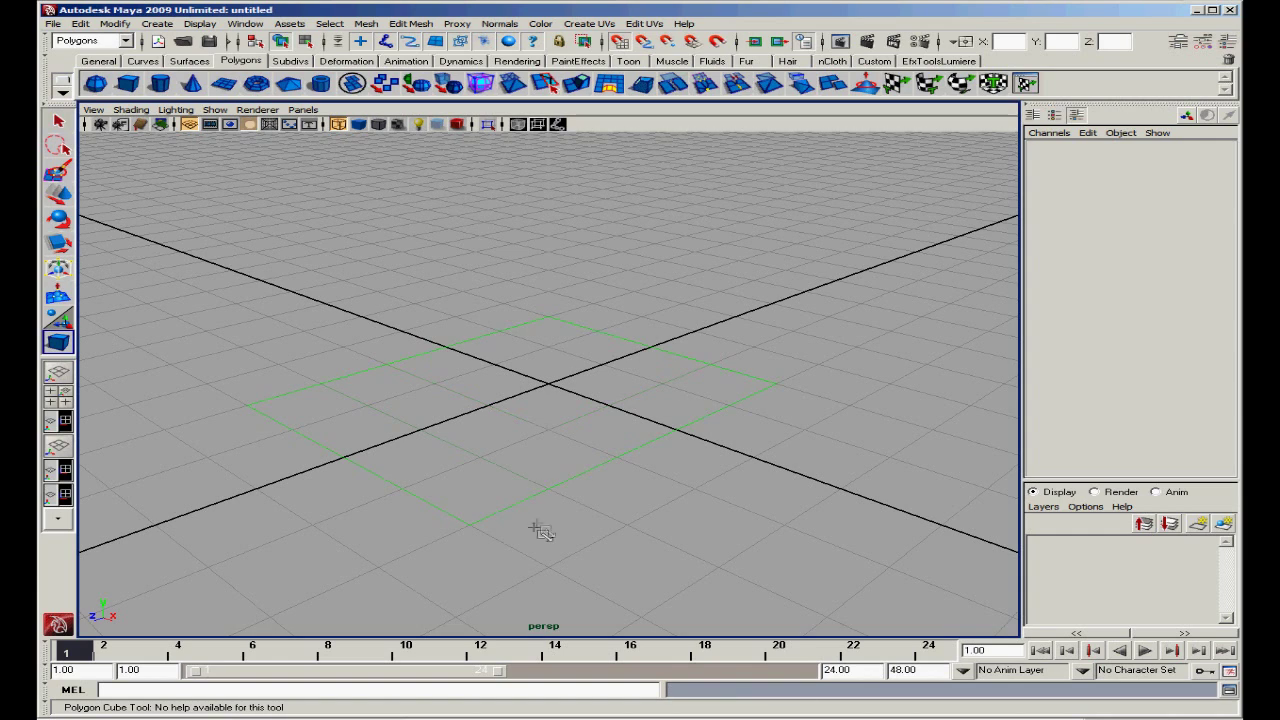
{"action": "left_click_drag", "start_coordinate": [593, 183], "coordinate": [580, 234]}
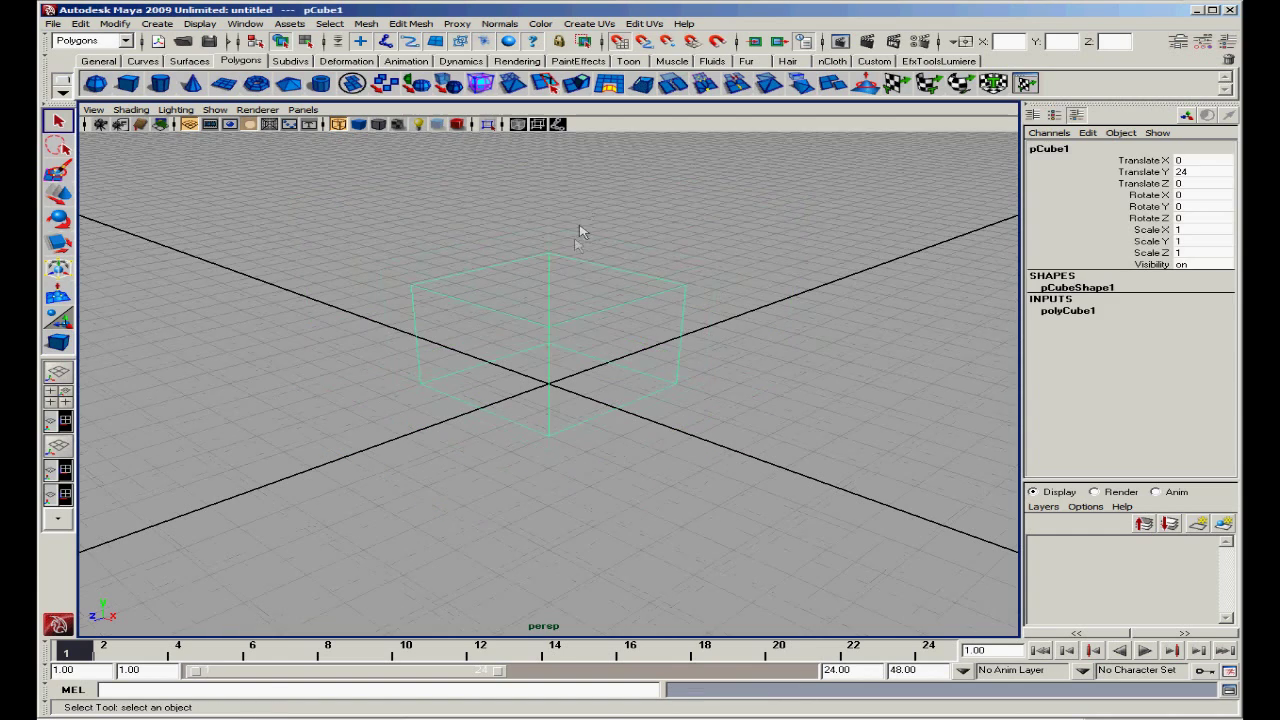
- Scale the cube vertically to a Scale Y of about 2.52 and display it shaded with textures
{"action": "key", "text": "r"}
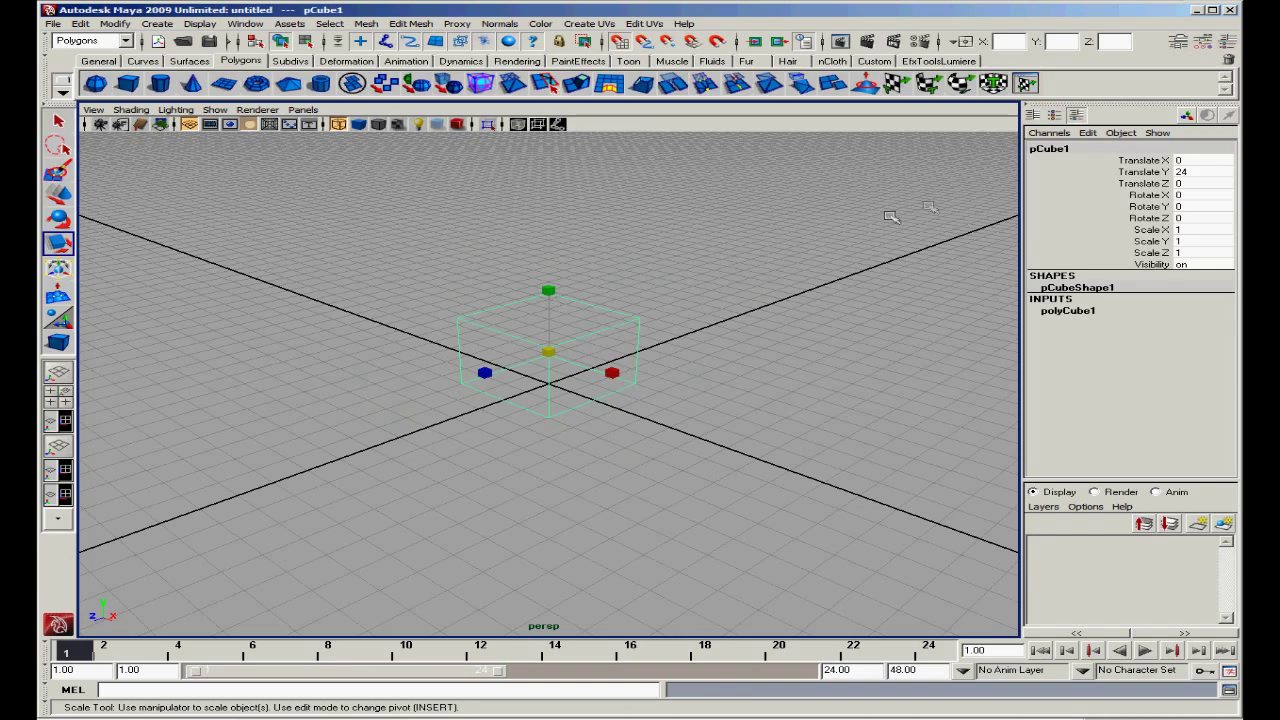
{"action": "left_click_drag", "start_coordinate": [548, 290], "coordinate": [549, 278]}
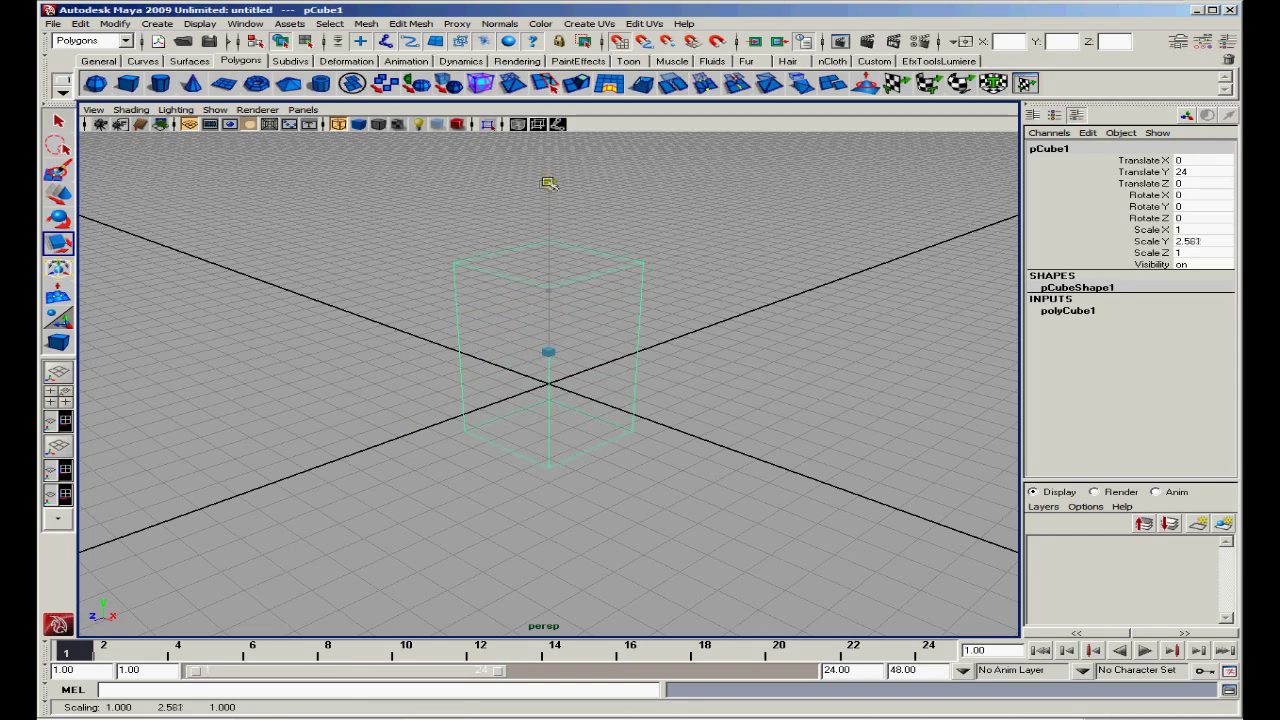
{"action": "left_click_drag", "start_coordinate": [549, 184], "coordinate": [549, 187]}
{"action": "key", "text": "6"}
{"action": "left_click", "coordinate": [775, 332]}
{"action": "left_click_drag", "start_coordinate": [777, 334], "coordinate": [650, 385], "text": "alt"}
{"action": "left_click", "coordinate": [558, 360]}
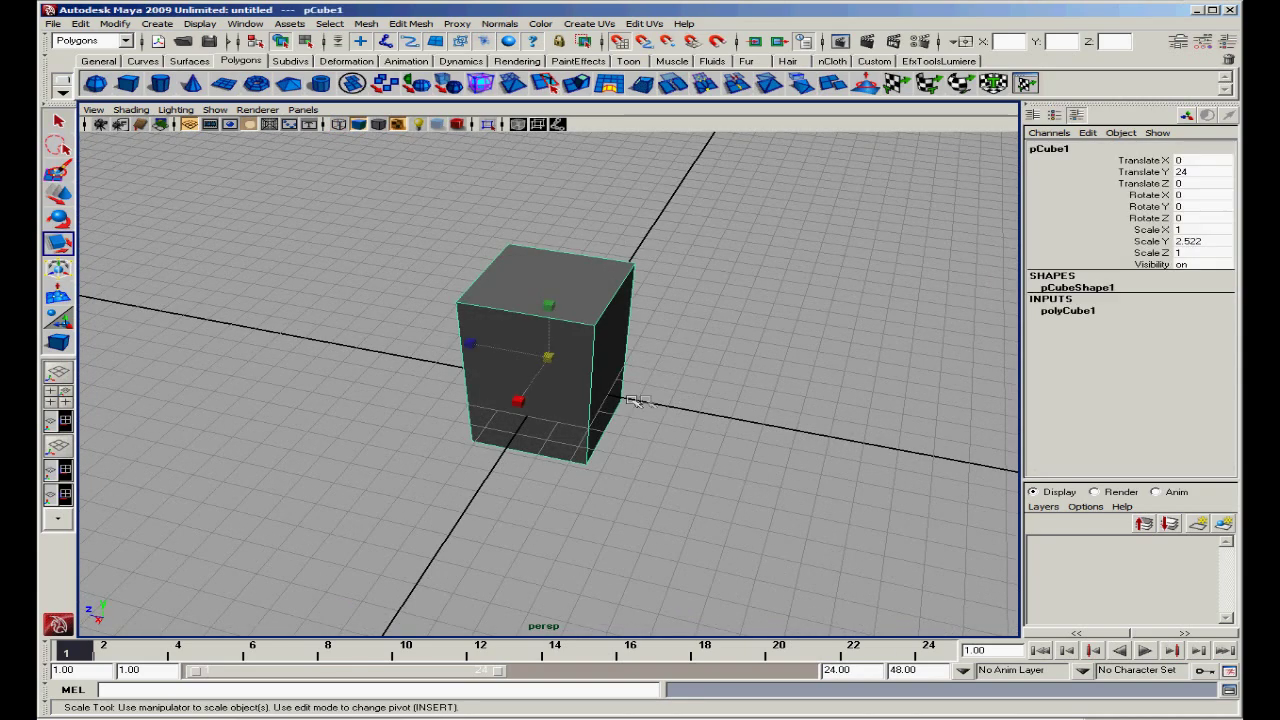
{"action": "left_click", "coordinate": [675, 384]}
{"action": "left_click_drag", "start_coordinate": [789, 400], "coordinate": [632, 387], "text": "alt"}
{"action": "left_click_drag", "start_coordinate": [246, 368], "coordinate": [508, 359], "text": "alt"}
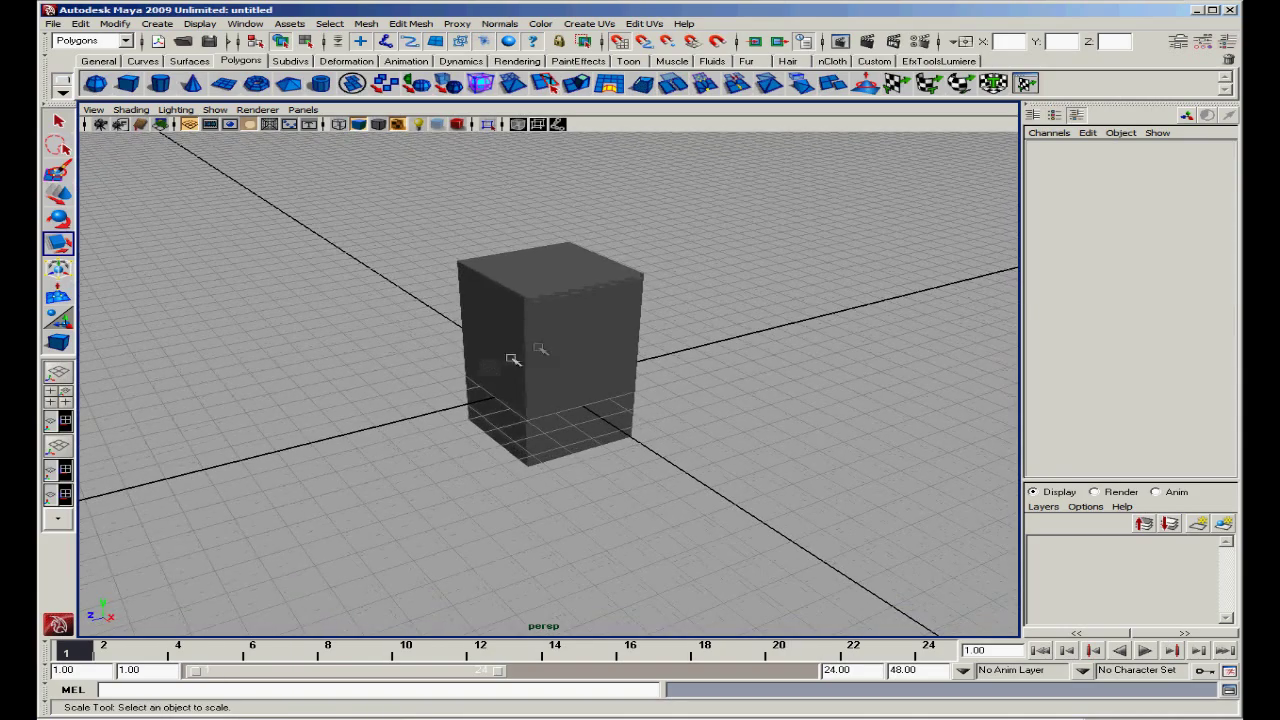
- Stretch the box slightly taller, to a Scale Y of about 2.68
{"action": "left_click", "coordinate": [543, 348]}
{"action": "left_click_drag", "start_coordinate": [549, 293], "coordinate": [549, 292]}
{"action": "left_click", "coordinate": [652, 395]}
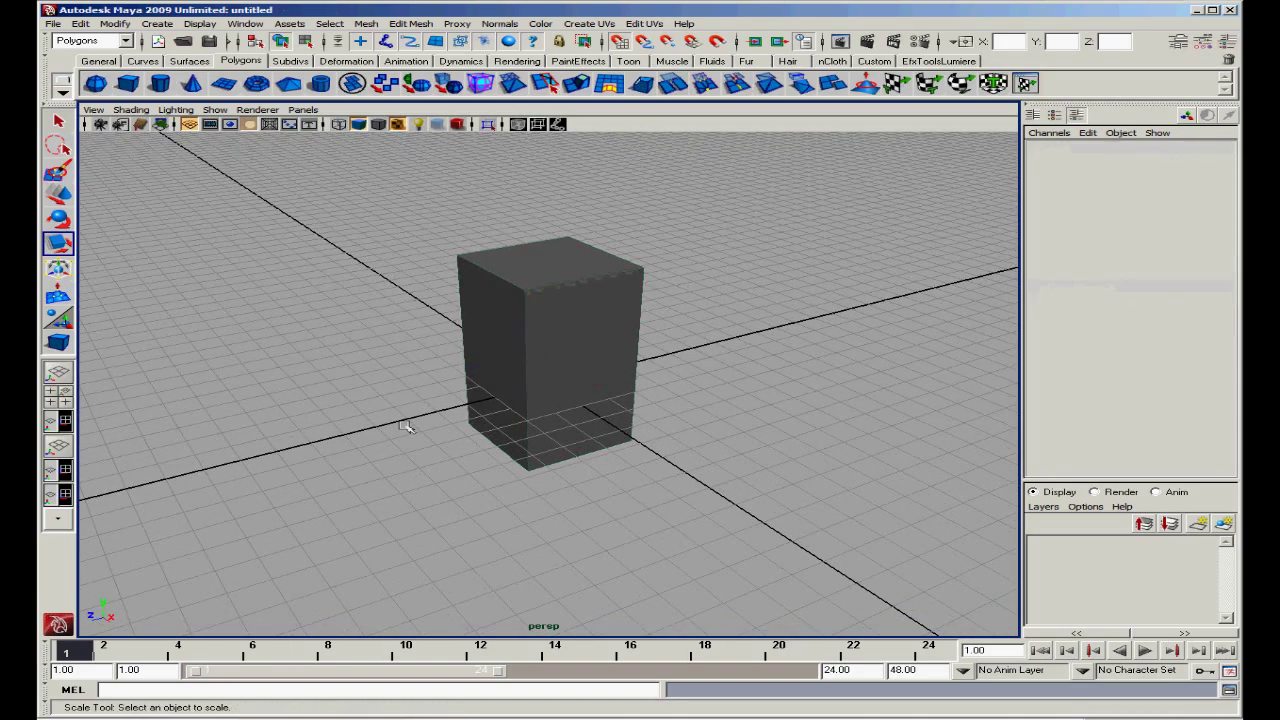
- Narrow the box along the X and Z axes to match the proportions of the drink carton
{"action": "left_click", "coordinate": [552, 296]}
{"action": "key", "text": "w"}
{"action": "key", "text": "r"}
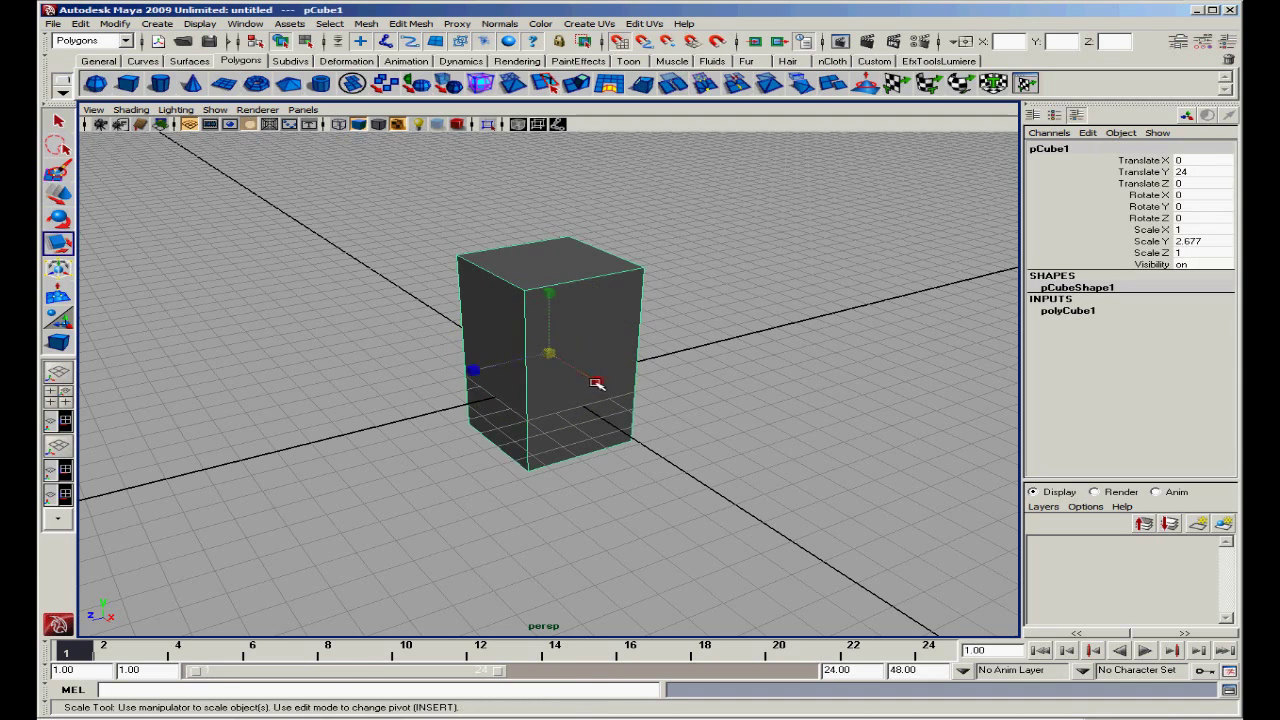
{"action": "left_click", "coordinate": [592, 381]}
{"action": "left_click_drag", "start_coordinate": [592, 381], "coordinate": [584, 375]}
{"action": "left_click_drag", "start_coordinate": [476, 370], "coordinate": [495, 366]}
{"action": "left_click", "coordinate": [739, 371]}
{"action": "left_click", "coordinate": [724, 375]}
{"action": "left_click_drag", "start_coordinate": [724, 375], "coordinate": [505, 455], "text": "alt"}
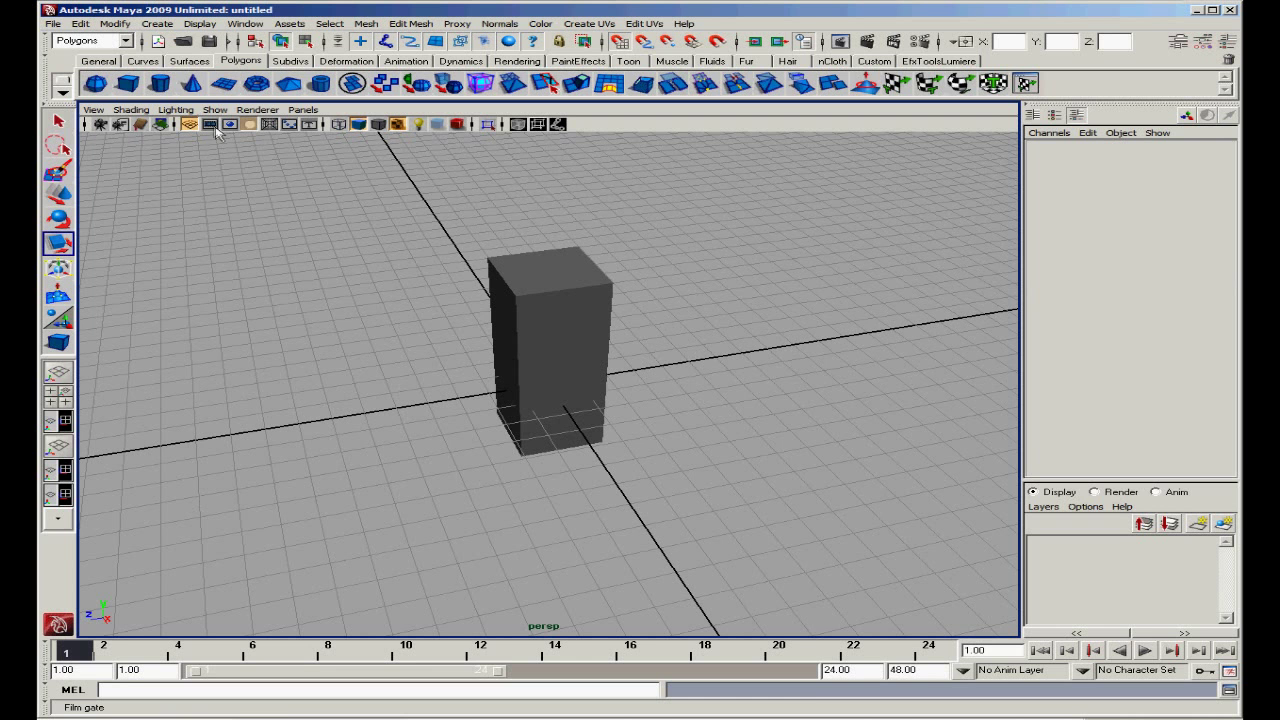
{"action": "left_click", "coordinate": [158, 85]}
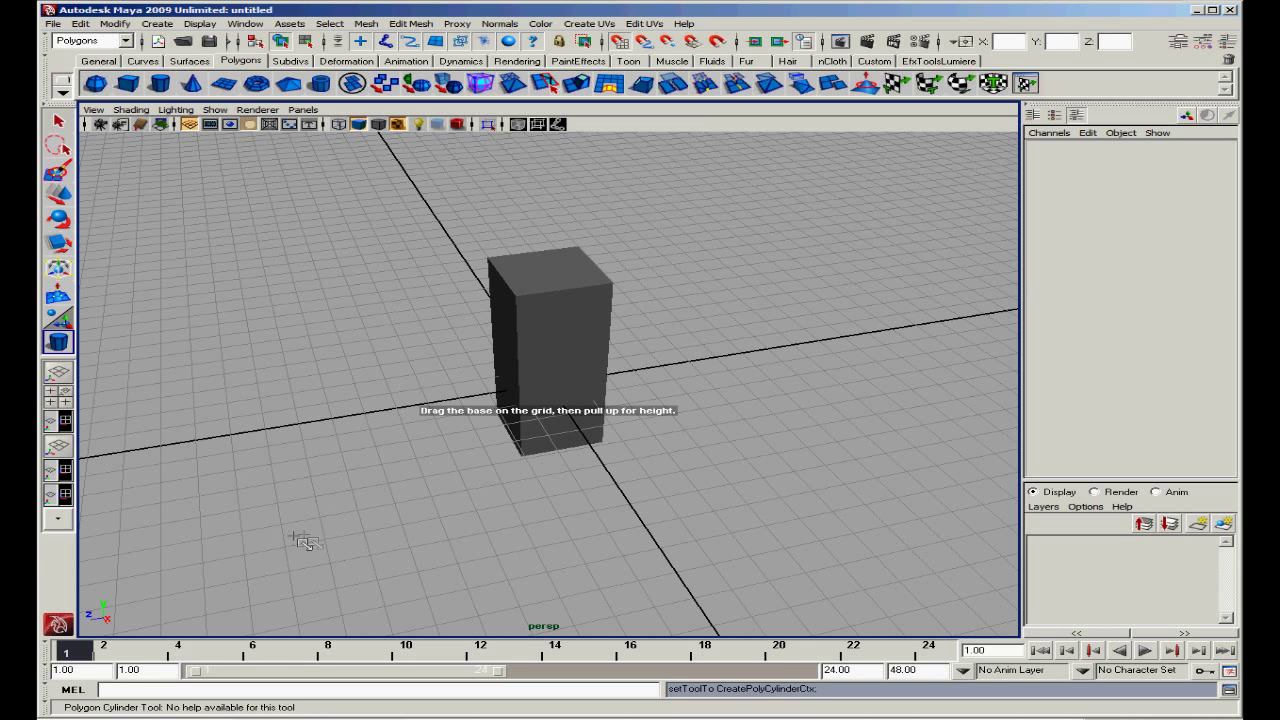
{"action": "left_click", "coordinate": [374, 505]}
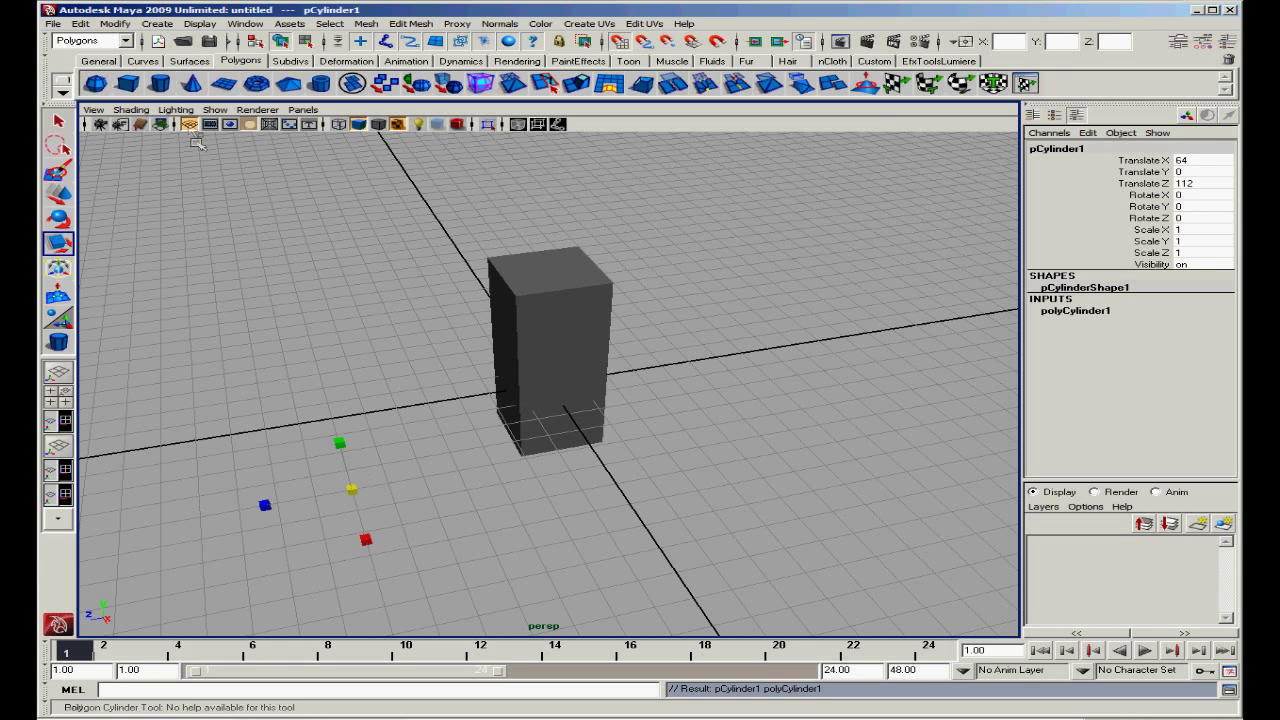
{"action": "key", "text": "r"}
{"action": "left_click", "coordinate": [374, 450]}
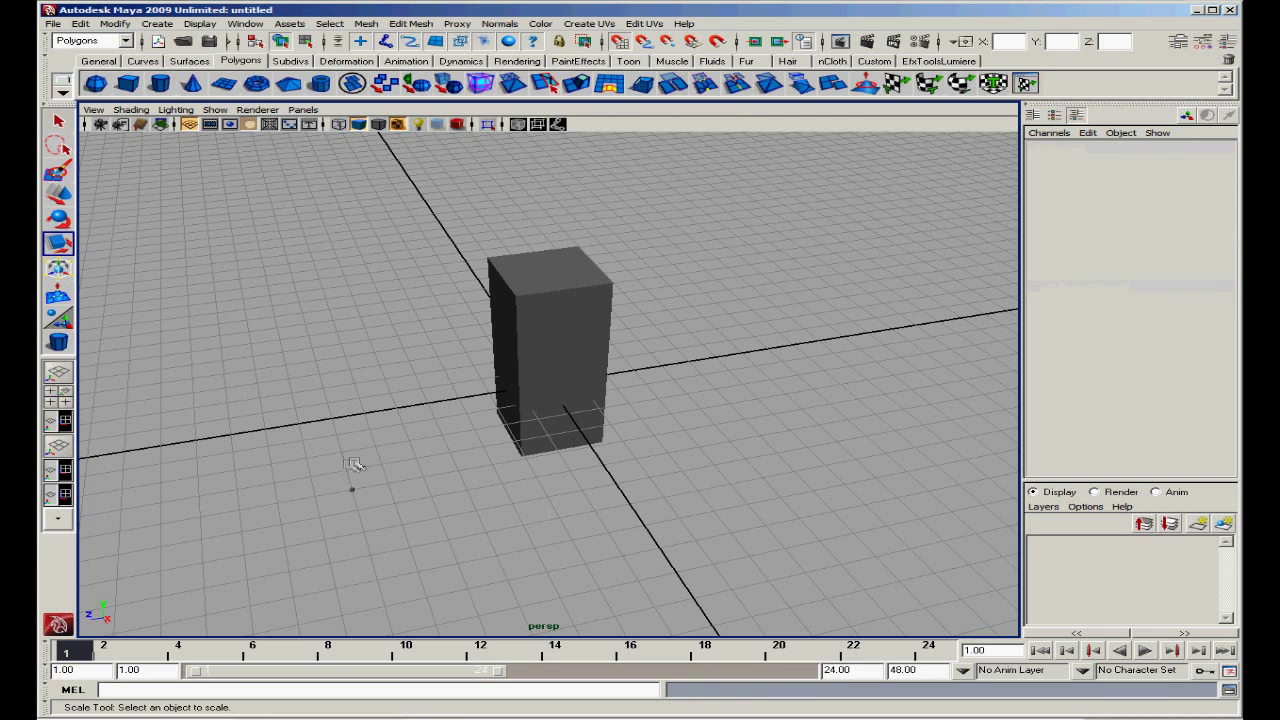
{"action": "scroll", "coordinate": [355, 465], "scroll_direction": "up", "scroll_amount": 2}
{"action": "left_click", "coordinate": [306, 517]}
{"action": "key", "text": "Delete"}
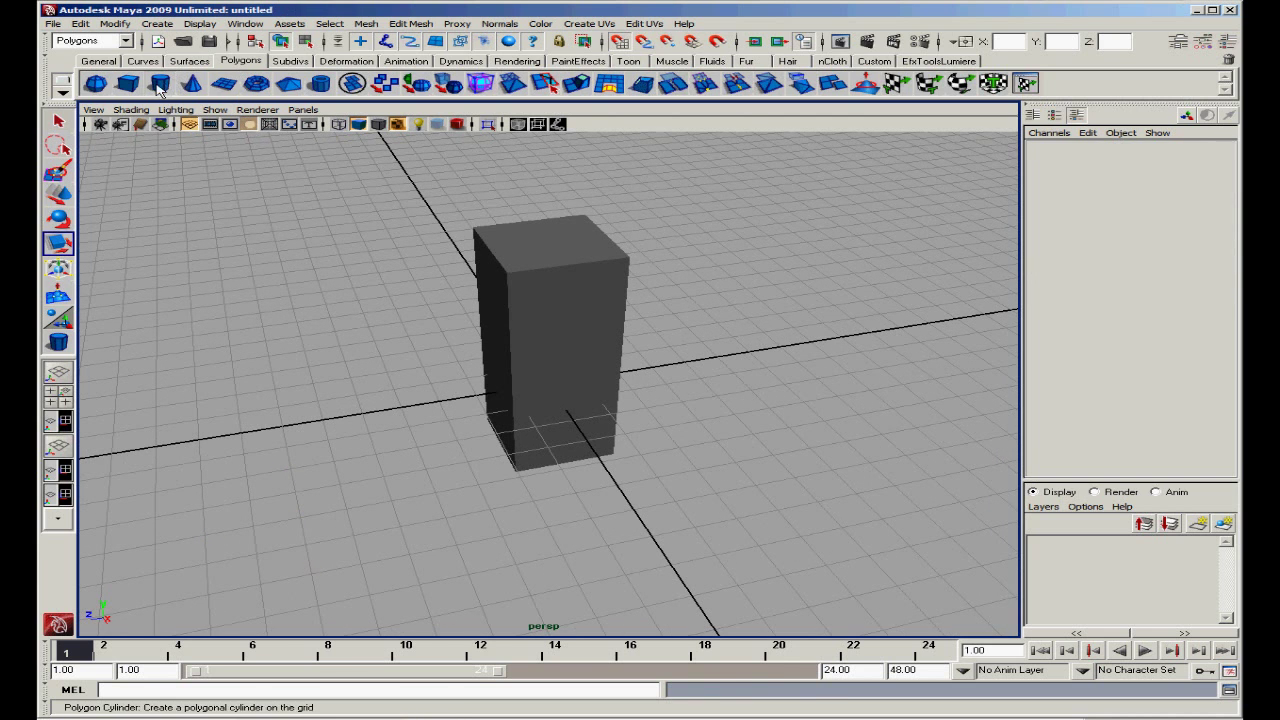
{"action": "left_click", "coordinate": [159, 85]}
{"action": "left_click_drag", "start_coordinate": [297, 455], "coordinate": [296, 374]}
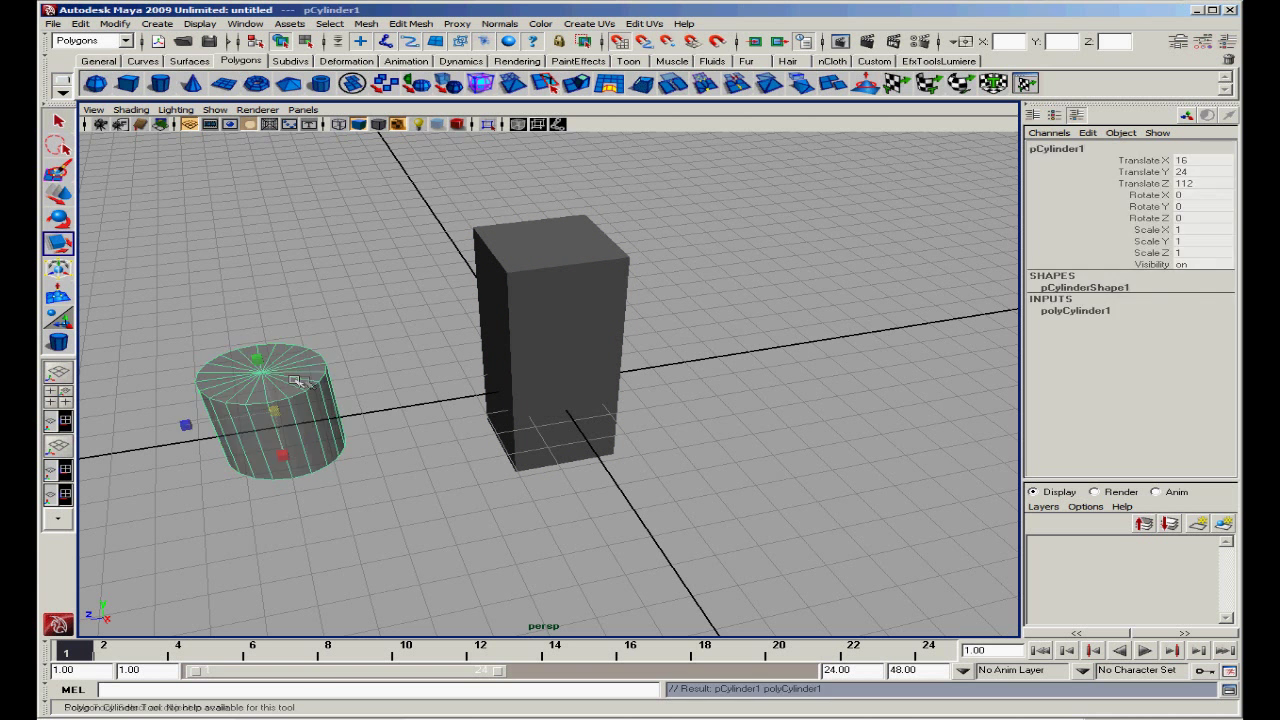
{"action": "key", "text": "Delete"}
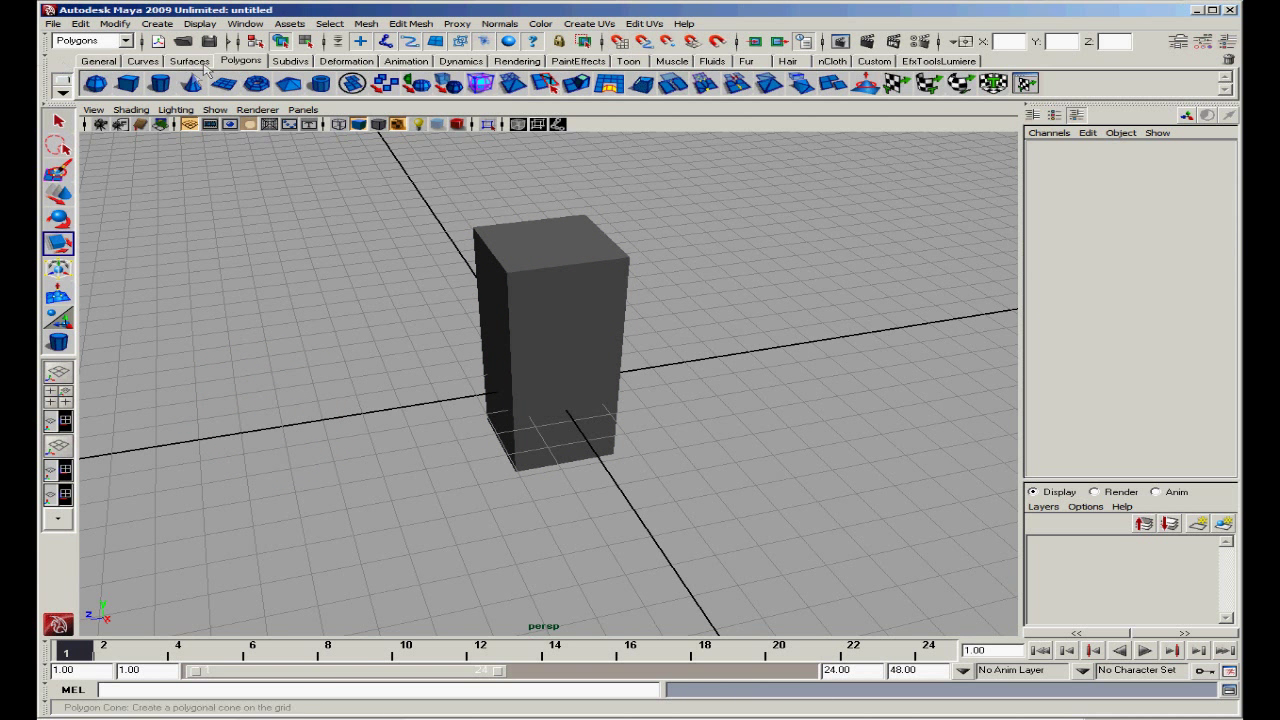
- Create a flat polygon cylinder for the cap on the grid beside the box, at about X 17.7, Z 137.3
{"action": "left_click", "coordinate": [58, 341]}
{"action": "left_click_drag", "start_coordinate": [218, 472], "coordinate": [337, 491]}
{"action": "left_click", "coordinate": [299, 477]}
{"action": "left_click", "coordinate": [330, 525]}
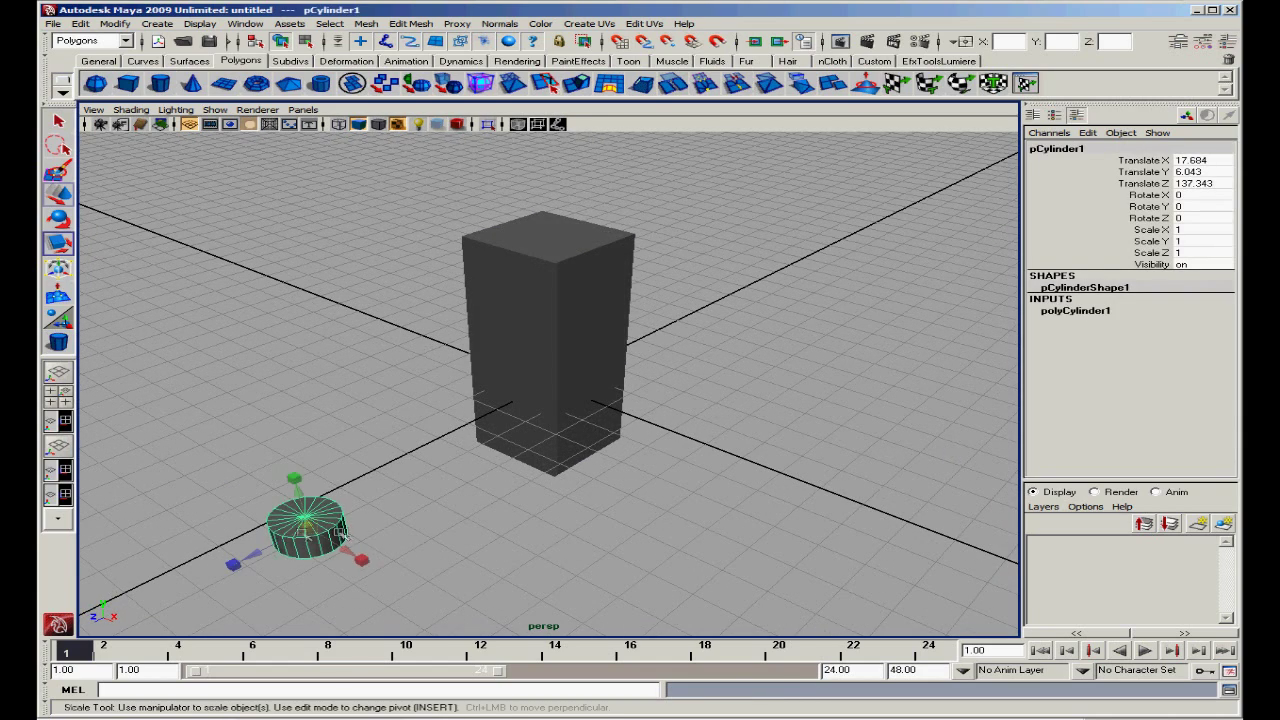
- Move the cylinder to the top of the box, at about X 9, Y 93.3, Z 7.7
{"action": "key", "text": "w"}
{"action": "left_click", "coordinate": [398, 502]}
{"action": "left_click", "coordinate": [312, 535]}
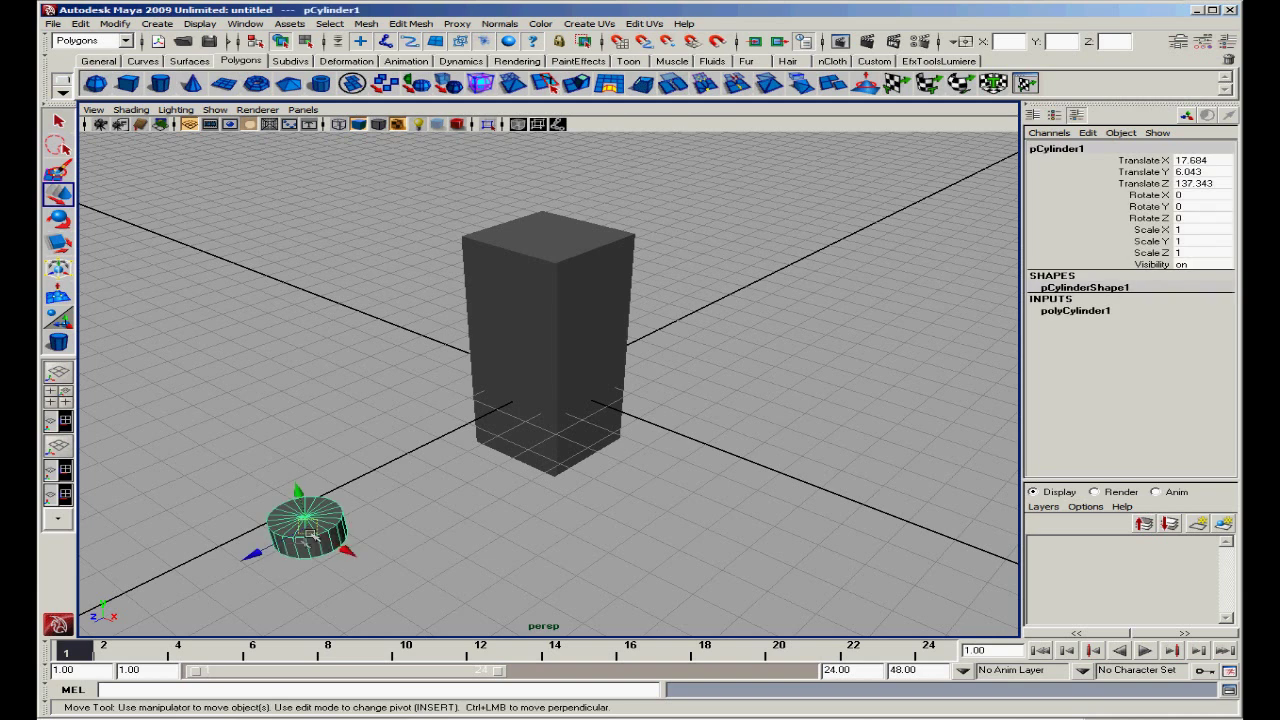
{"action": "left_click_drag", "start_coordinate": [256, 557], "coordinate": [536, 418]}
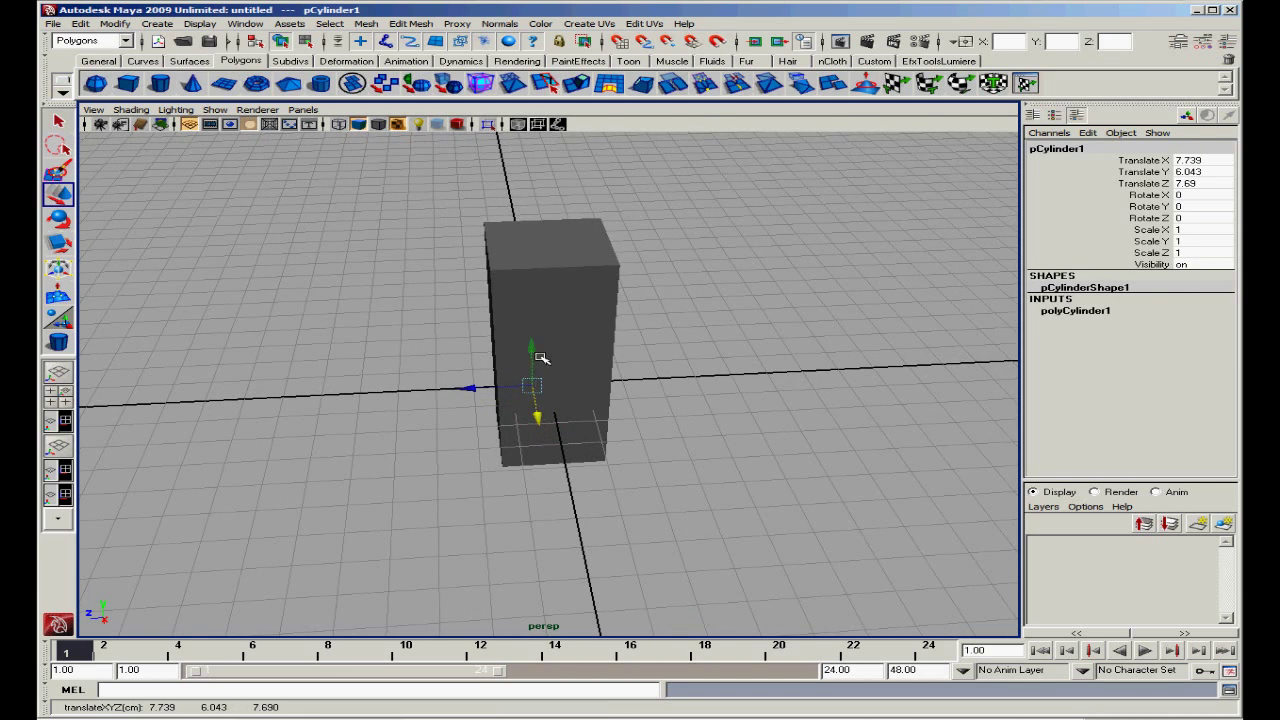
{"action": "left_click_drag", "start_coordinate": [540, 358], "coordinate": [587, 297]}
- Scale the cylinder down to a cap of about 0.69 in X, 0.40 in Y and 0.63 in Z
{"action": "key", "text": "e"}
{"action": "key", "text": "r"}
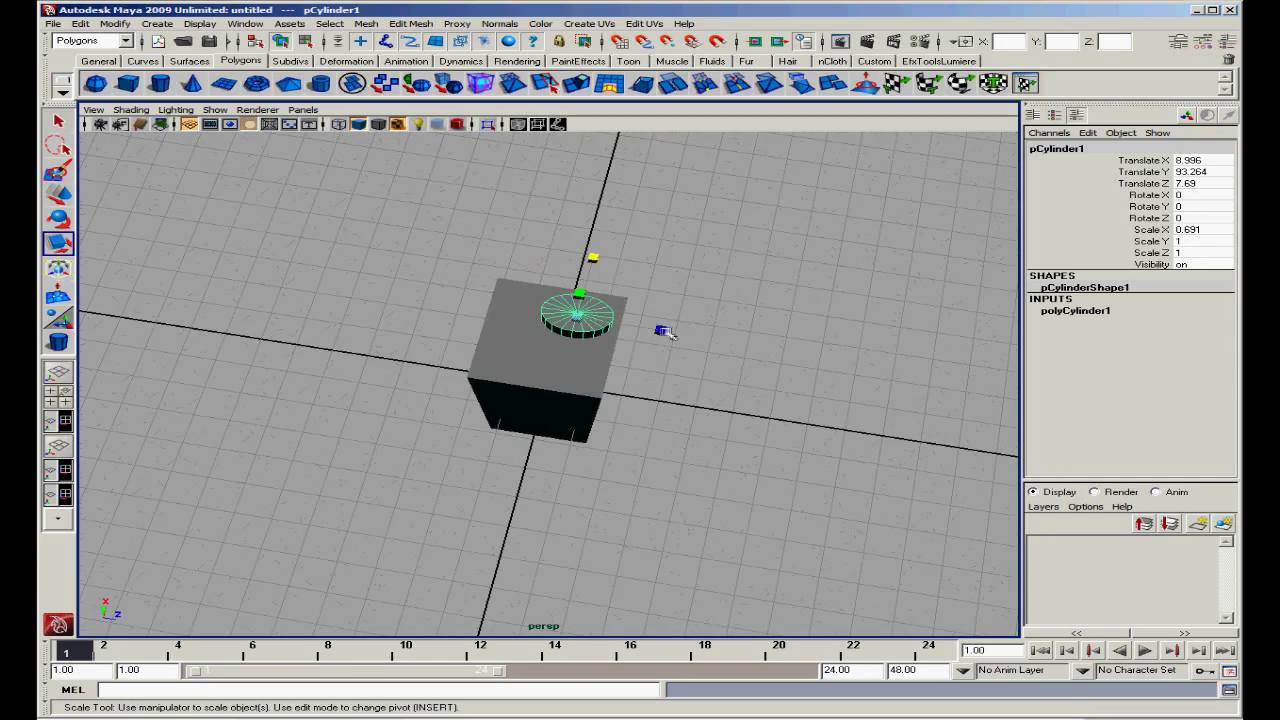
{"action": "left_click_drag", "start_coordinate": [667, 333], "coordinate": [628, 330]}
{"action": "left_click_drag", "start_coordinate": [734, 336], "coordinate": [543, 258], "text": "alt"}
- Position the cap near the front corner of the box top, at about X 11.9, Y 89.7, Z 13.2
{"action": "key", "text": "w"}
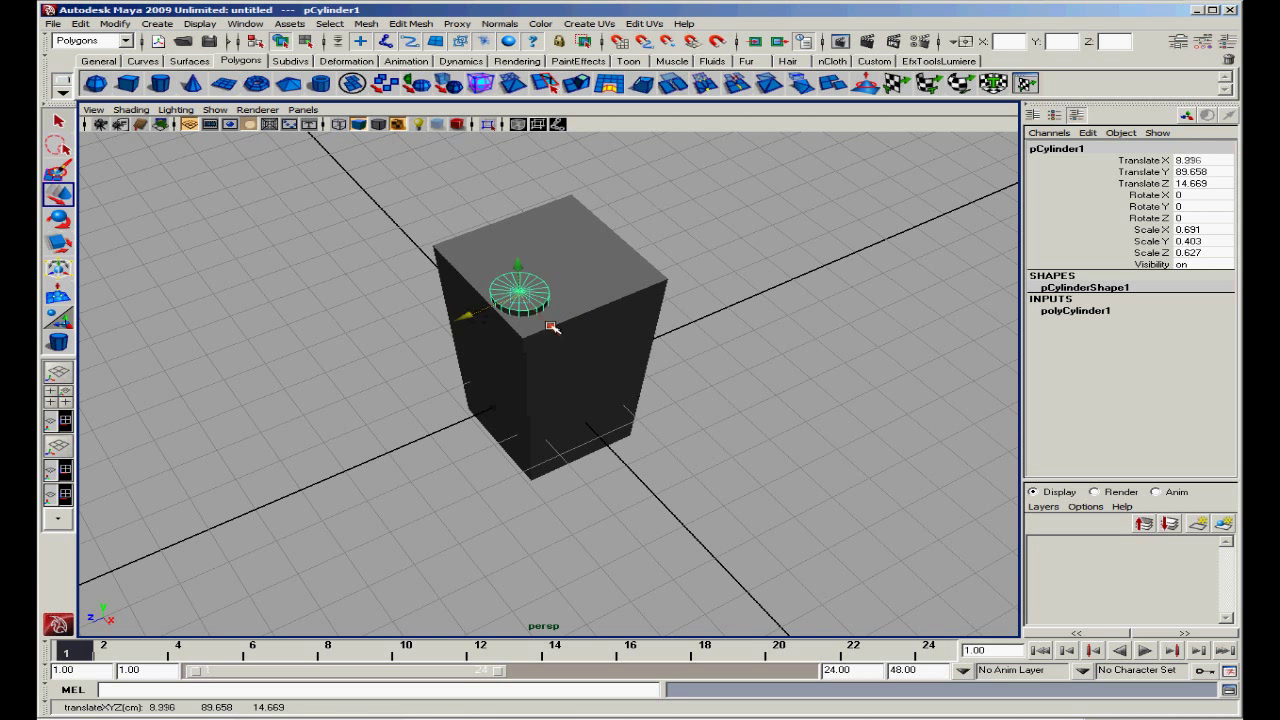
{"action": "middle_click_drag", "start_coordinate": [551, 327], "coordinate": [541, 320]}
{"action": "left_click_drag", "start_coordinate": [484, 321], "coordinate": [486, 320]}
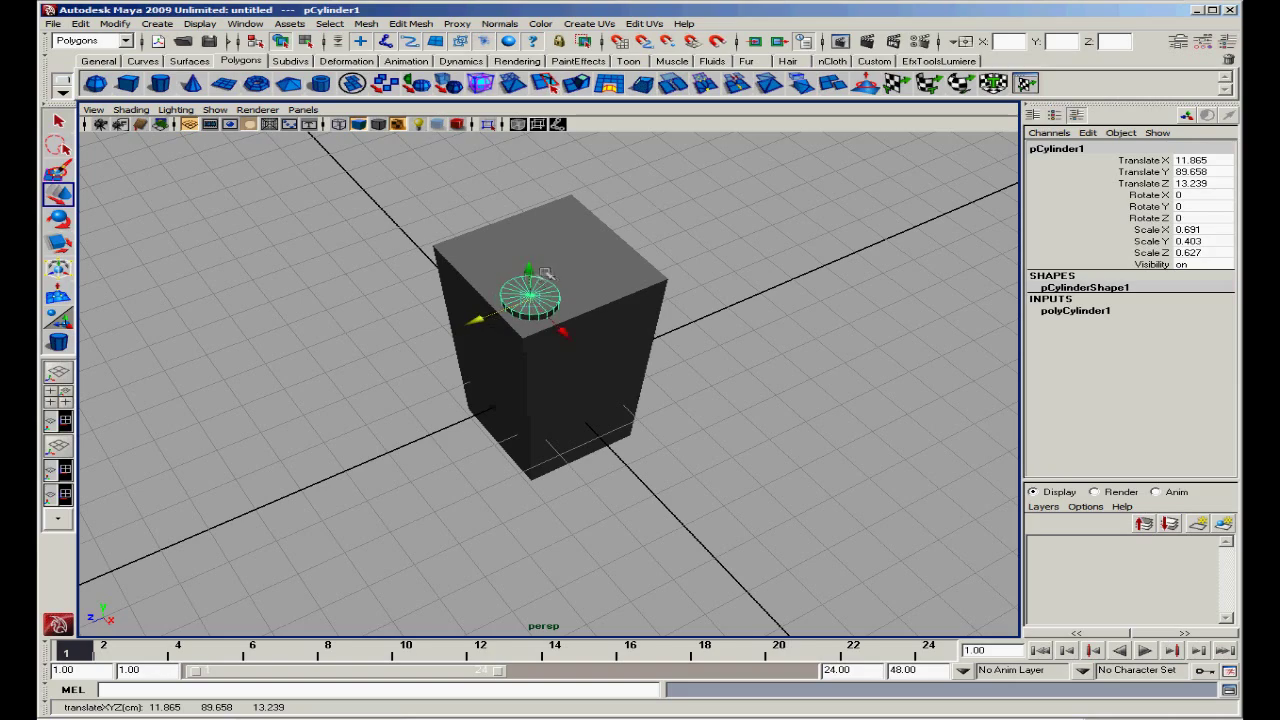
{"action": "left_click", "coordinate": [784, 276]}
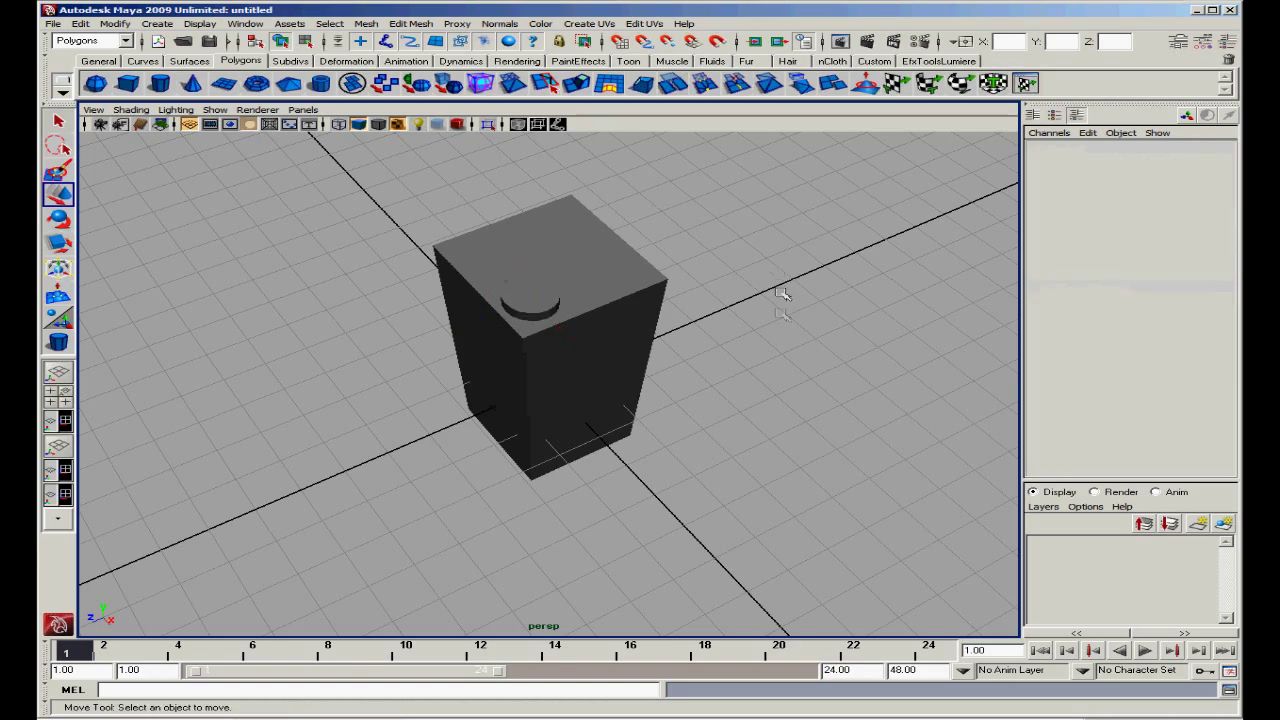
- Select the front face of the box and assign a new Lambert material to it
{"action": "left_click_drag", "start_coordinate": [784, 276], "coordinate": [566, 309], "text": "alt"}
{"action": "right_click_drag", "start_coordinate": [560, 310], "coordinate": [557, 343]}
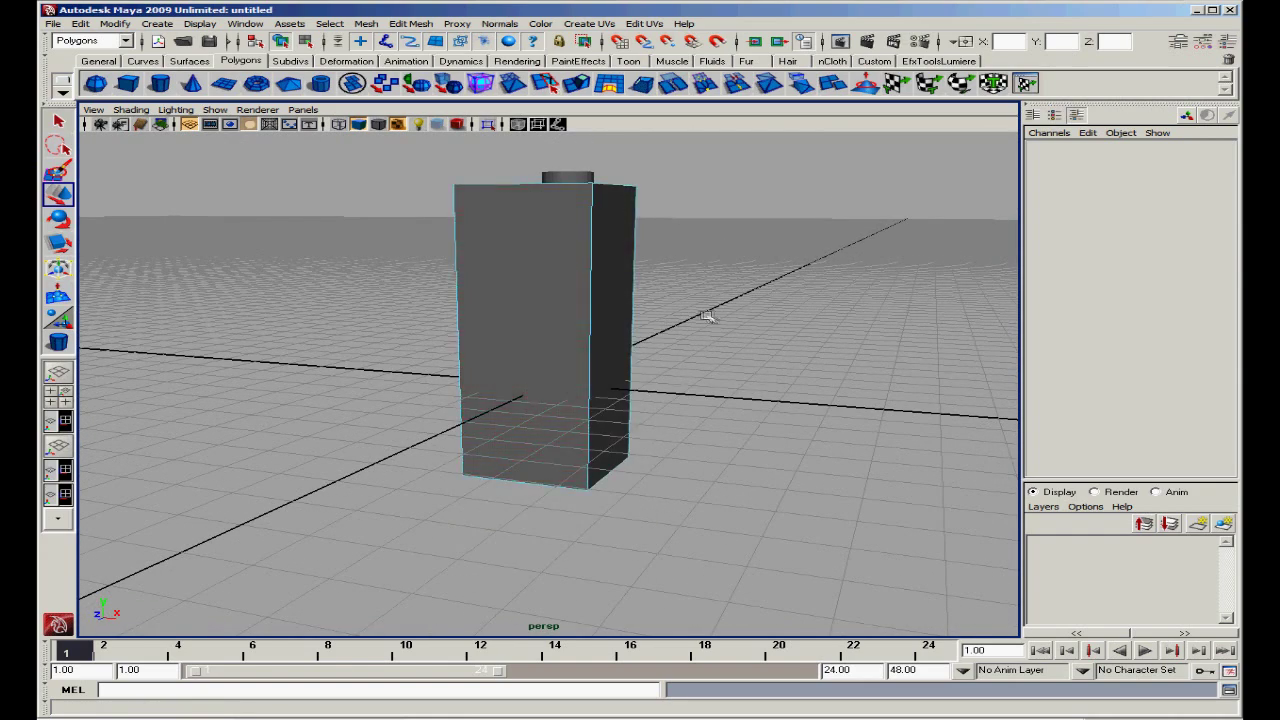
{"action": "mouse_move", "coordinate": [706, 316]}
{"action": "left_mouse_down", "text": "alt"}
{"action": "mouse_move", "coordinate": [749, 317]}
{"action": "mouse_move", "coordinate": [691, 306]}
{"action": "left_mouse_up", "text": "alt"}
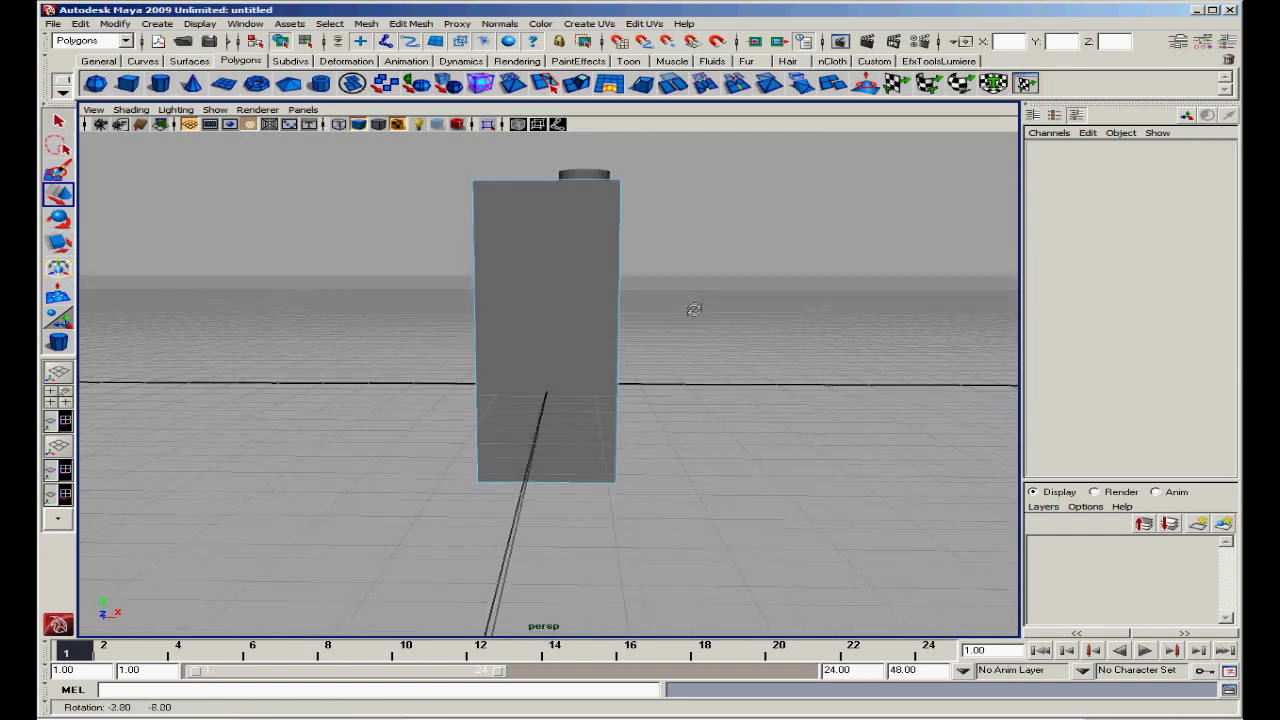
{"action": "left_click", "coordinate": [590, 313]}
{"action": "left_click_drag", "start_coordinate": [586, 320], "coordinate": [598, 316], "text": "alt"}
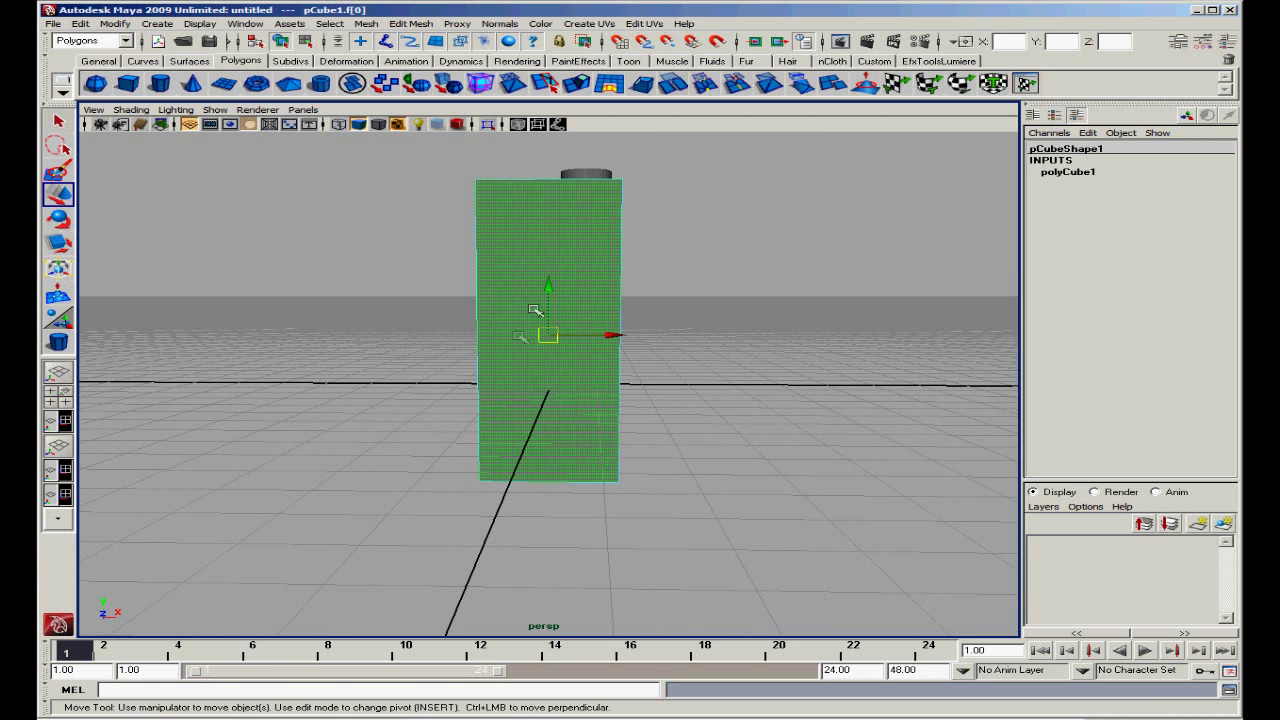
{"action": "right_click_drag", "start_coordinate": [557, 262], "coordinate": [698, 512]}
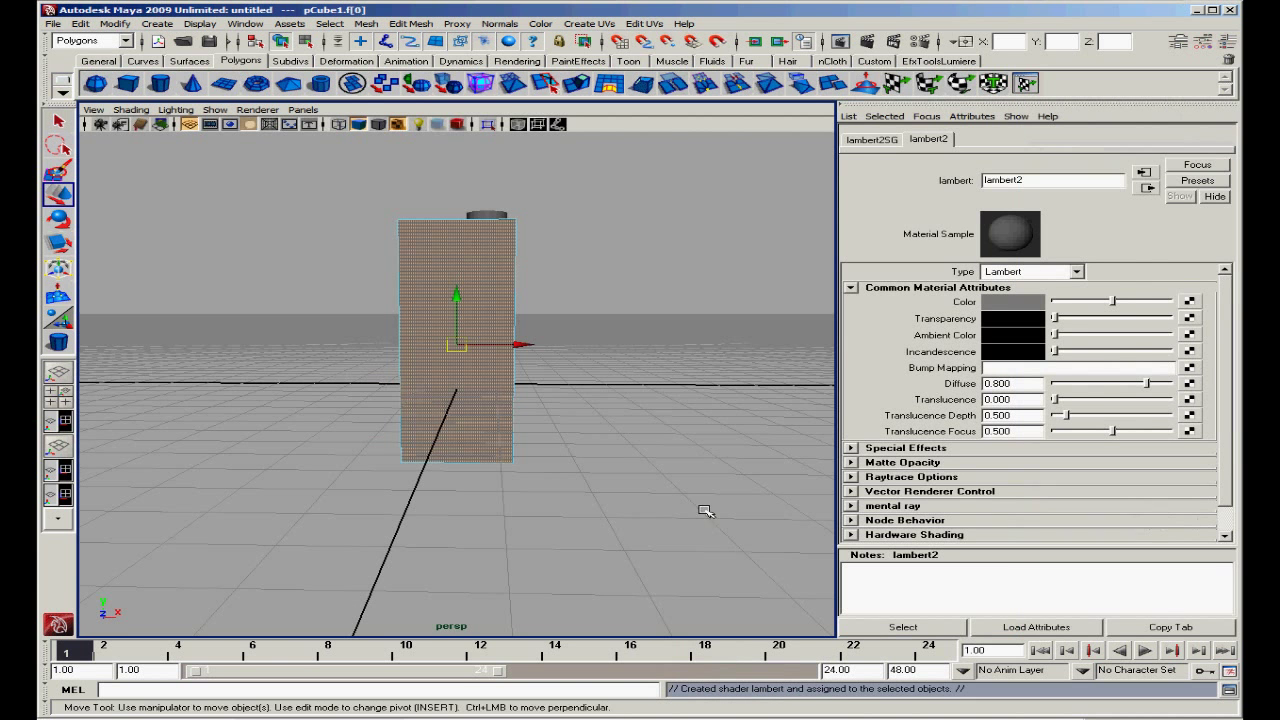
- Connect a file texture to the front face material's color and load the front image from the 02 folder
{"action": "left_click", "coordinate": [1187, 303]}
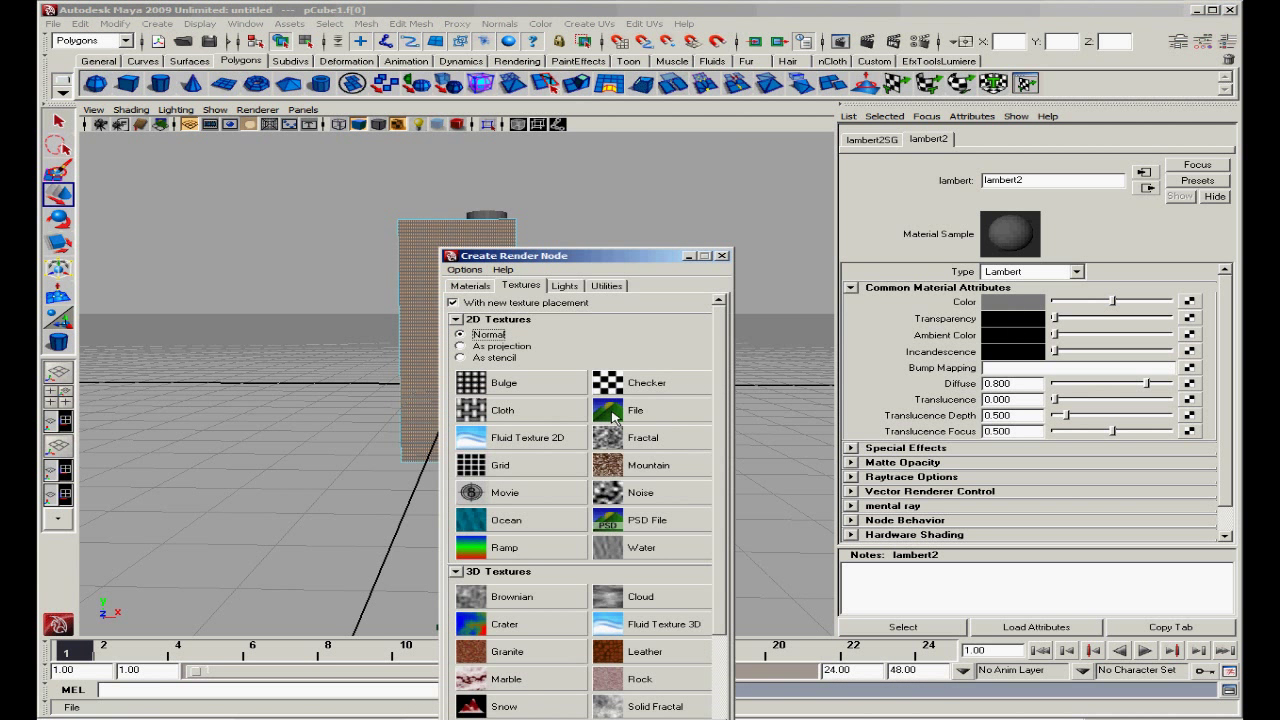
{"action": "left_click", "coordinate": [612, 412]}
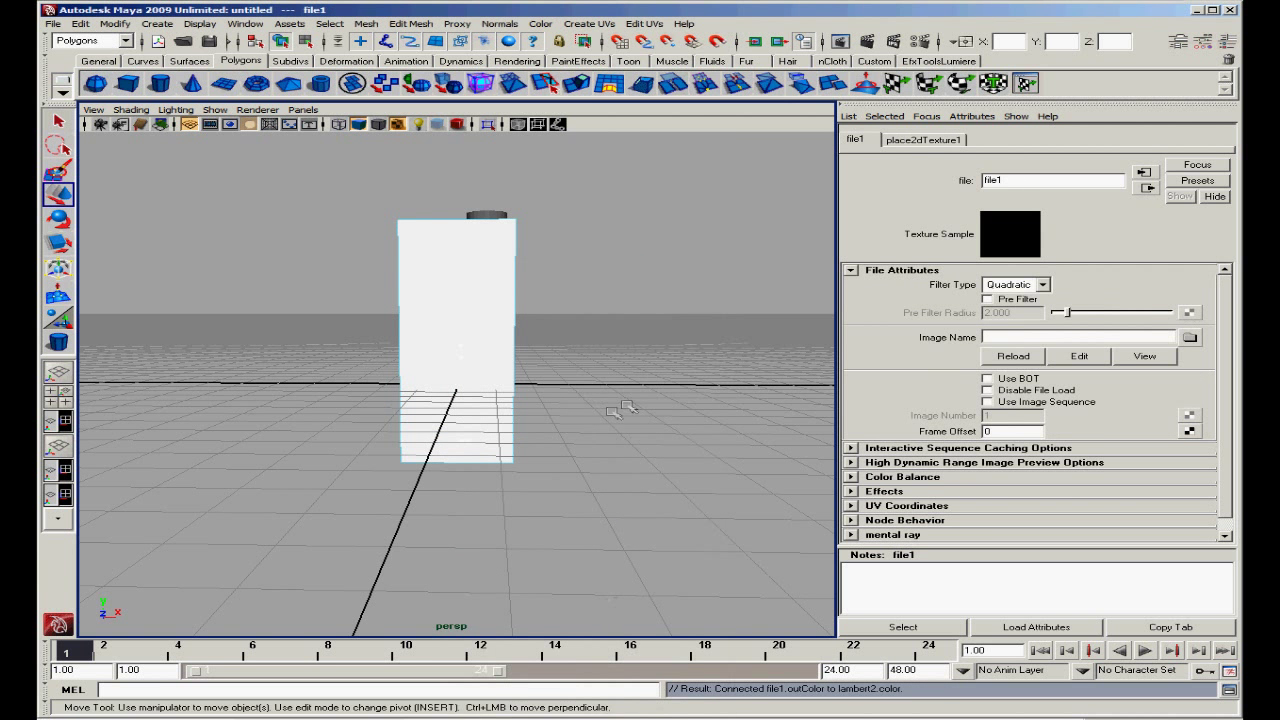
{"action": "left_click", "coordinate": [1189, 338]}
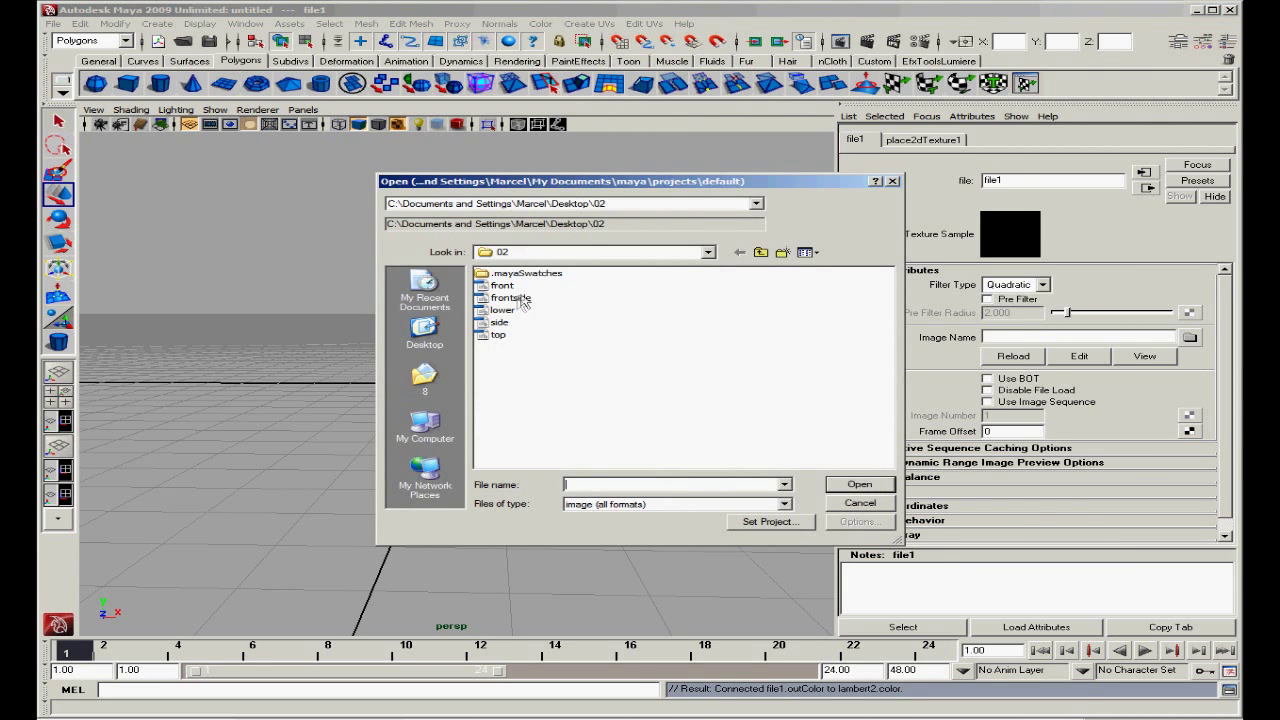
{"action": "key", "text": "alt+Tab"}
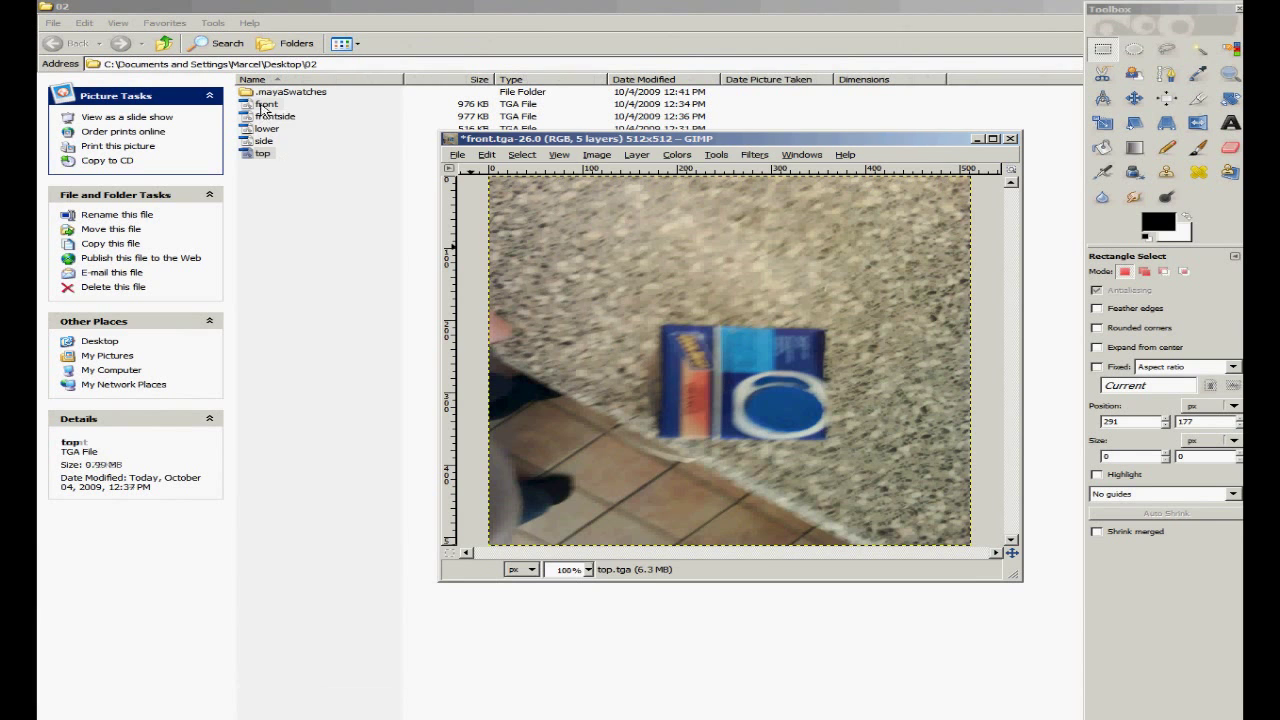
{"action": "left_click_drag", "start_coordinate": [262, 106], "coordinate": [612, 274]}
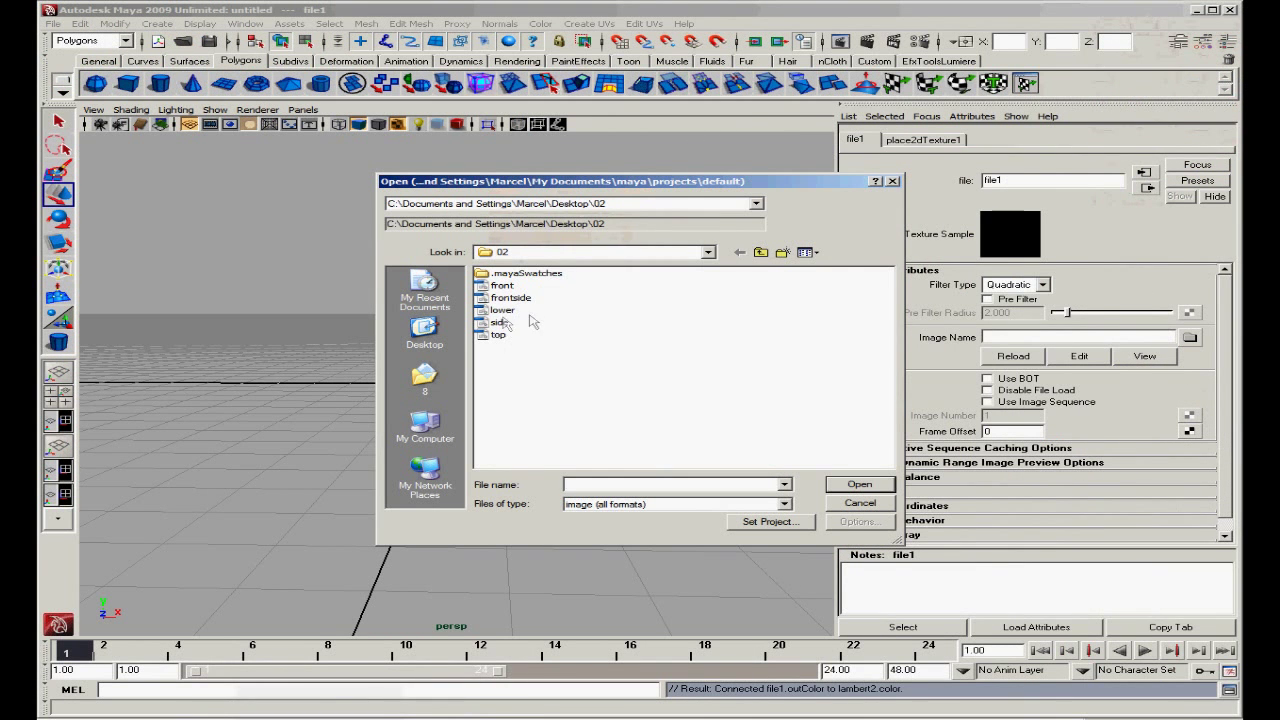
{"action": "left_click", "coordinate": [502, 286]}
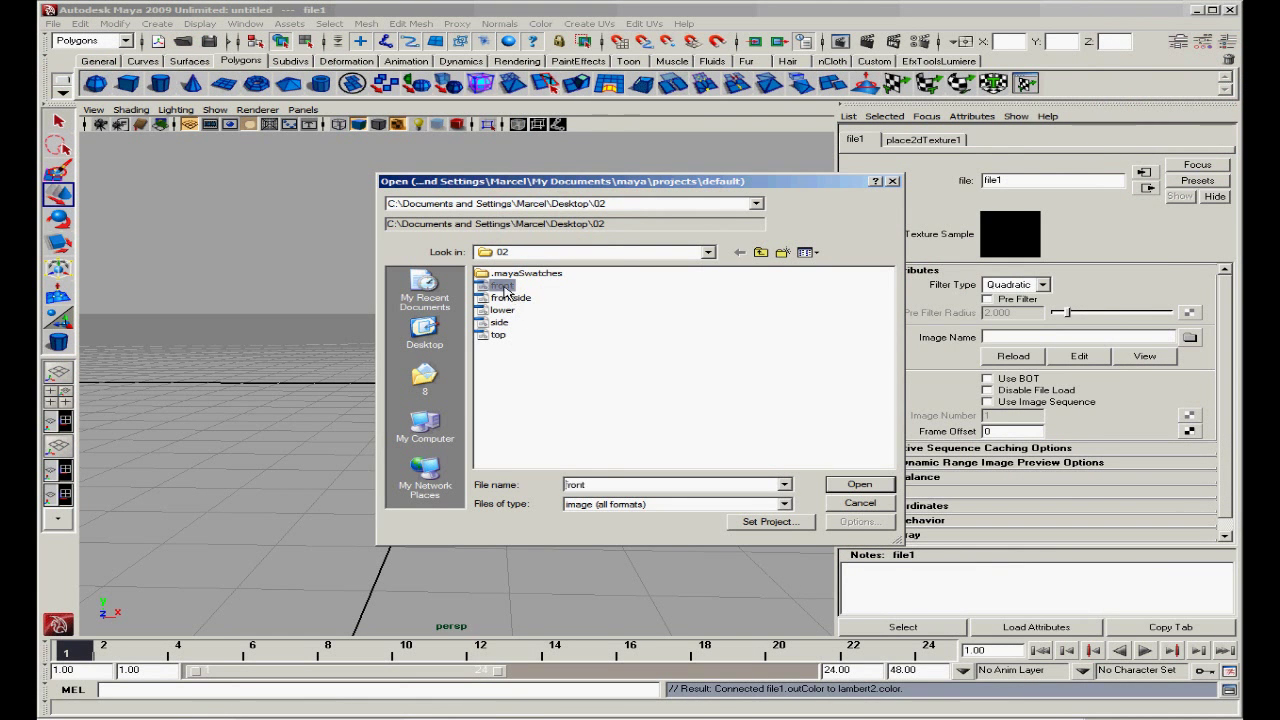
{"action": "left_click", "coordinate": [858, 484]}
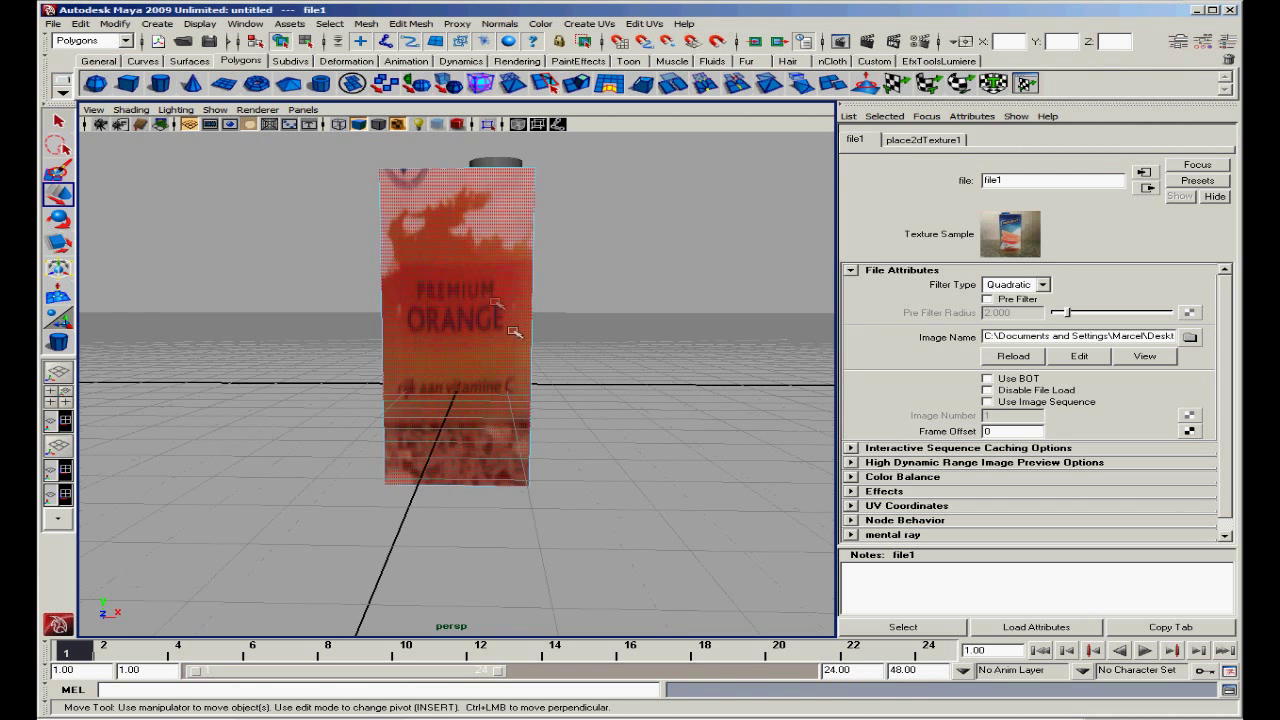
- Apply planar mapping to the front face and enlarge the projection to about 140.4 wide and 149.9 high
{"action": "left_click", "coordinate": [443, 270]}
{"action": "left_click", "coordinate": [588, 23]}
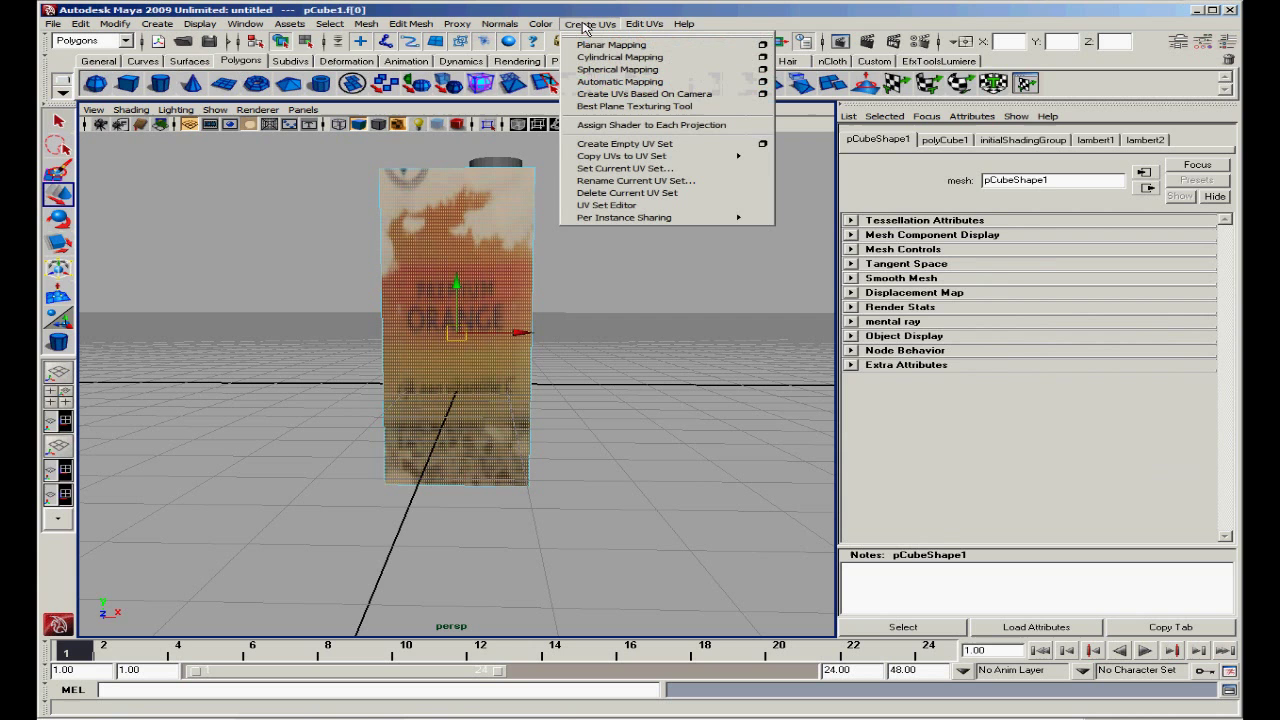
{"action": "left_click", "coordinate": [611, 44]}
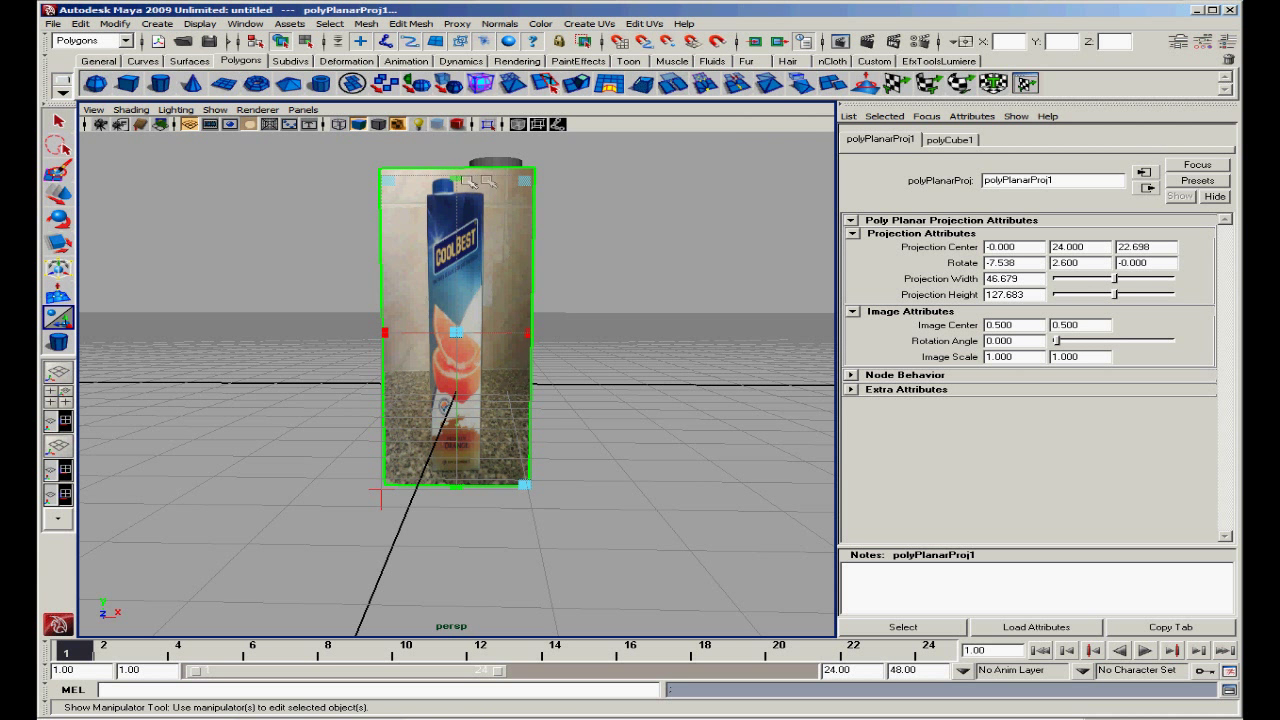
{"action": "left_click_drag", "start_coordinate": [523, 185], "coordinate": [564, 170]}
{"action": "left_click_drag", "start_coordinate": [542, 335], "coordinate": [681, 336]}
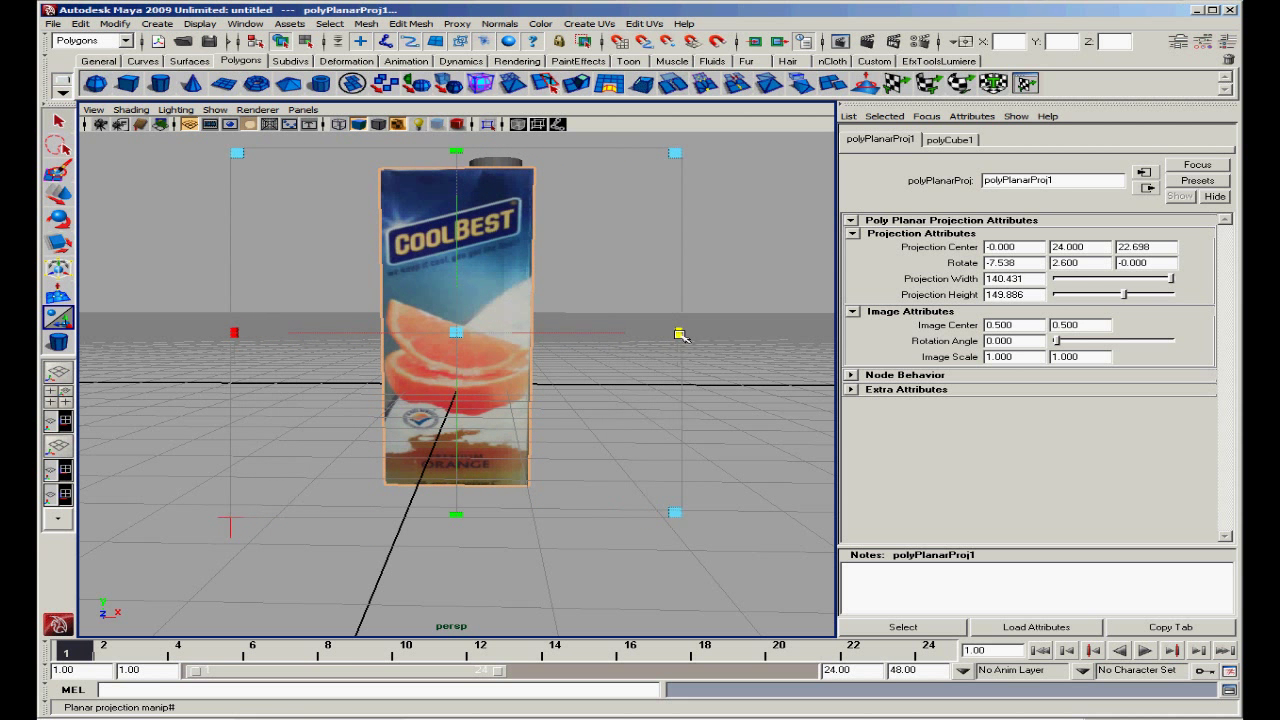
{"action": "left_click", "coordinate": [737, 434]}
- Select the box's side face on the positive X side and assign a new Lambert material to it
{"action": "left_click_drag", "start_coordinate": [593, 448], "coordinate": [443, 442], "text": "alt"}
{"action": "left_click", "coordinate": [443, 443]}
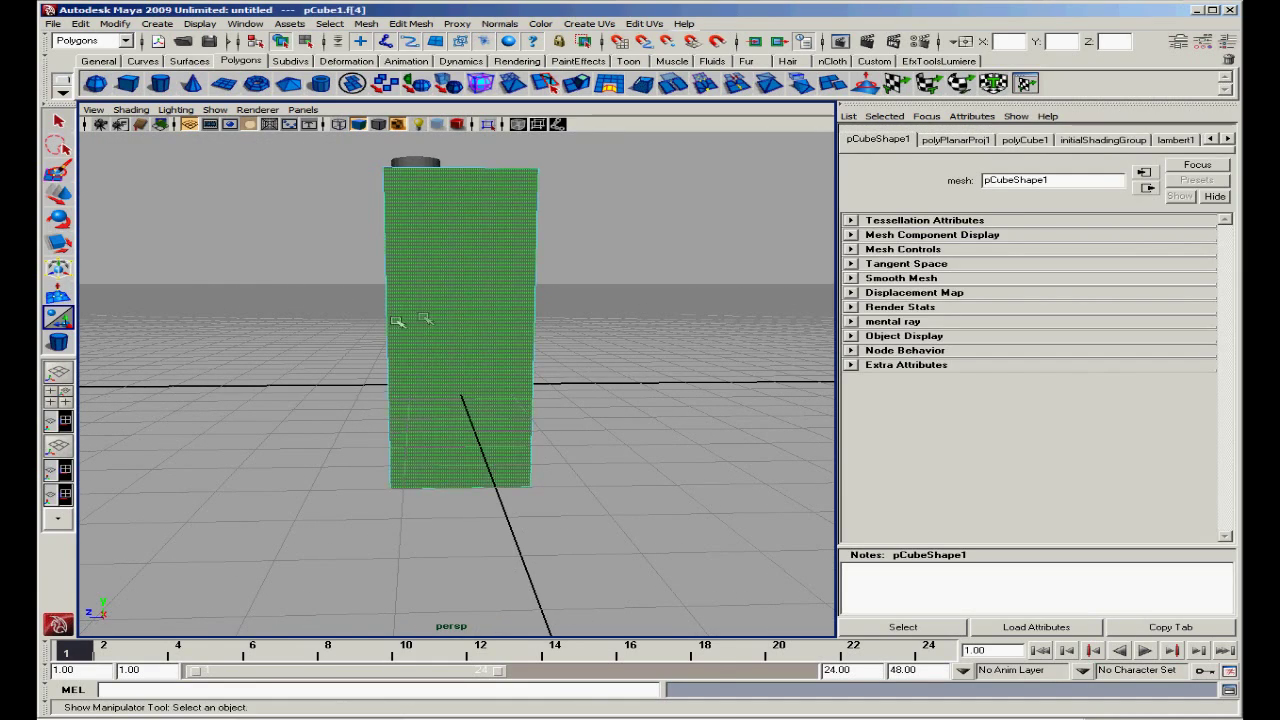
{"action": "right_click", "coordinate": [452, 311]}
{"action": "mouse_move", "coordinate": [450, 518]}
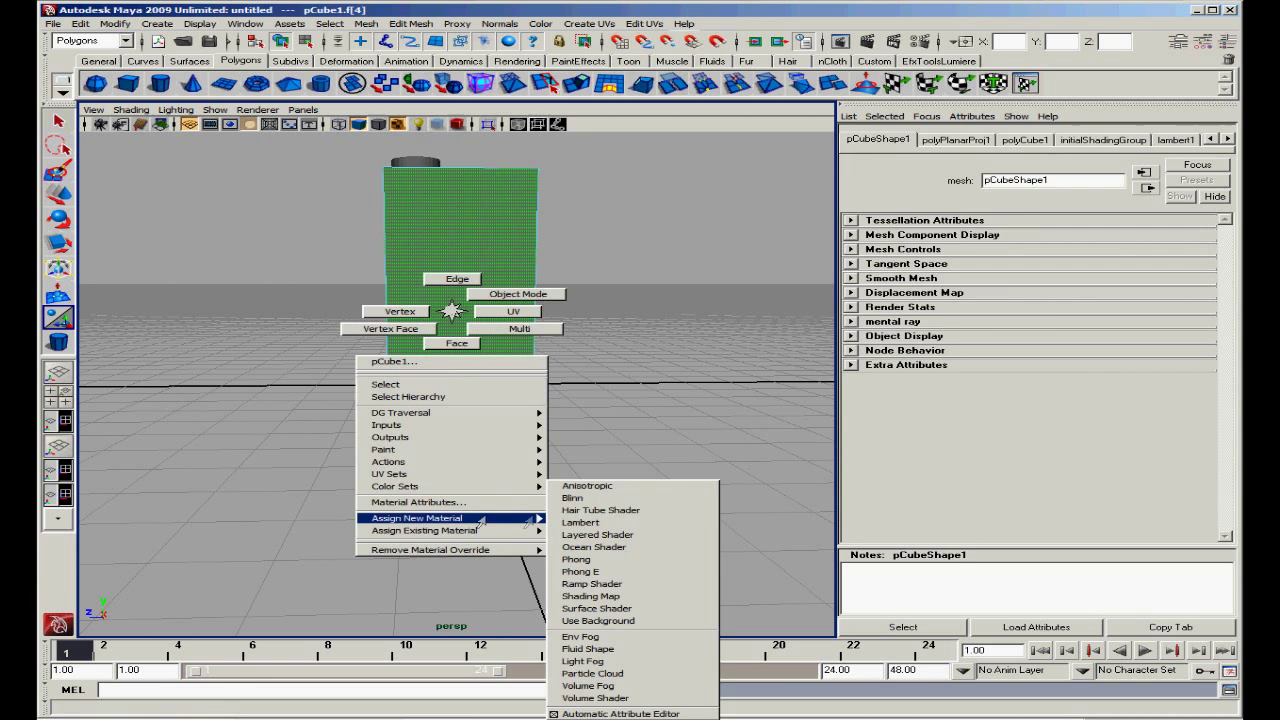
{"action": "left_click", "coordinate": [582, 522]}
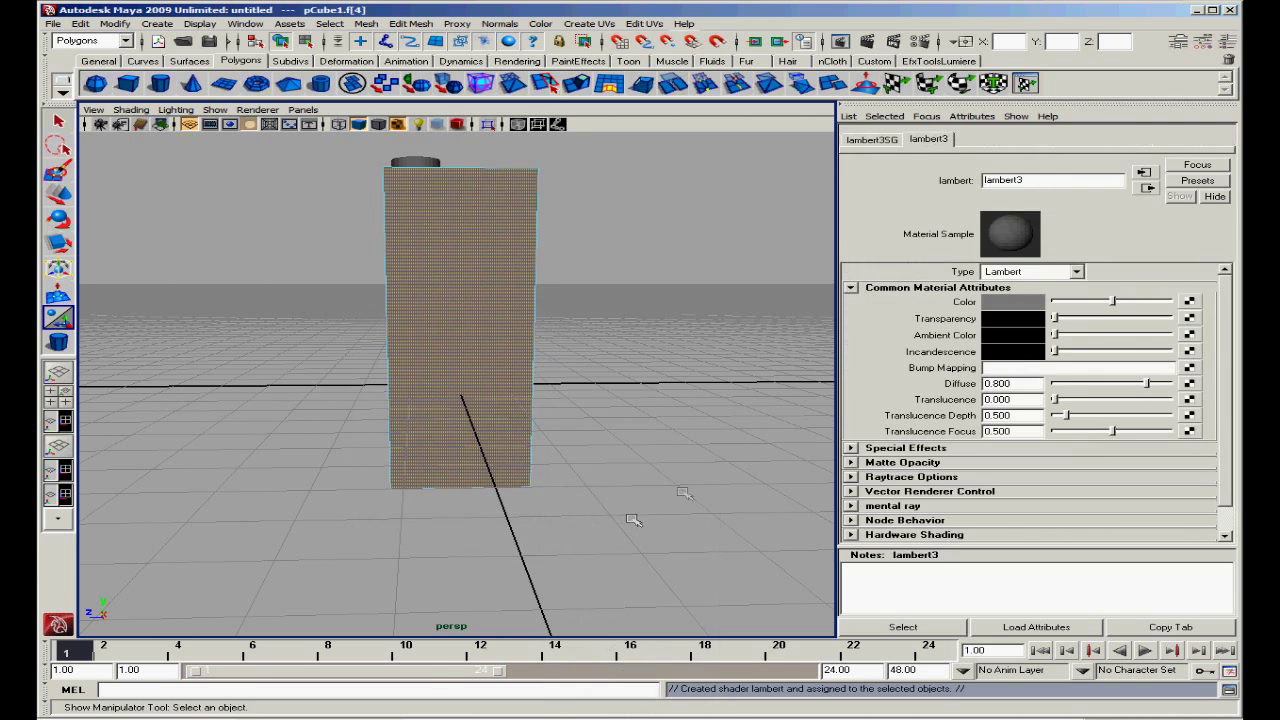
- Connect a file texture to the side material's color and load the carton photograph with the "nieuw world's best" side
{"action": "left_click", "coordinate": [1192, 302]}
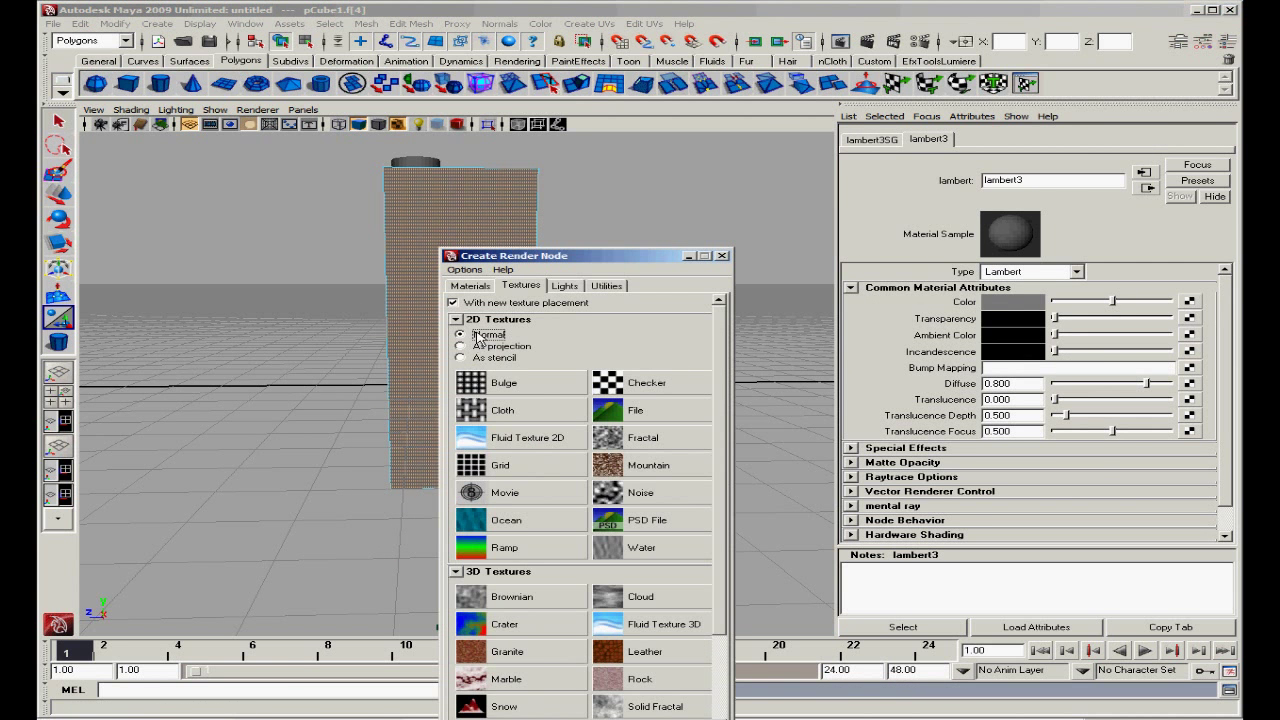
{"action": "left_click", "coordinate": [625, 411]}
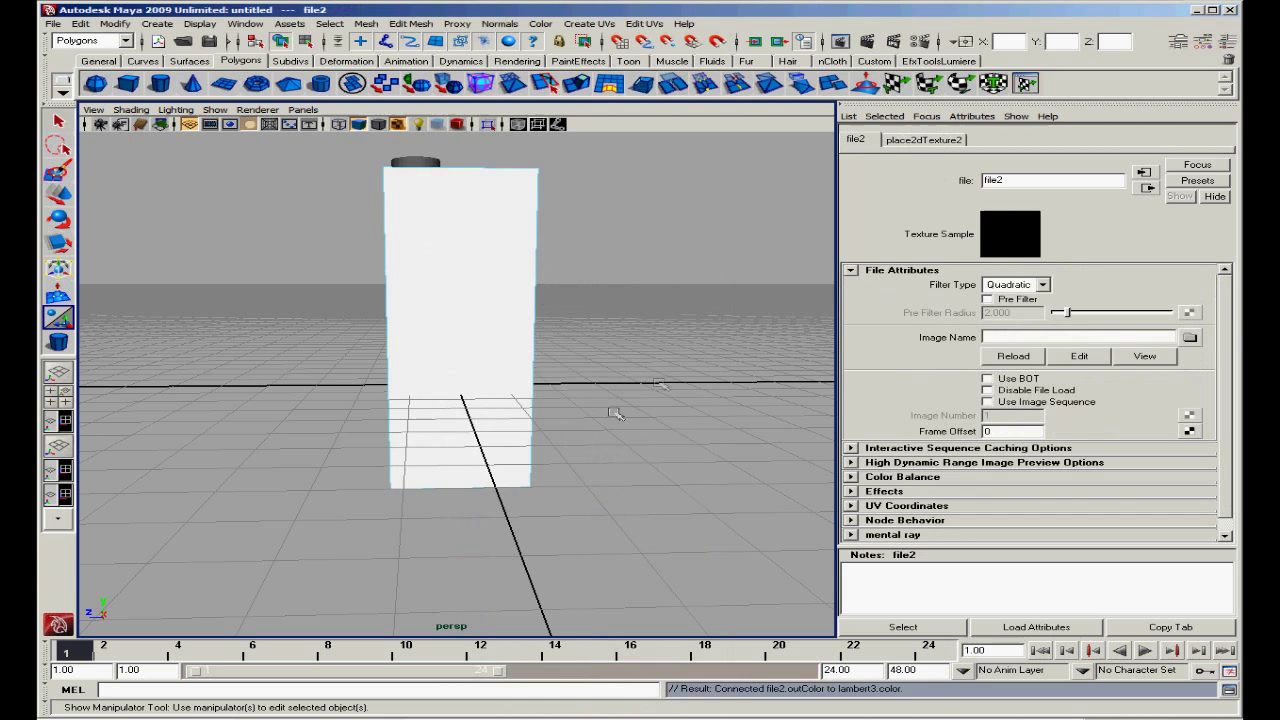
{"action": "left_click", "coordinate": [1188, 340]}
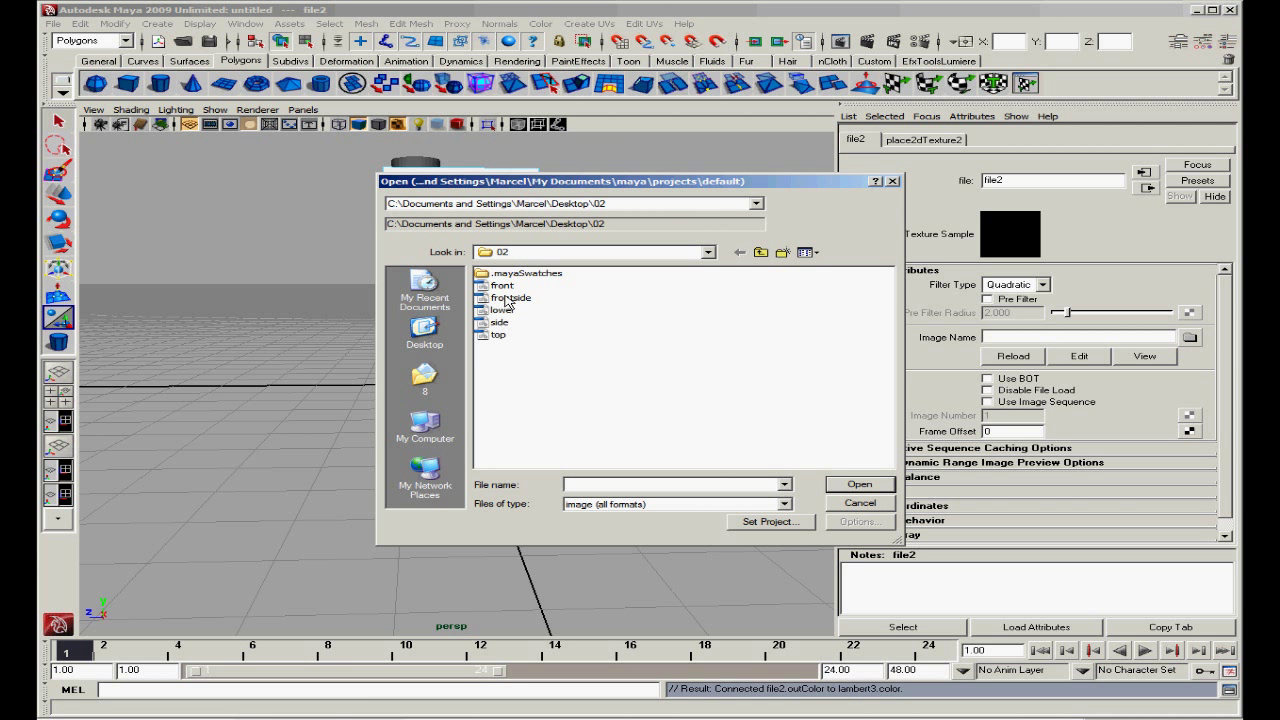
{"action": "left_click", "coordinate": [859, 484]}
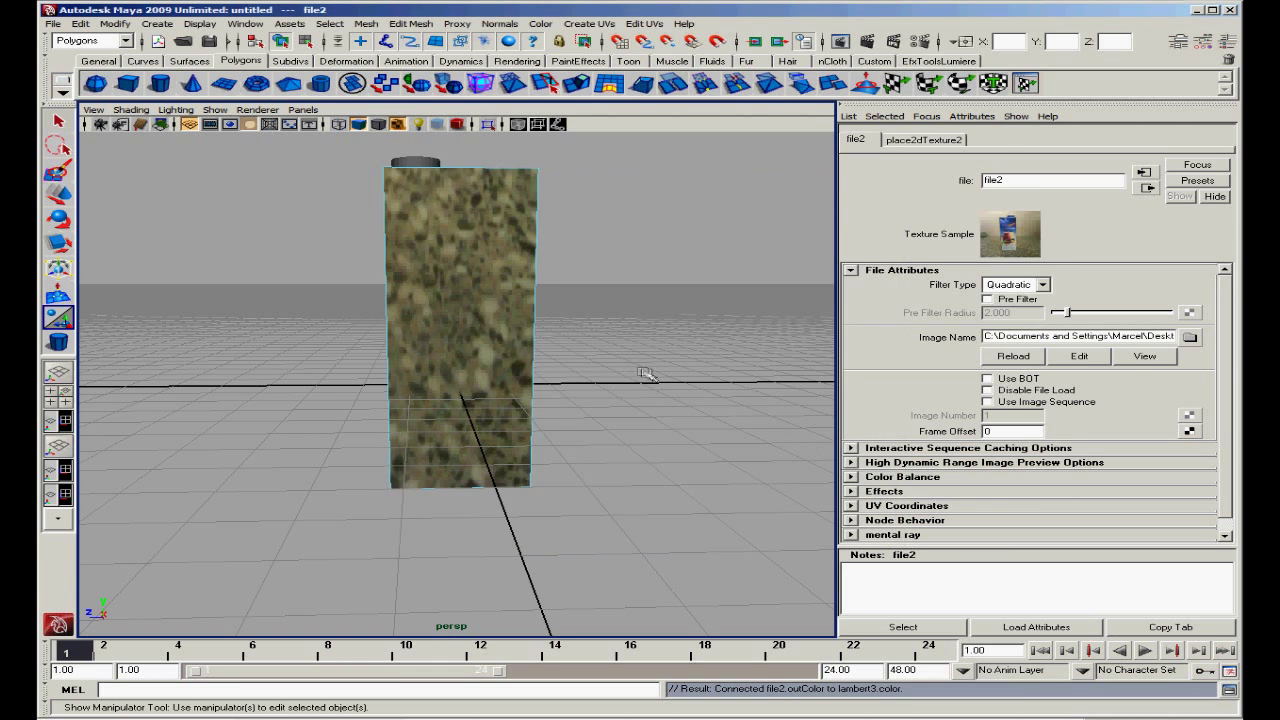
- Planar-map the positive X side face, size the projection to about 145.5 by 147.8 and center it around X 22.8, Y 28.8, Z -5.5
{"action": "left_click", "coordinate": [485, 236]}
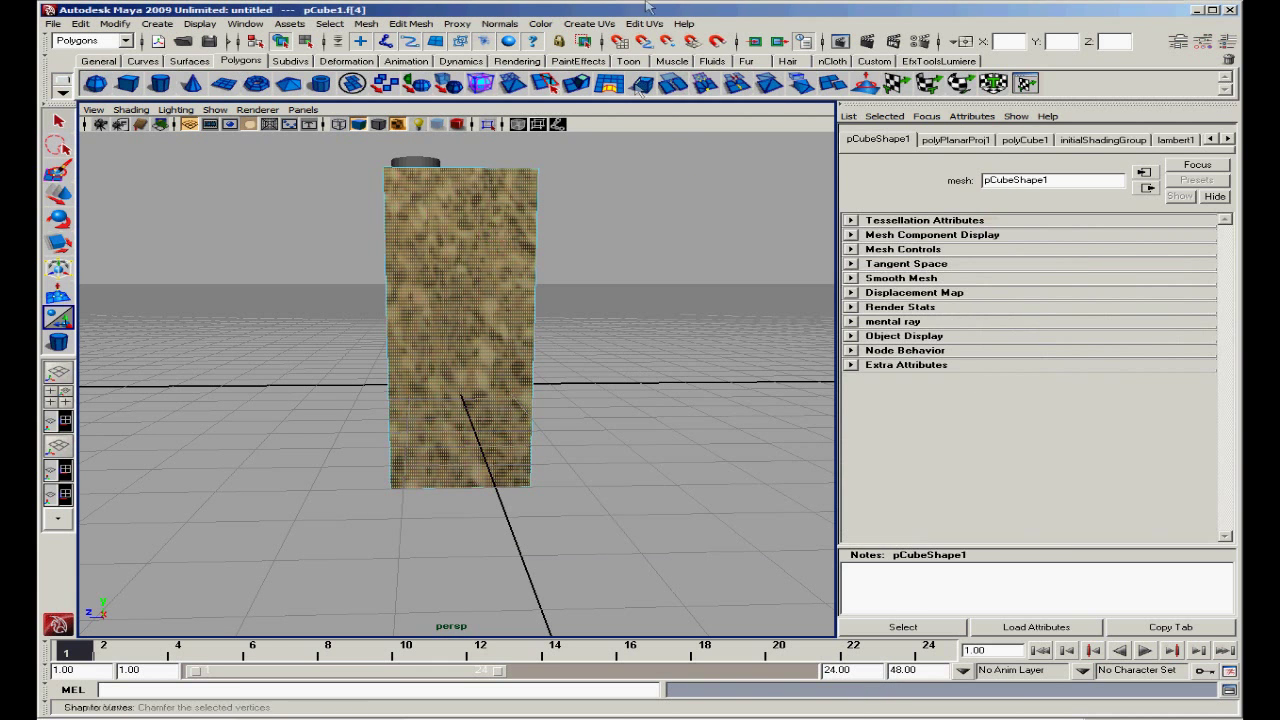
{"action": "left_click", "coordinate": [578, 22]}
{"action": "left_click", "coordinate": [614, 44]}
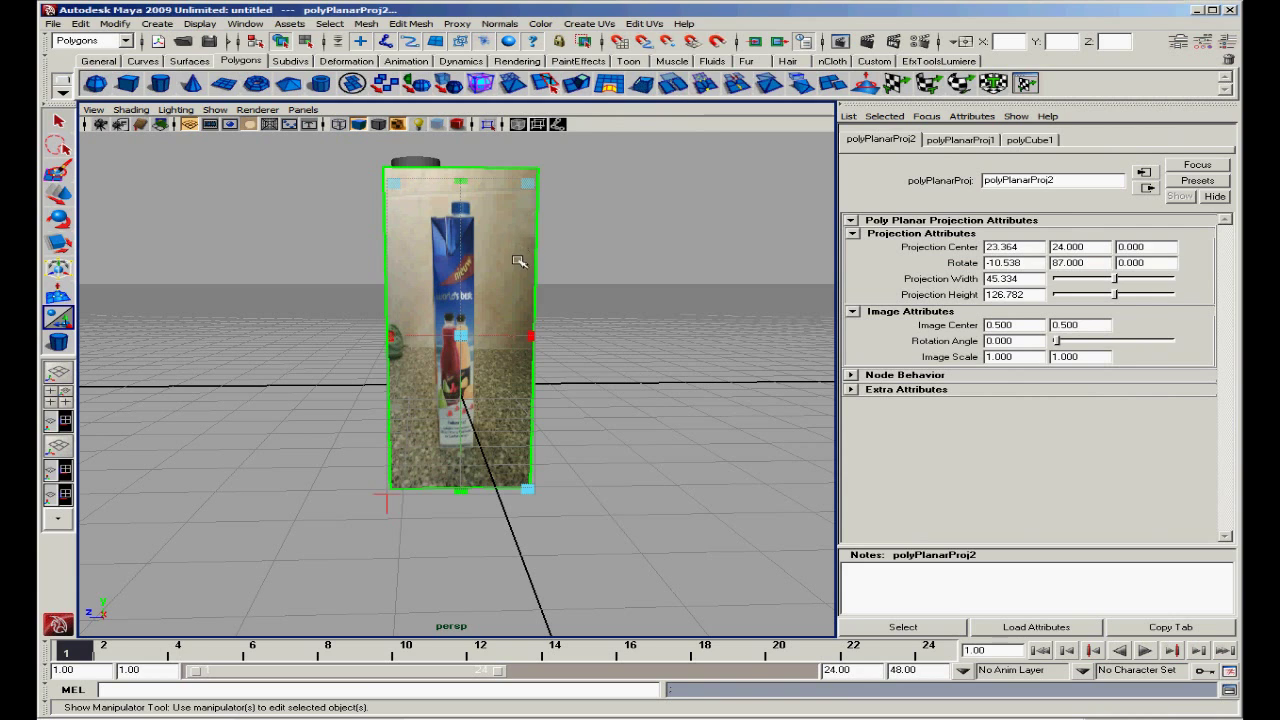
{"action": "left_click_drag", "start_coordinate": [530, 328], "coordinate": [659, 335]}
{"action": "mouse_move", "coordinate": [461, 336]}
{"action": "left_mouse_down"}
{"action": "mouse_move", "coordinate": [476, 335]}
{"action": "mouse_move", "coordinate": [476, 350]}
{"action": "mouse_move", "coordinate": [479, 323]}
{"action": "left_mouse_up"}
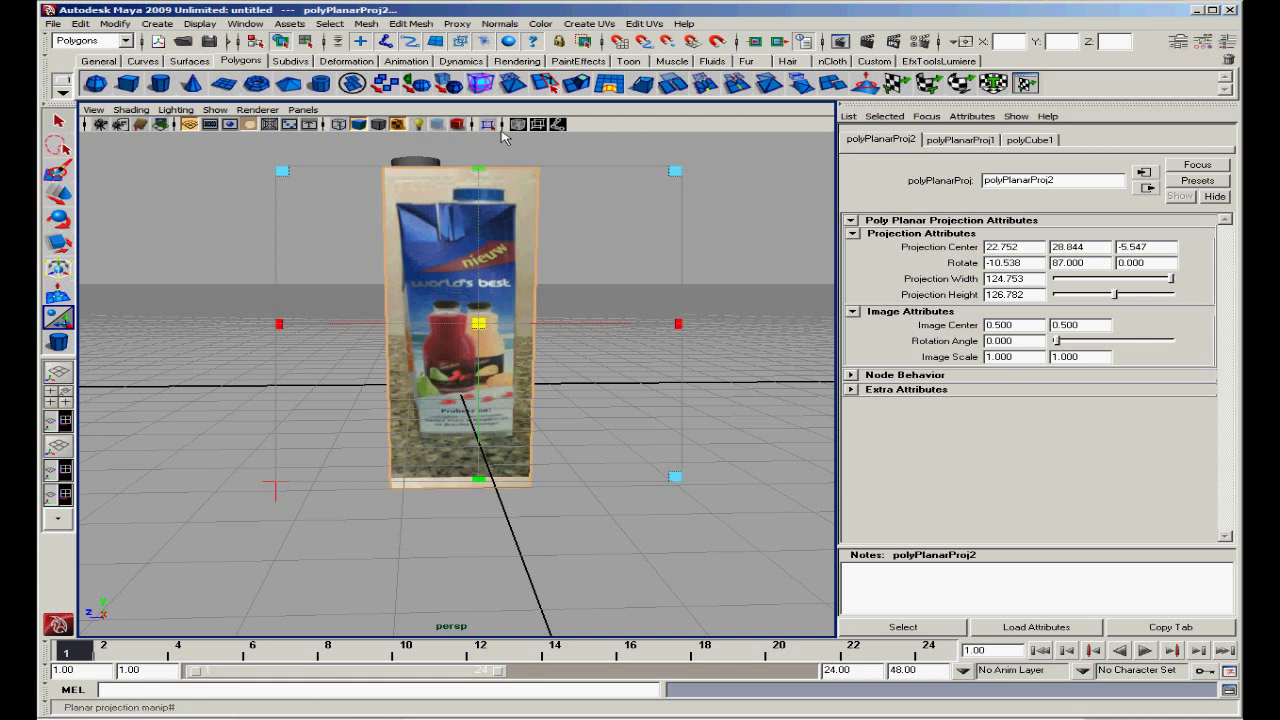
{"action": "left_click_drag", "start_coordinate": [676, 171], "coordinate": [711, 145]}
{"action": "left_click", "coordinate": [492, 338]}
{"action": "left_click", "coordinate": [503, 279]}
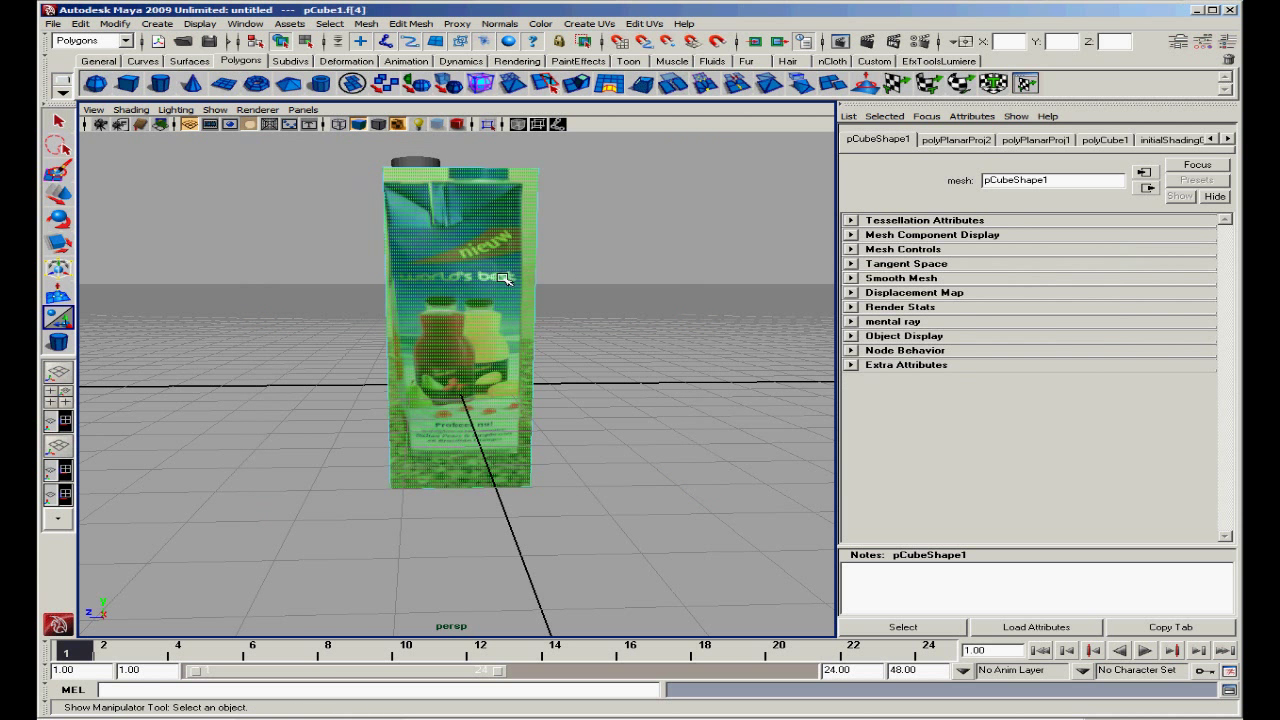
{"action": "left_click", "coordinate": [562, 325]}
{"action": "key", "text": "ctrl+z"}
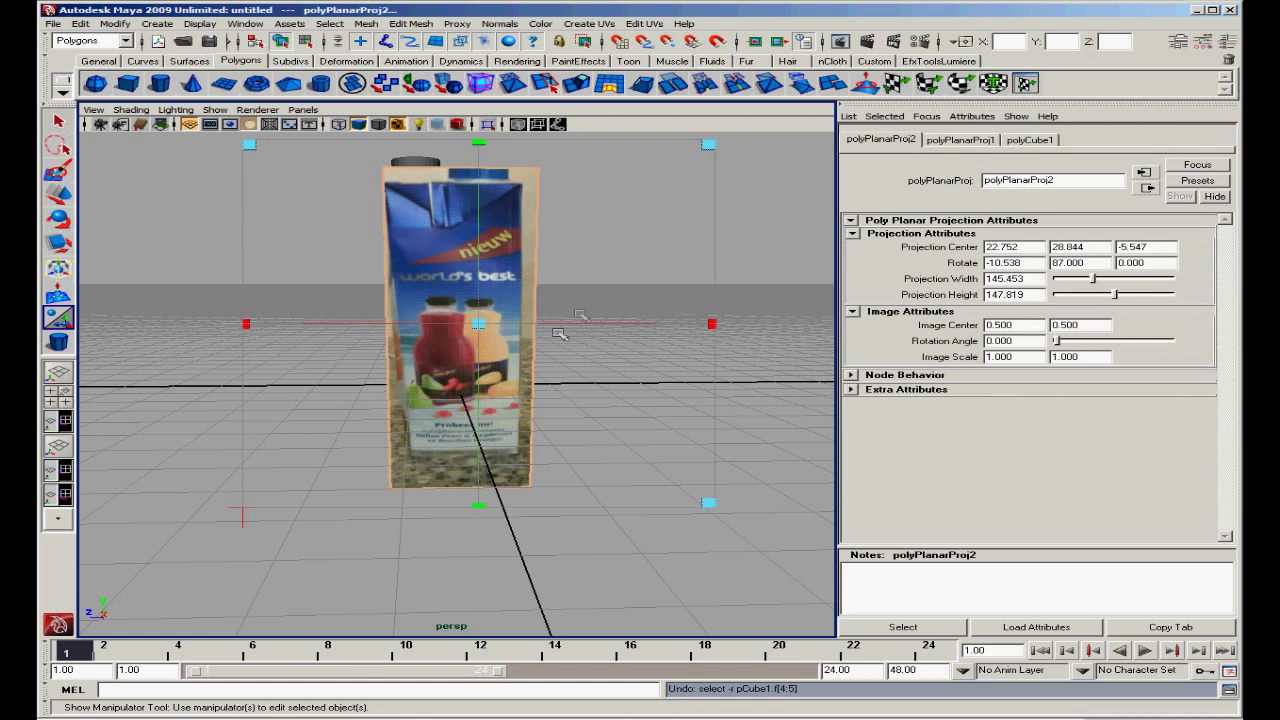
- Enlarge the side face's projection to about 183.6 by 181.5 and lower its center to about X 24.4, Y 20.3, Z -6.6
{"action": "left_click_drag", "start_coordinate": [710, 146], "coordinate": [741, 136]}
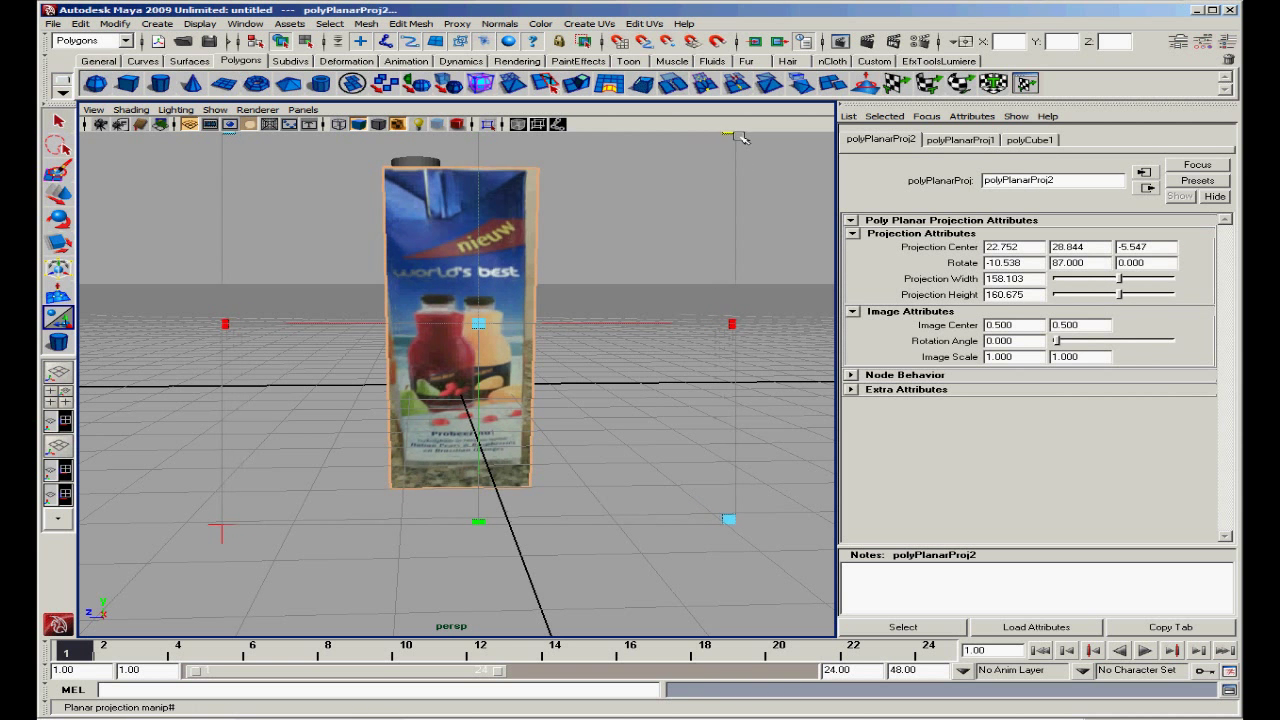
{"action": "left_click_drag", "start_coordinate": [479, 323], "coordinate": [482, 346]}
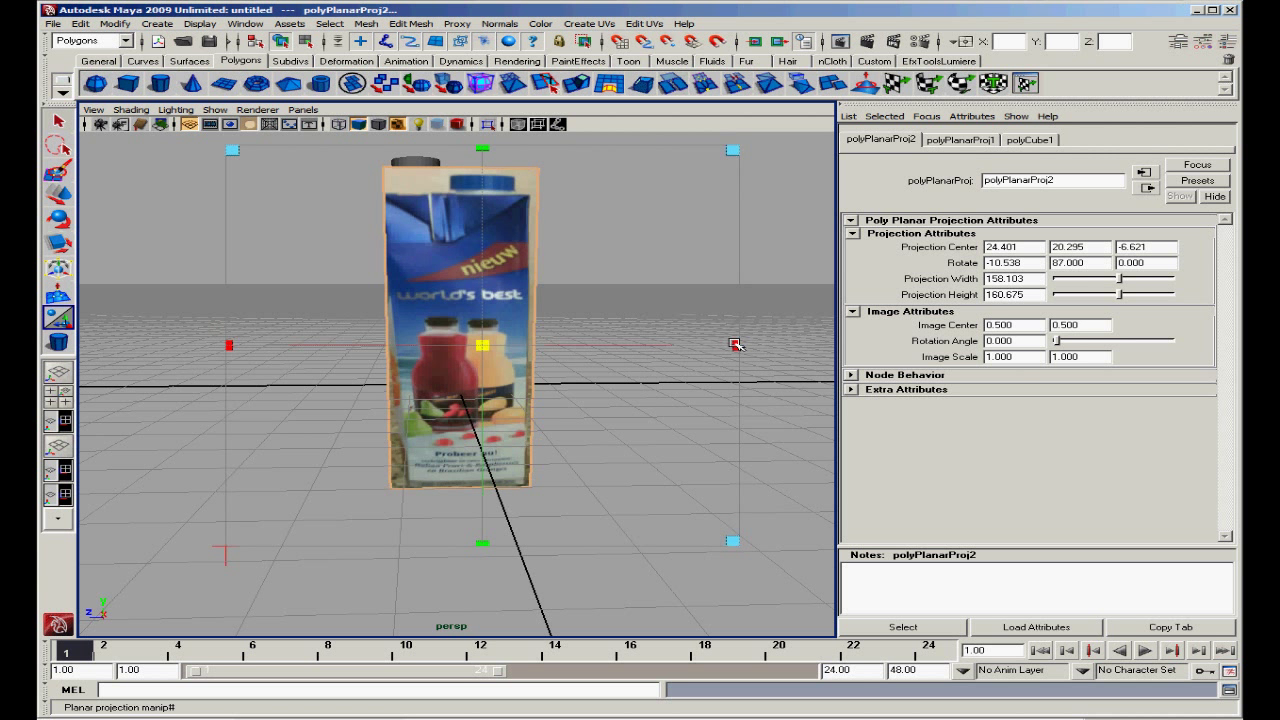
{"action": "left_click_drag", "start_coordinate": [735, 344], "coordinate": [777, 345]}
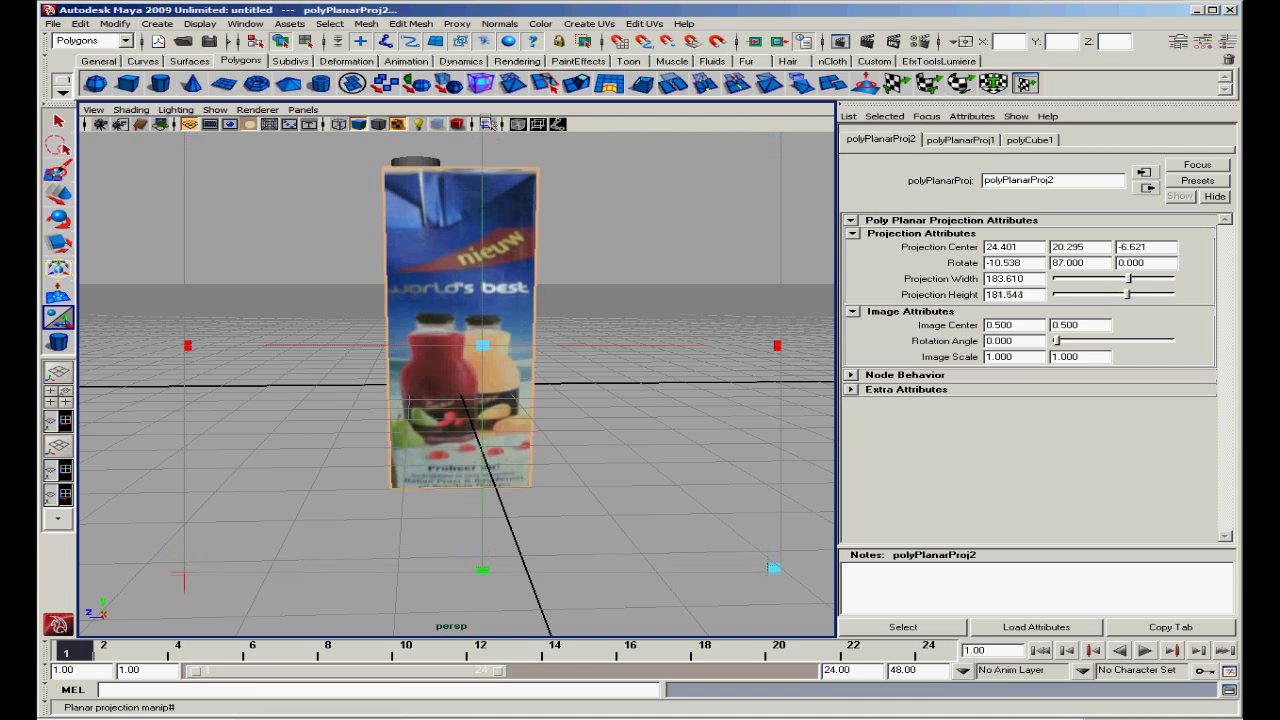
- Fine-tune the side projection to a height of about 174.6 with its center around X 23.6, Y 24.6, Z -6.1
{"action": "left_click_drag", "start_coordinate": [485, 120], "coordinate": [483, 165]}
{"action": "left_click_drag", "start_coordinate": [483, 346], "coordinate": [488, 333]}
{"action": "left_click_drag", "start_coordinate": [490, 157], "coordinate": [487, 127]}
{"action": "left_click_drag", "start_coordinate": [485, 330], "coordinate": [481, 336]}
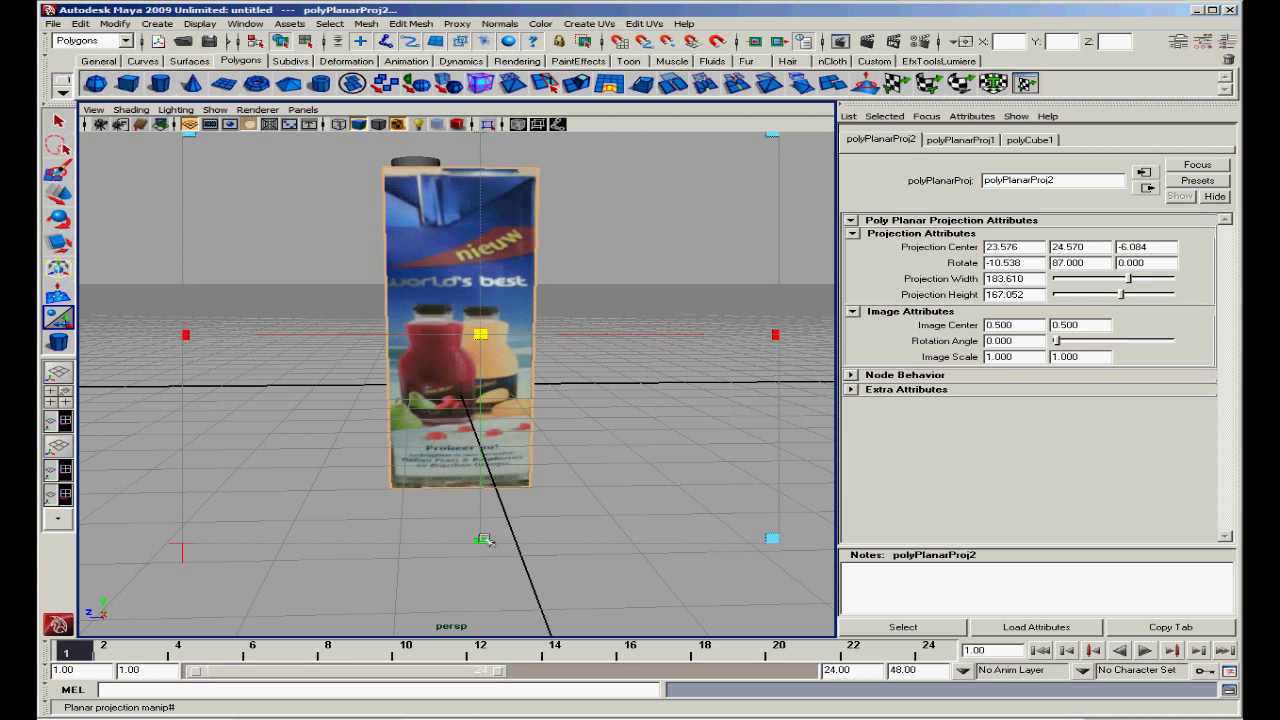
{"action": "left_click_drag", "start_coordinate": [485, 540], "coordinate": [482, 550]}
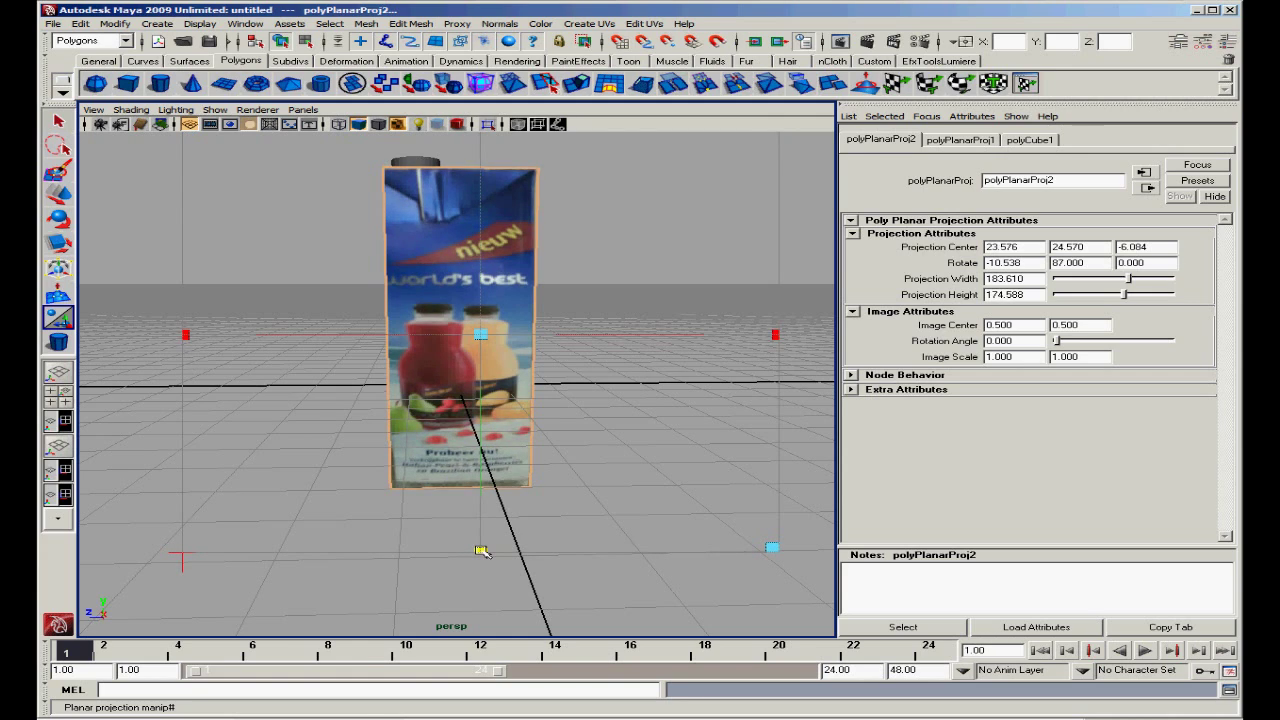
{"action": "left_click", "coordinate": [526, 576]}
- Select the back face of the box and assign a new Lambert material to it
{"action": "left_click_drag", "start_coordinate": [408, 511], "coordinate": [546, 511], "text": "alt"}
{"action": "right_click_drag", "start_coordinate": [546, 511], "coordinate": [524, 472], "text": "alt"}
{"action": "left_click_drag", "start_coordinate": [524, 472], "coordinate": [471, 409], "text": "alt"}
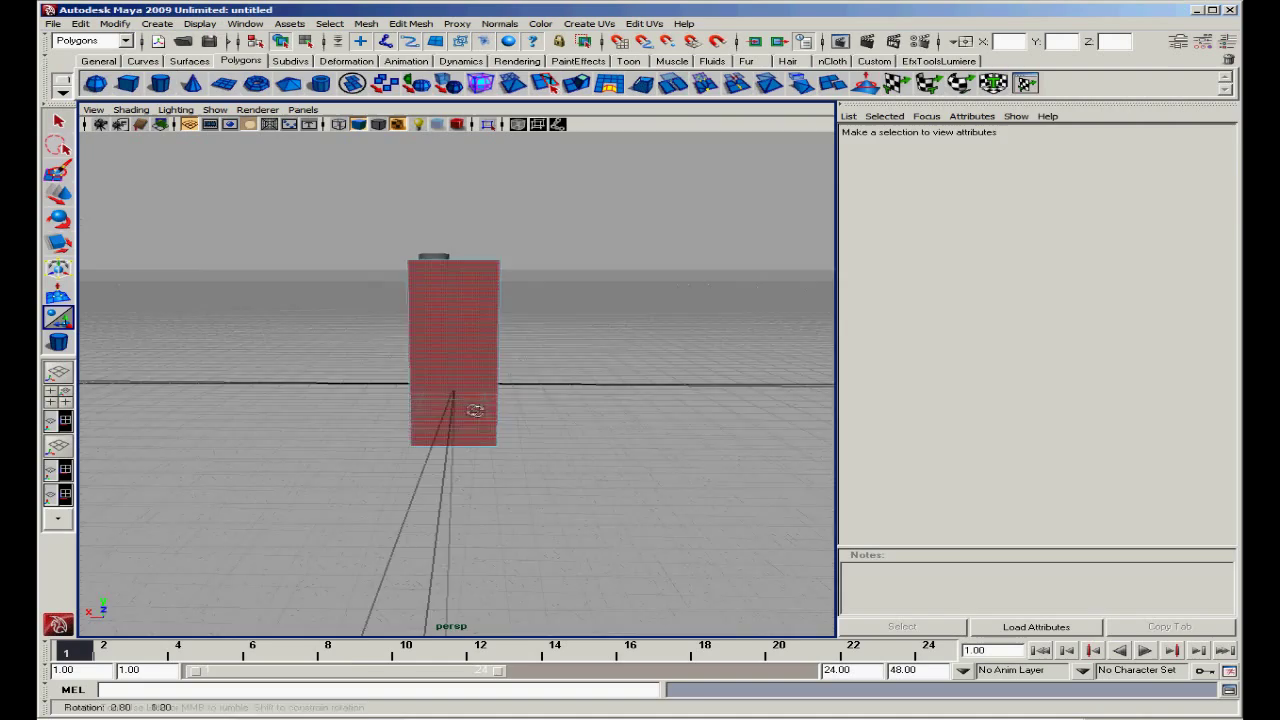
{"action": "right_click_drag", "start_coordinate": [471, 409], "coordinate": [477, 346], "text": "alt"}
{"action": "left_click", "coordinate": [477, 346]}
{"action": "middle_click_drag", "start_coordinate": [406, 320], "coordinate": [434, 299], "text": "alt"}
{"action": "left_click_drag", "start_coordinate": [434, 299], "coordinate": [471, 297], "text": "alt"}
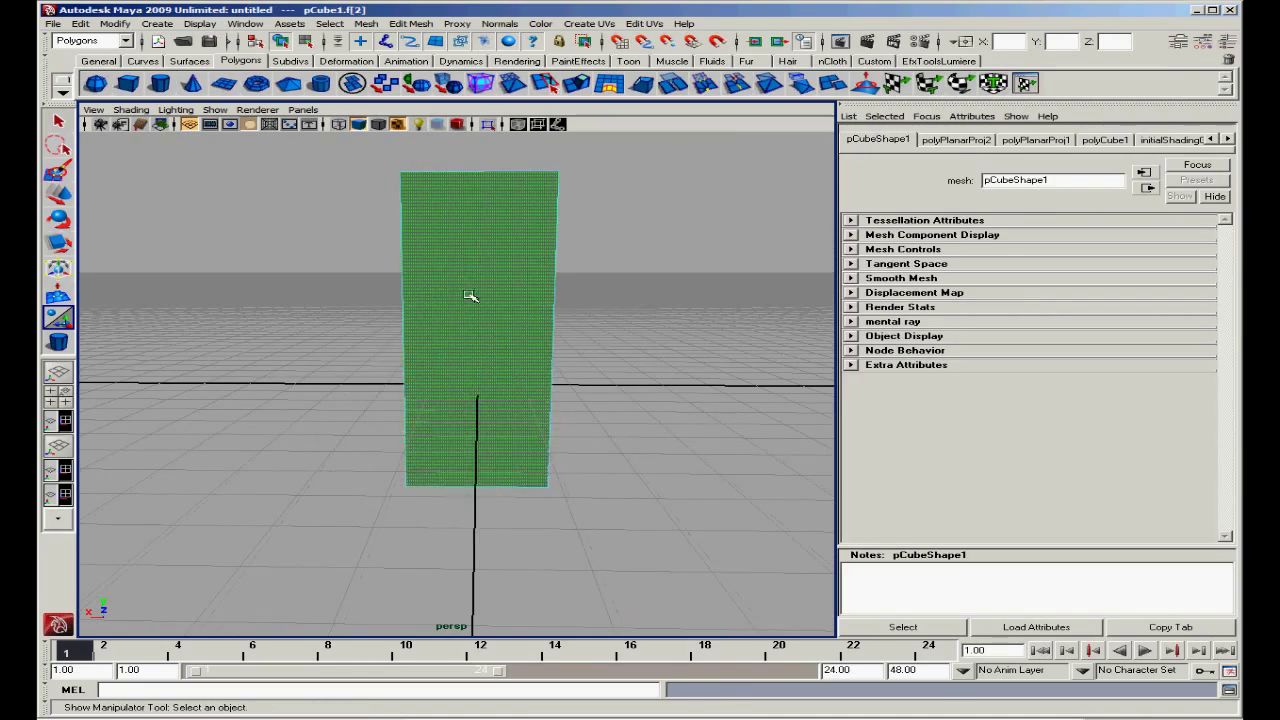
{"action": "right_click_drag", "start_coordinate": [466, 295], "coordinate": [606, 523]}
- Connect a file texture to the back material's color and load the photograph of the carton's orange-slice face
{"action": "left_click", "coordinate": [1189, 302]}
{"action": "left_click", "coordinate": [700, 400]}
{"action": "left_click", "coordinate": [1188, 336]}
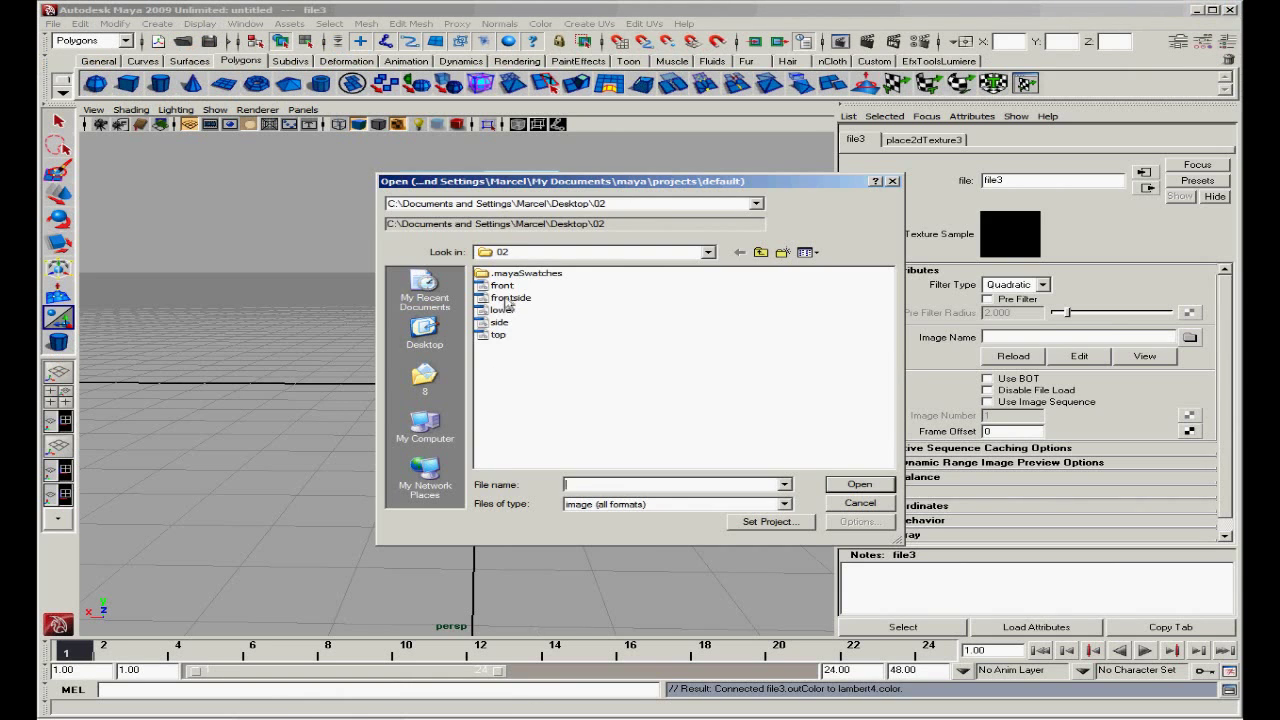
{"action": "double_click", "coordinate": [510, 297]}
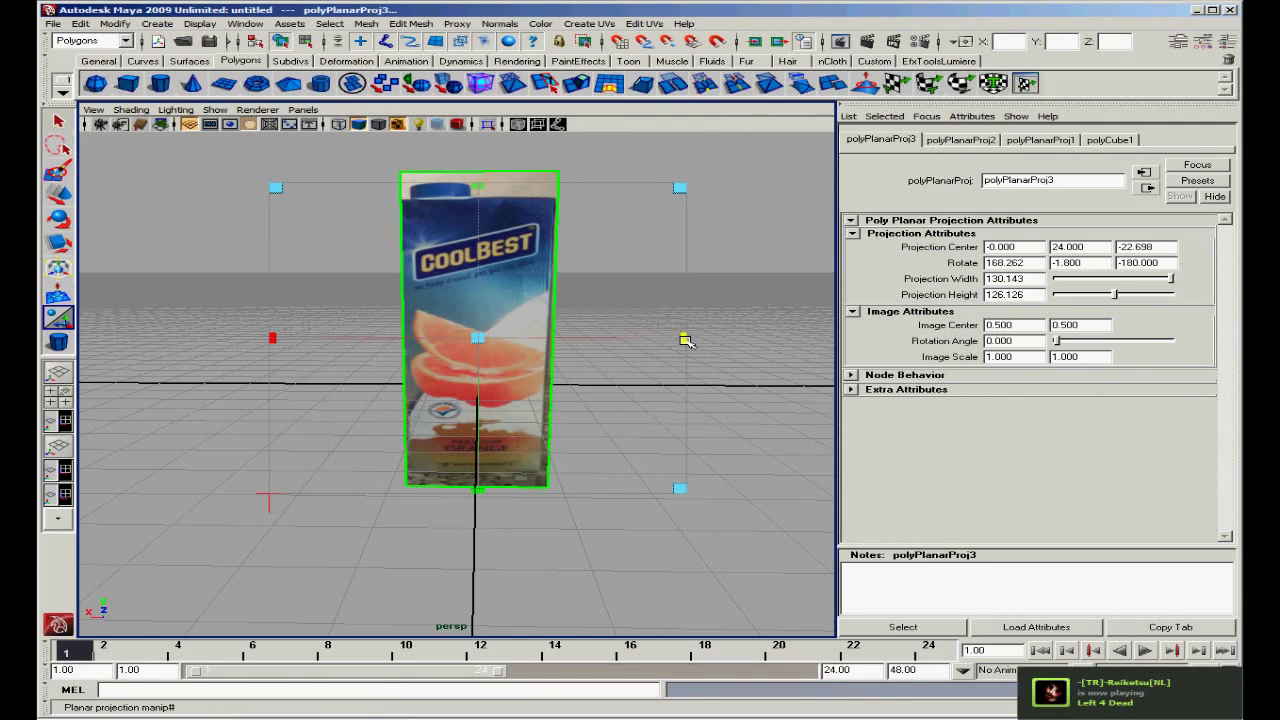
- Fit the back face's planar projection to the carton artwork, centering it around X -1.2, Y 26, Z -22.2 and enlarging its width and height
{"action": "left_click_drag", "start_coordinate": [686, 341], "coordinate": [690, 340]}
{"action": "left_click_drag", "start_coordinate": [478, 338], "coordinate": [482, 333]}
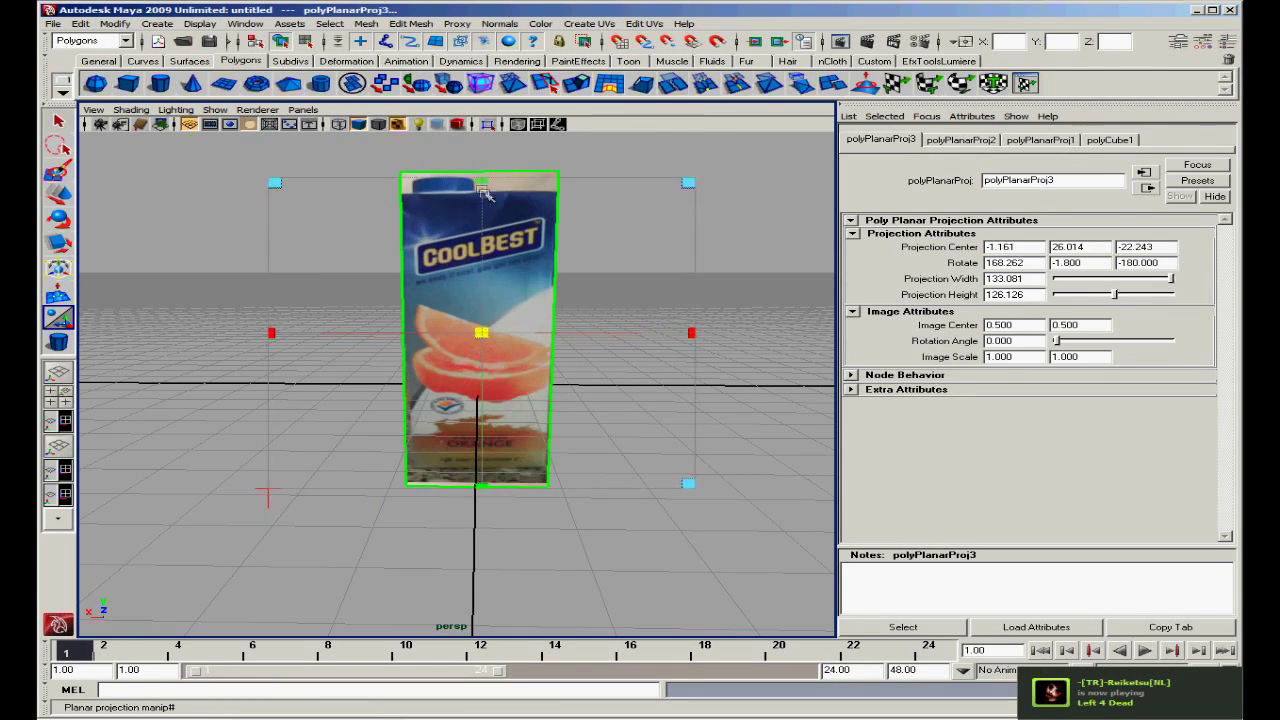
{"action": "left_click_drag", "start_coordinate": [482, 181], "coordinate": [482, 159]}
{"action": "left_click_drag", "start_coordinate": [693, 334], "coordinate": [702, 334]}
{"action": "left_click", "coordinate": [657, 408]}
- Assign the existing side-photo material to the remaining side face of the carton and apply a planar projection to it
{"action": "left_click_drag", "start_coordinate": [657, 408], "coordinate": [560, 400], "text": "alt"}
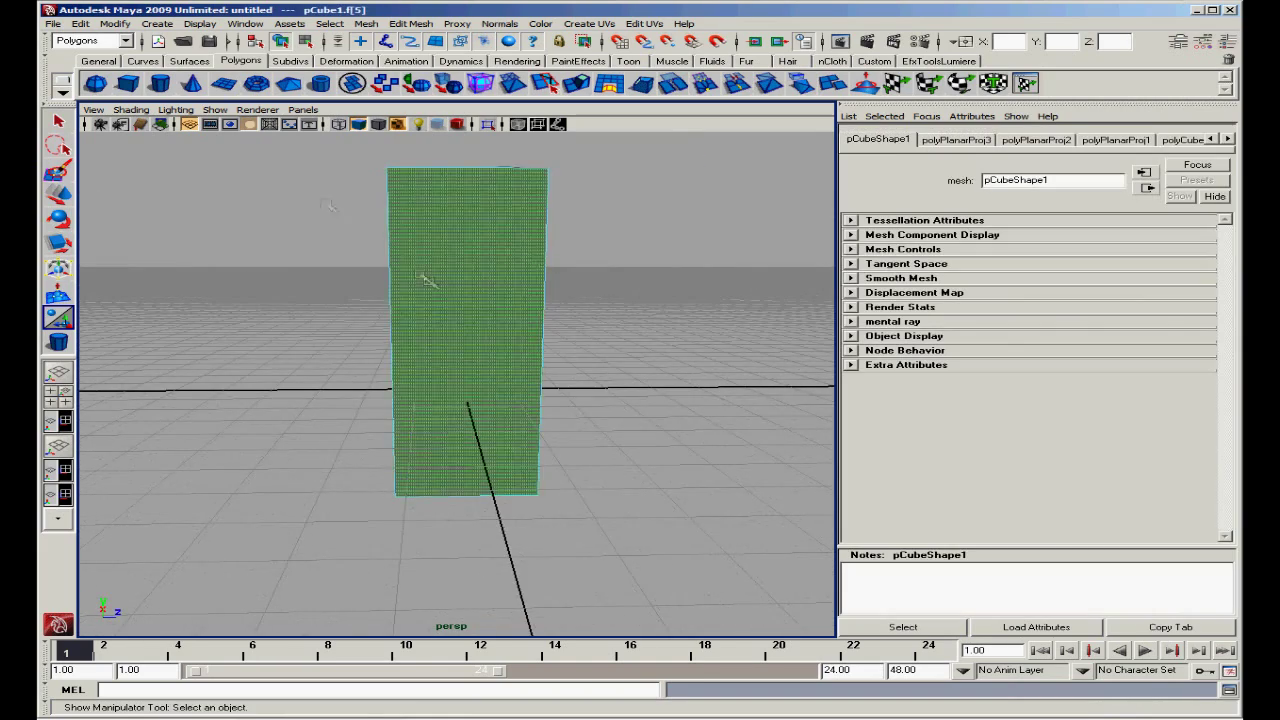
{"action": "right_click_drag", "start_coordinate": [424, 280], "coordinate": [565, 510]}
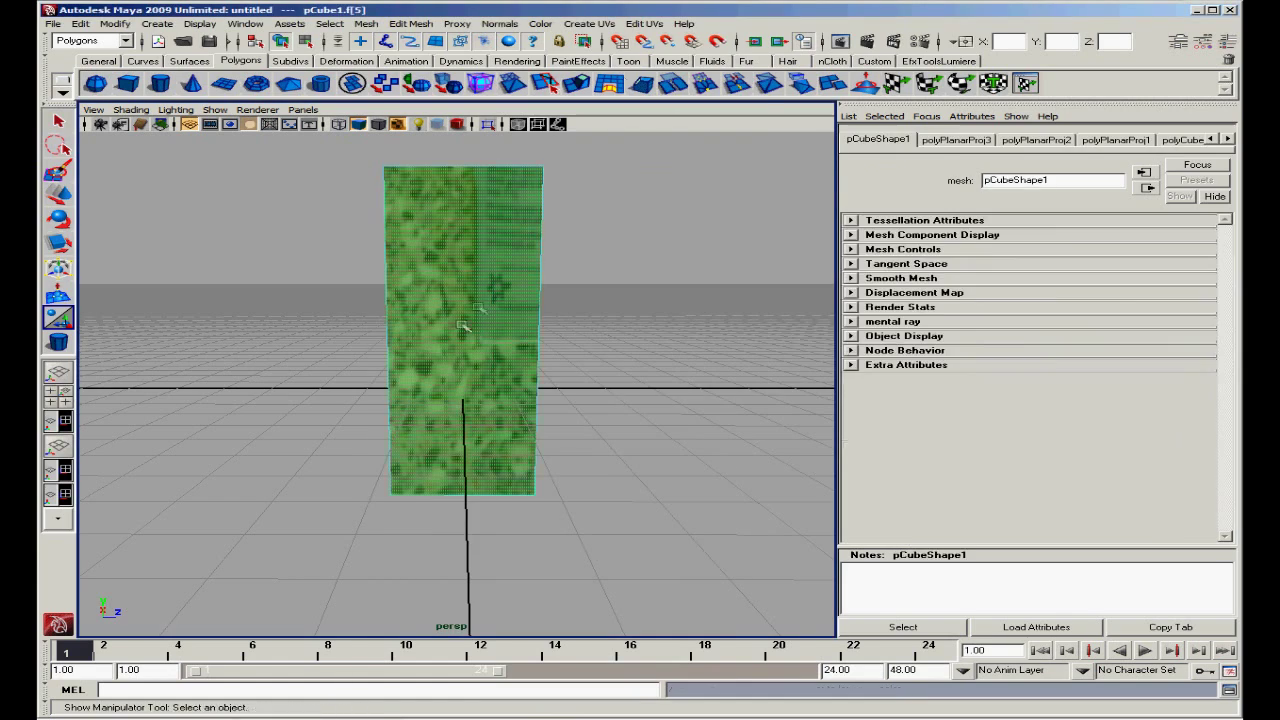
{"action": "left_click", "coordinate": [589, 23]}
{"action": "left_click", "coordinate": [686, 40]}
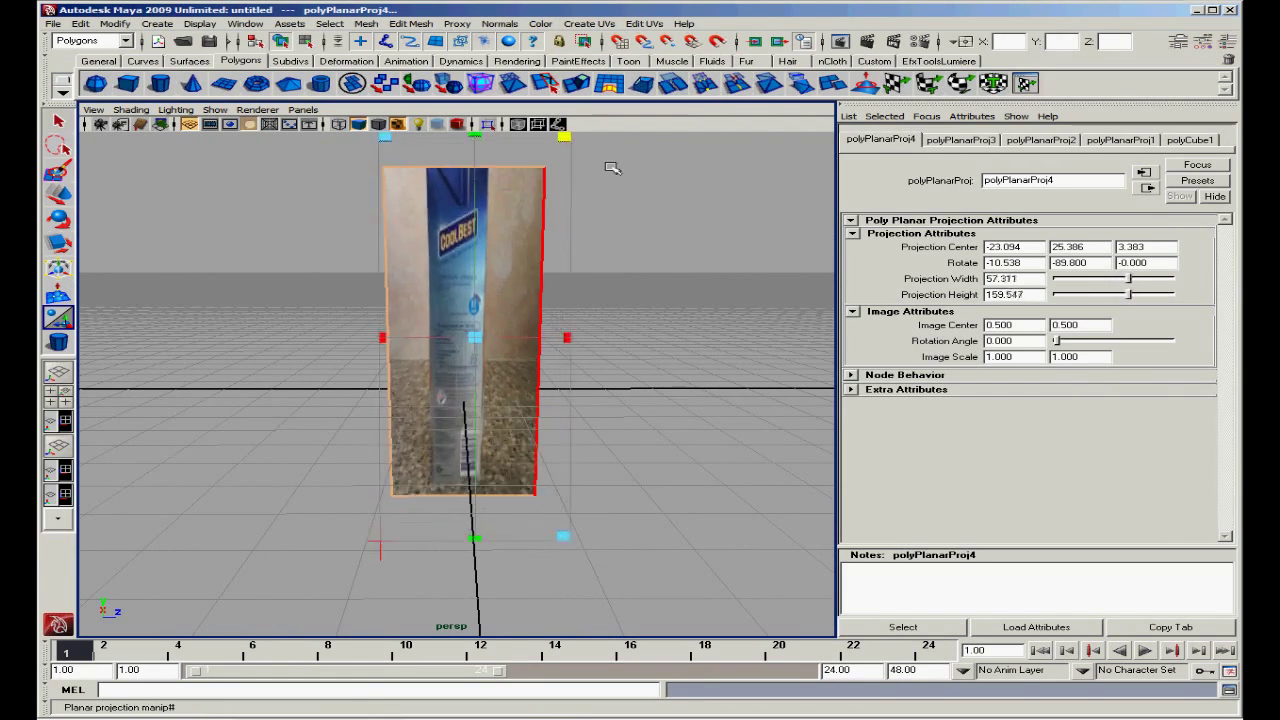
- Widen this side face's projection to about 149.4 and shift its center to about X -24, Y 20.1, Z 12.4
{"action": "left_click_drag", "start_coordinate": [568, 352], "coordinate": [628, 352]}
{"action": "left_click_drag", "start_coordinate": [476, 352], "coordinate": [491, 352]}
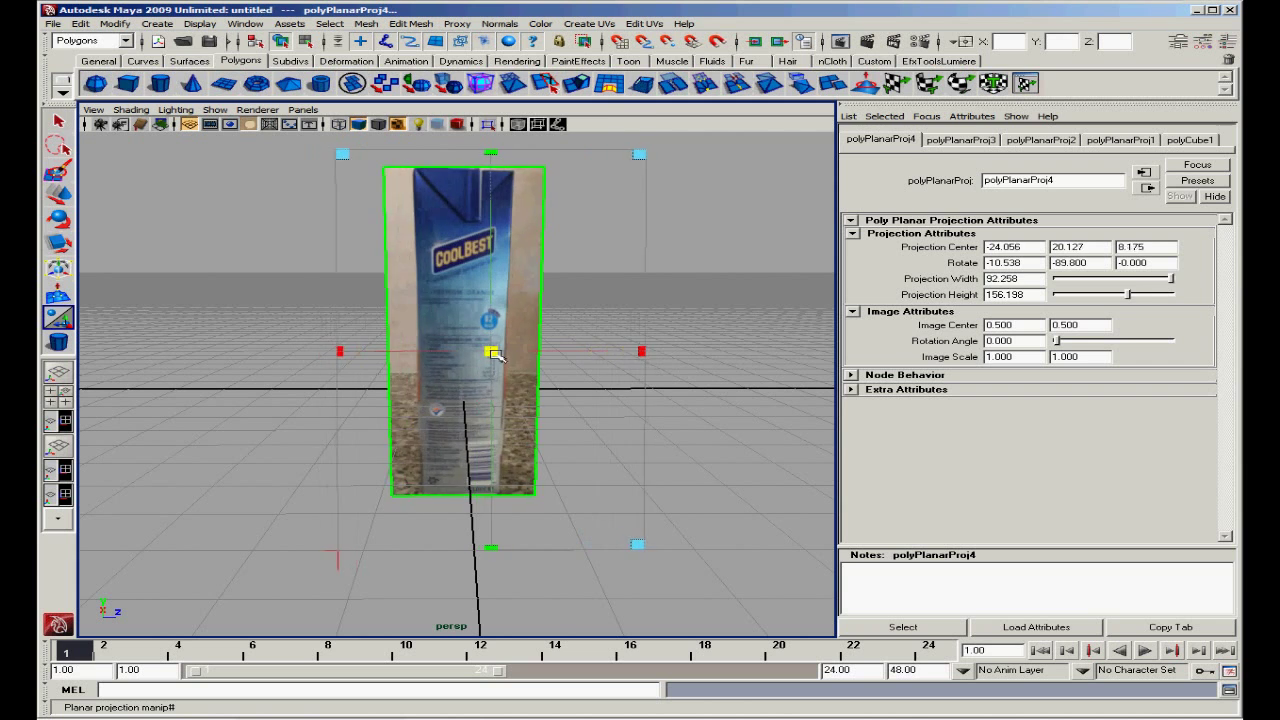
{"action": "left_click_drag", "start_coordinate": [643, 352], "coordinate": [672, 352]}
{"action": "left_click_drag", "start_coordinate": [491, 352], "coordinate": [499, 352]}
{"action": "left_click_drag", "start_coordinate": [679, 352], "coordinate": [722, 352]}
{"action": "left_click_drag", "start_coordinate": [499, 351], "coordinate": [508, 352]}
{"action": "left_click_drag", "start_coordinate": [728, 351], "coordinate": [752, 352]}
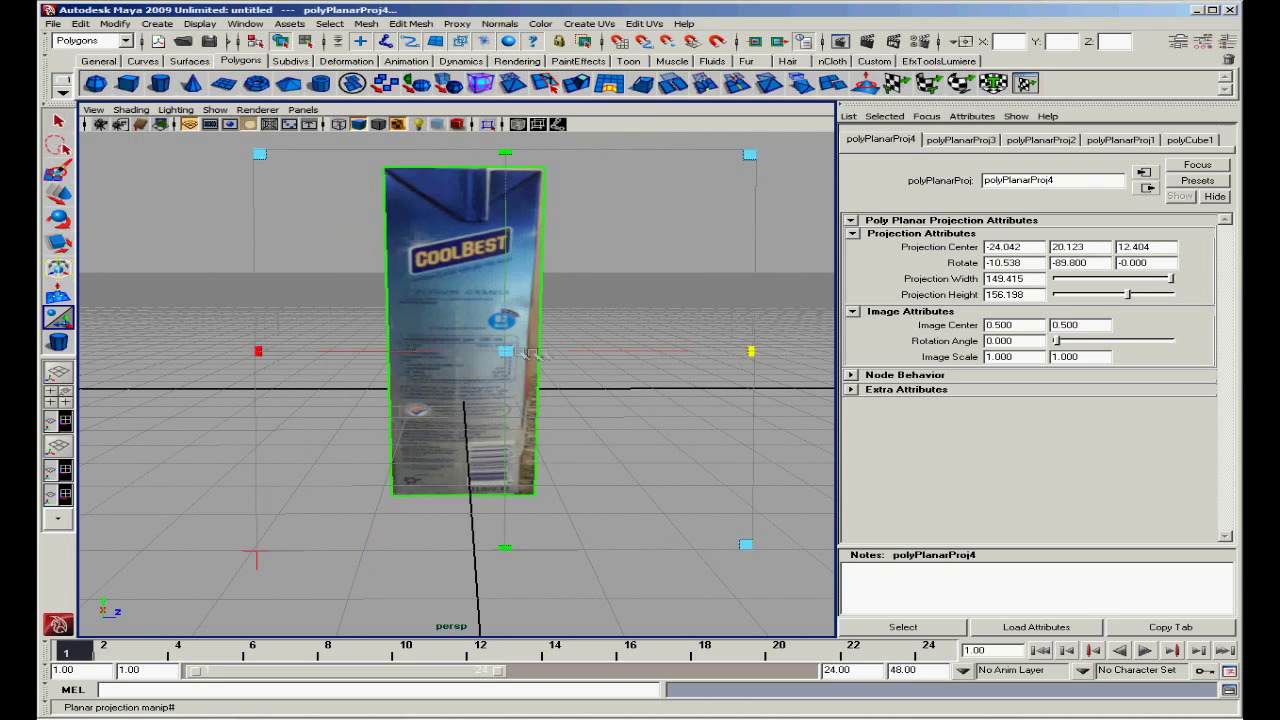
- Fine-tune the side projection's width, scale and center until the carton artwork fills the face edge to edge
{"action": "left_click_drag", "start_coordinate": [508, 352], "coordinate": [514, 353]}
{"action": "left_click_drag", "start_coordinate": [759, 352], "coordinate": [786, 353]}
{"action": "left_click_drag", "start_coordinate": [515, 353], "coordinate": [518, 352]}
{"action": "left_click", "coordinate": [793, 472]}
{"action": "left_click", "coordinate": [521, 353]}
{"action": "key", "text": "ctrl+z"}
{"action": "key", "text": "ctrl+z"}
{"action": "left_click_drag", "start_coordinate": [788, 545], "coordinate": [795, 551]}
{"action": "left_click", "coordinate": [744, 431]}
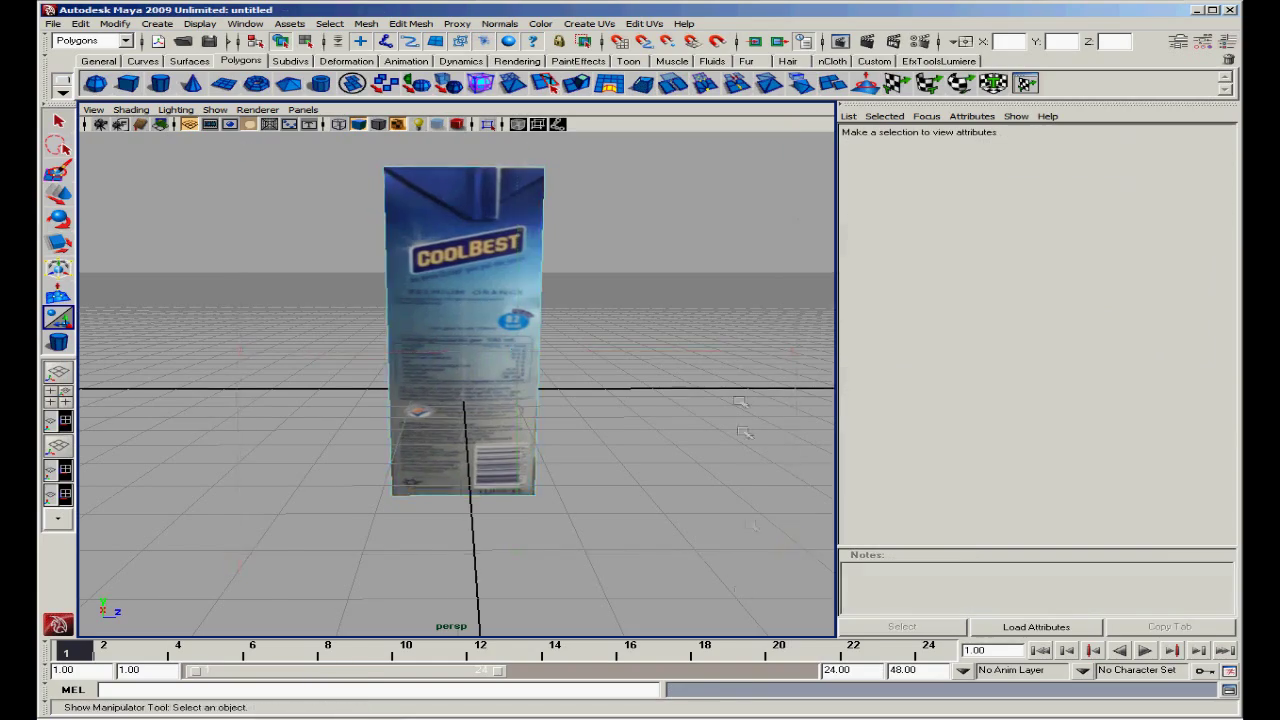
- Select the top face of the carton and assign a new Lambert material to it
{"action": "left_click_drag", "start_coordinate": [744, 432], "coordinate": [606, 420], "text": "alt"}
{"action": "right_click_drag", "start_coordinate": [640, 400], "coordinate": [560, 392], "text": "alt"}
{"action": "left_click_drag", "start_coordinate": [580, 370], "coordinate": [600, 470], "text": "alt"}
{"action": "left_click", "coordinate": [440, 364]}
{"action": "left_click_drag", "start_coordinate": [440, 364], "coordinate": [420, 390], "text": "alt"}
{"action": "middle_click_drag", "start_coordinate": [388, 372], "coordinate": [405, 358], "text": "alt"}
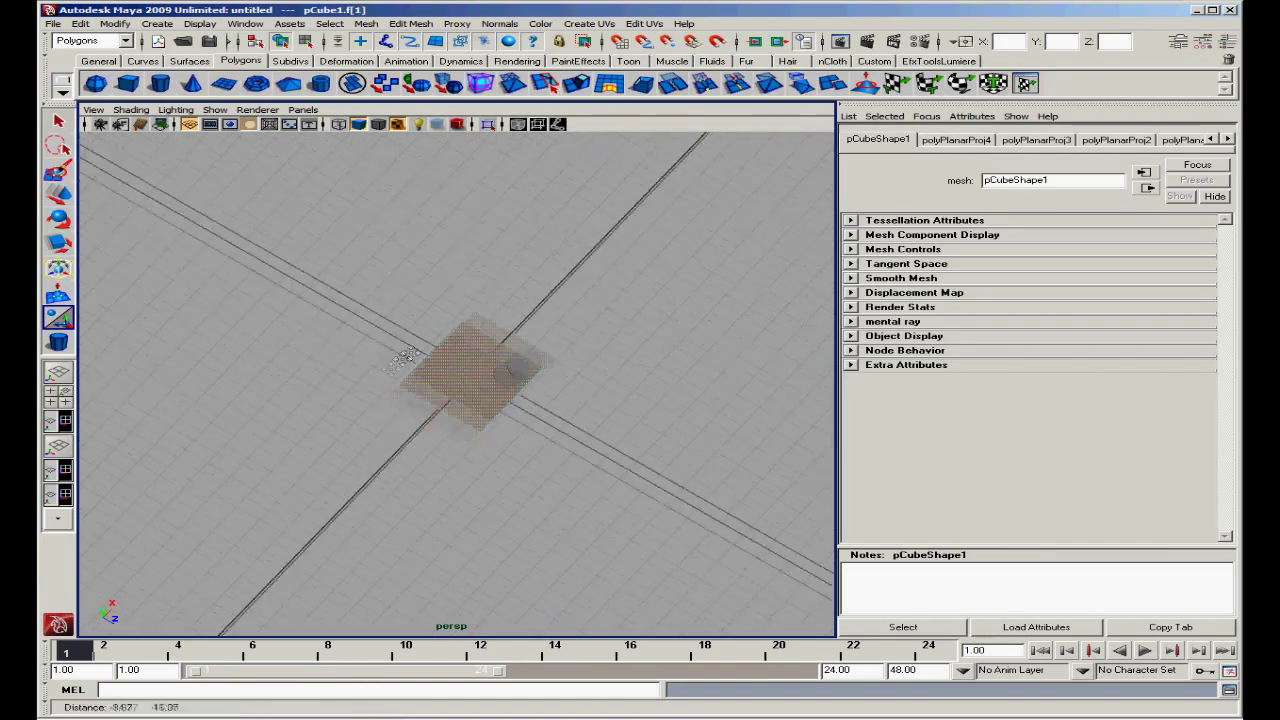
{"action": "right_click_drag", "start_coordinate": [405, 359], "coordinate": [440, 350], "text": "alt"}
{"action": "left_click_drag", "start_coordinate": [440, 350], "coordinate": [643, 177], "text": "alt"}
{"action": "right_click_drag", "start_coordinate": [437, 319], "coordinate": [600, 520]}
- Connect a file texture to the top material's color and load the photograph of the carton's top
{"action": "left_click", "coordinate": [1190, 305]}
{"action": "left_click", "coordinate": [571, 420]}
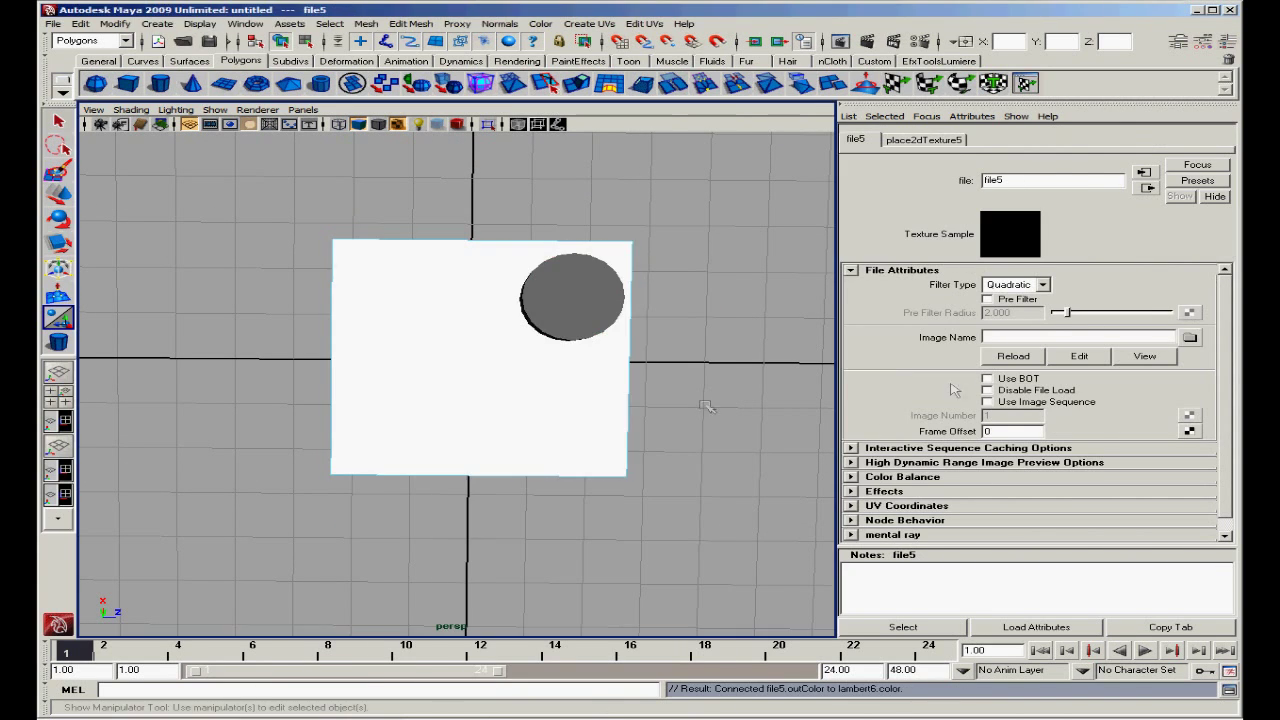
{"action": "left_click", "coordinate": [1190, 337]}
{"action": "left_click", "coordinate": [857, 484]}
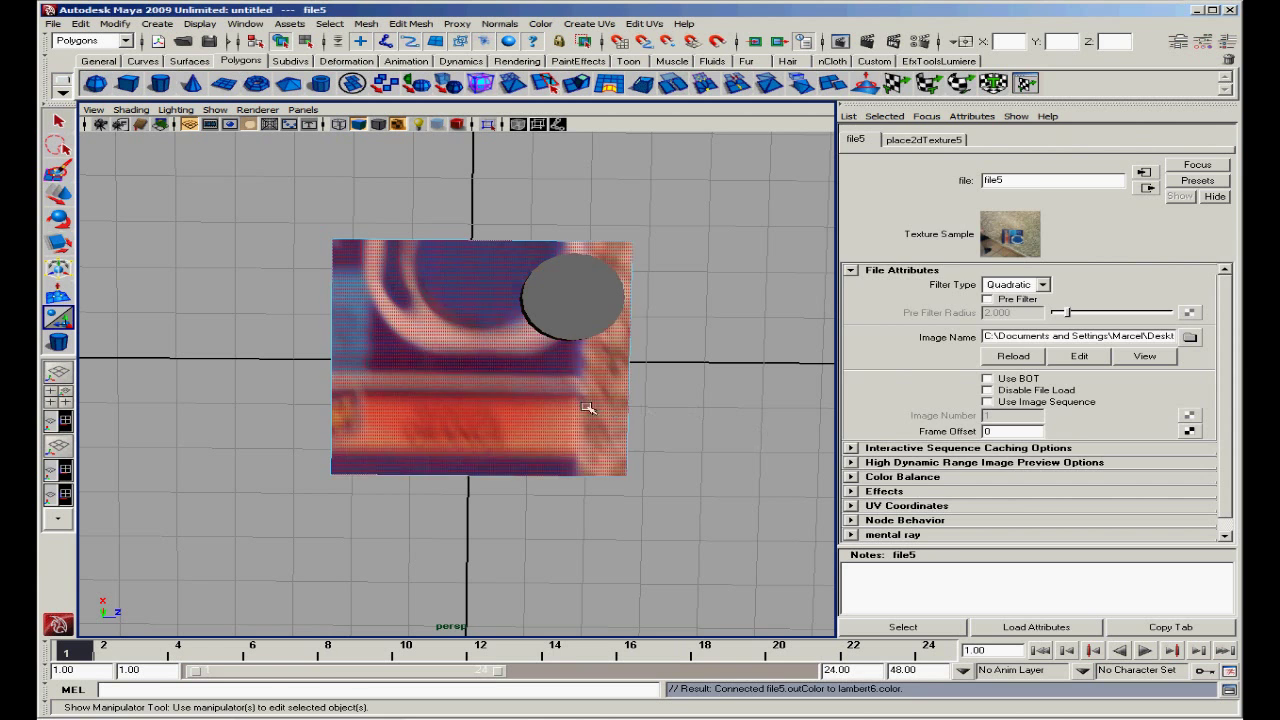
- Apply a planar projection to the top face and widen it to about 127.8
{"action": "left_click", "coordinate": [553, 307]}
{"action": "left_click", "coordinate": [590, 23]}
{"action": "left_click", "coordinate": [620, 43]}
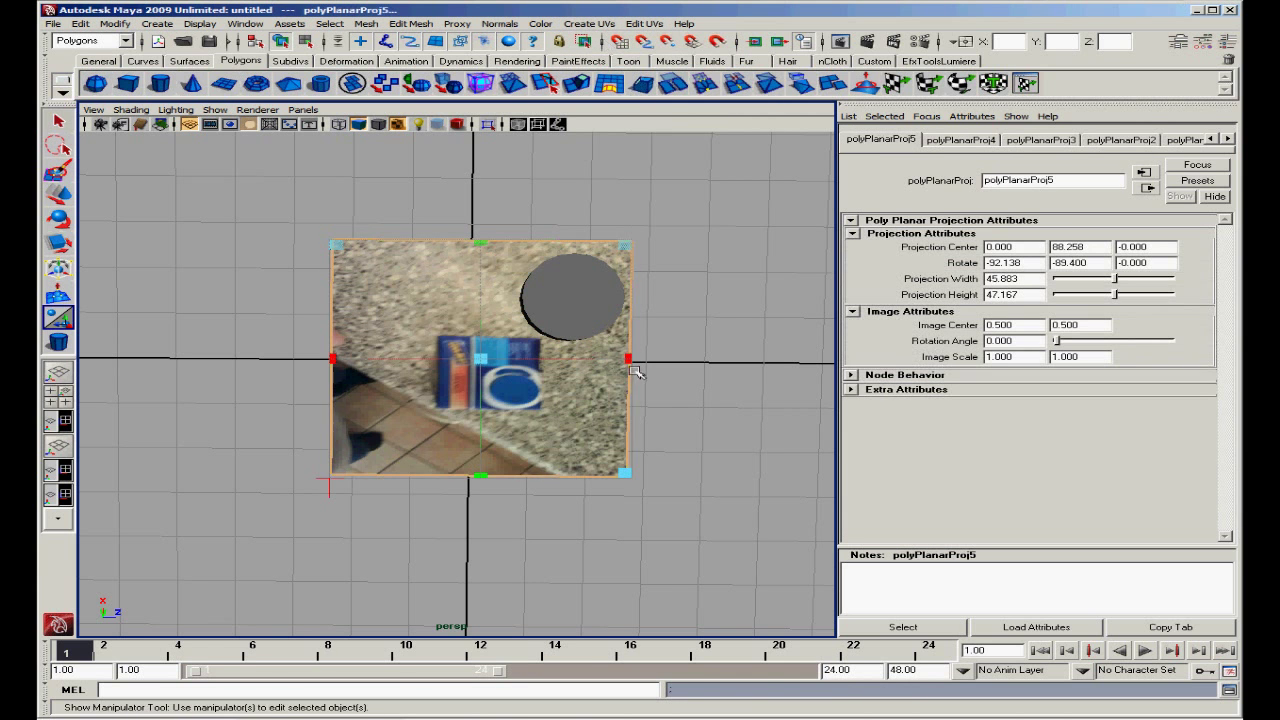
{"action": "left_click_drag", "start_coordinate": [628, 361], "coordinate": [829, 362]}
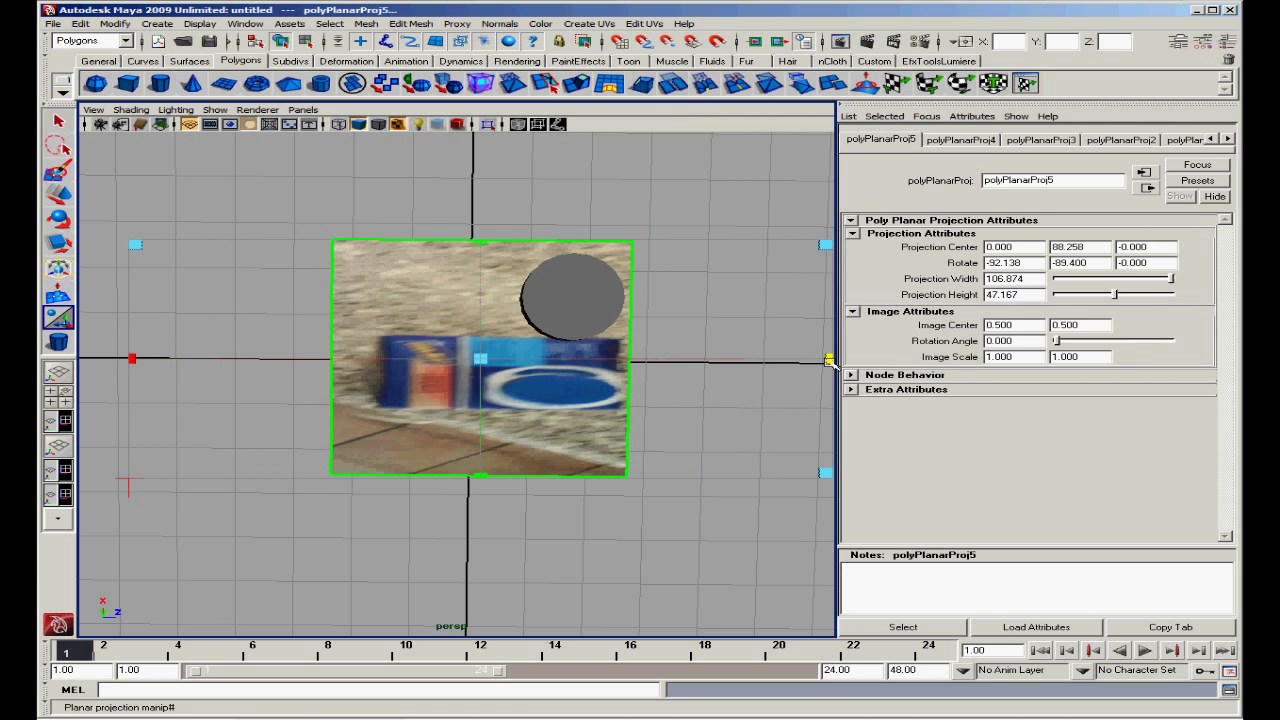
{"action": "left_click_drag", "start_coordinate": [482, 361], "coordinate": [466, 361]}
{"action": "left_click_drag", "start_coordinate": [812, 360], "coordinate": [881, 361]}
{"action": "left_click_drag", "start_coordinate": [463, 361], "coordinate": [458, 361]}
- Stretch the top projection's height to about 154.1 and move its center to about X 10.1, Y 87.9, Z -3.8
{"action": "left_click_drag", "start_coordinate": [459, 476], "coordinate": [460, 615]}
{"action": "left_click_drag", "start_coordinate": [458, 360], "coordinate": [458, 331]}
{"action": "left_click_drag", "start_coordinate": [459, 583], "coordinate": [461, 627]}
{"action": "scroll", "coordinate": [487, 587], "scroll_direction": "down", "scroll_amount": 3}
{"action": "left_click_drag", "start_coordinate": [458, 547], "coordinate": [459, 569]}
{"action": "left_click_drag", "start_coordinate": [458, 347], "coordinate": [457, 331]}
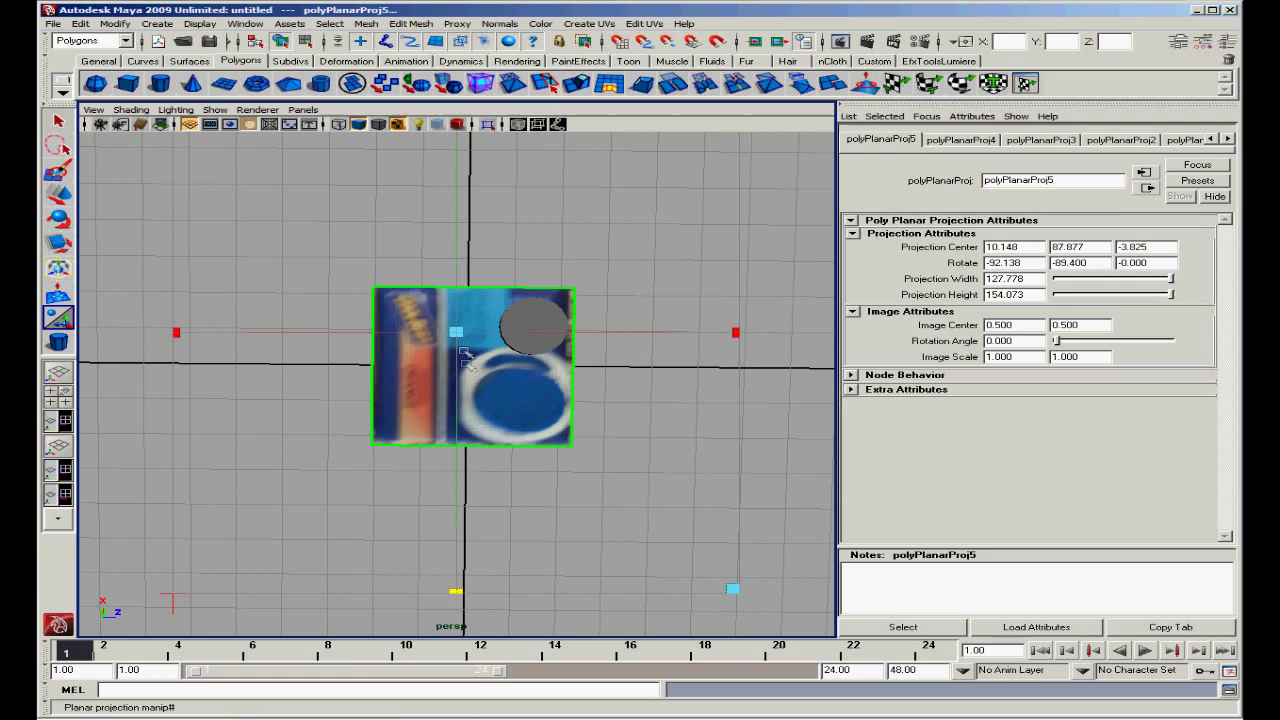
- Try moving the cap cylinder onto the printed cap on the top face and scaling it to match
{"action": "left_click", "coordinate": [543, 318]}
{"action": "left_click", "coordinate": [540, 326]}
{"action": "key", "text": "w"}
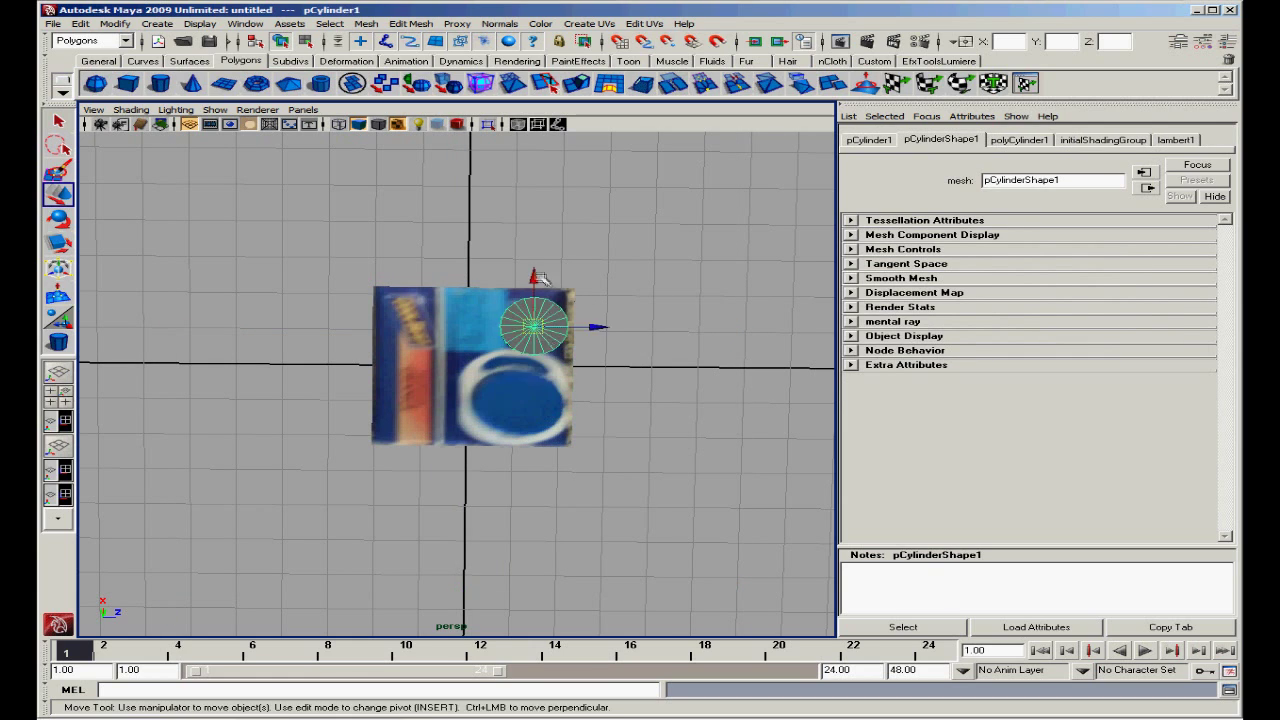
{"action": "left_click_drag", "start_coordinate": [535, 270], "coordinate": [534, 345]}
{"action": "key", "text": "r"}
{"action": "mouse_move", "coordinate": [595, 401]}
{"action": "left_mouse_down"}
{"action": "mouse_move", "coordinate": [580, 401]}
{"action": "mouse_move", "coordinate": [598, 403]}
{"action": "left_mouse_up"}
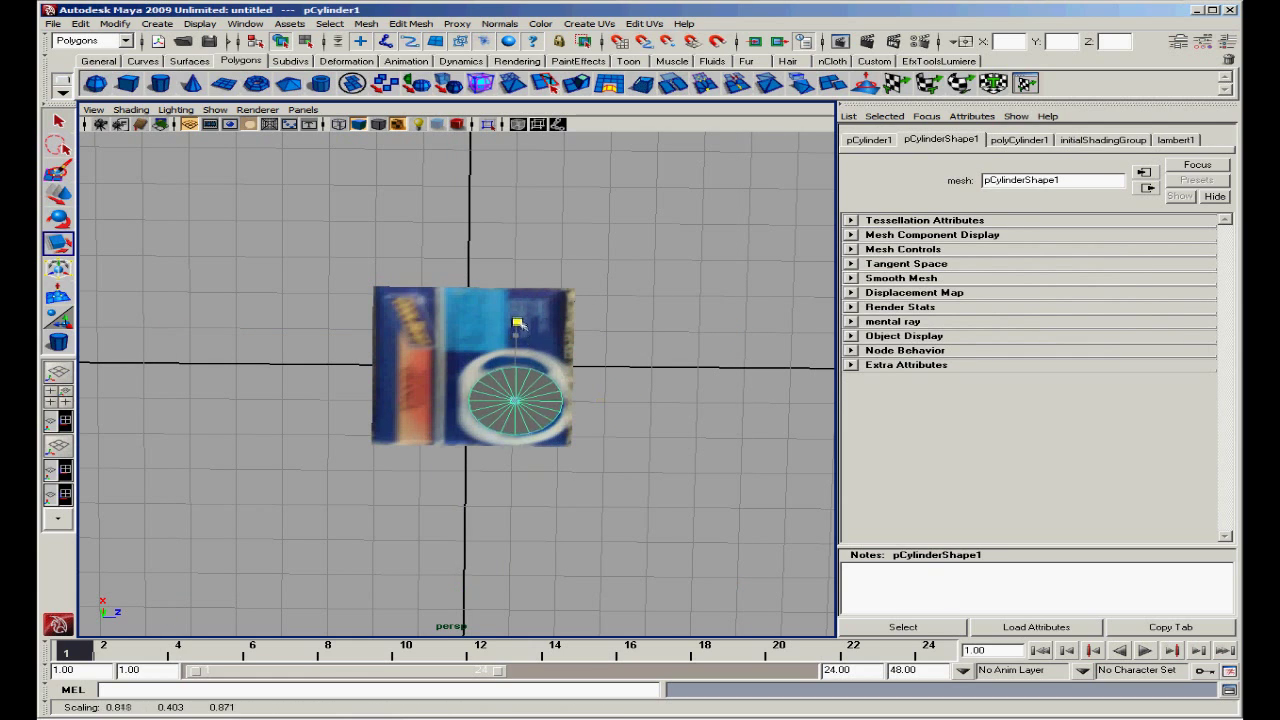
{"action": "left_click", "coordinate": [622, 330]}
- Reapply a planar projection to the top face, sized about 150.5 by 165.2 and centered around X 10.8, Y 87.8, Z -4.2
{"action": "left_click_drag", "start_coordinate": [600, 325], "coordinate": [405, 327], "text": "alt"}
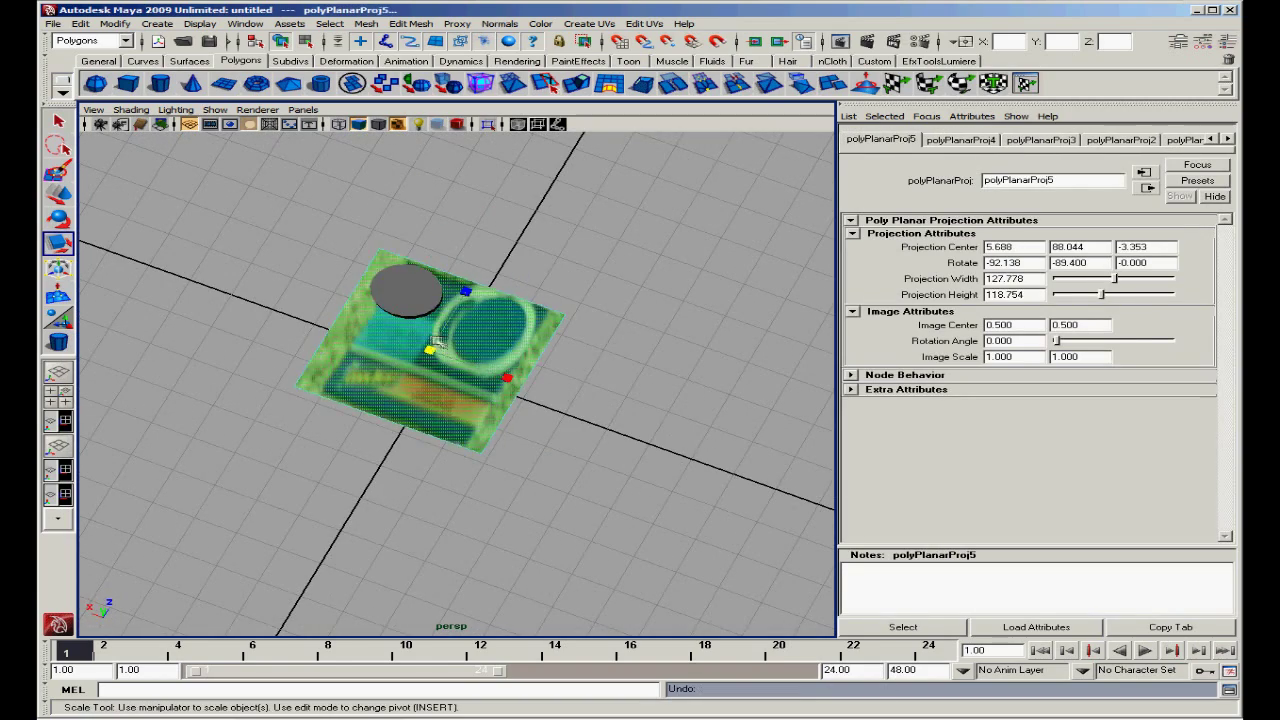
{"action": "left_click_drag", "start_coordinate": [310, 375], "coordinate": [477, 320], "text": "alt"}
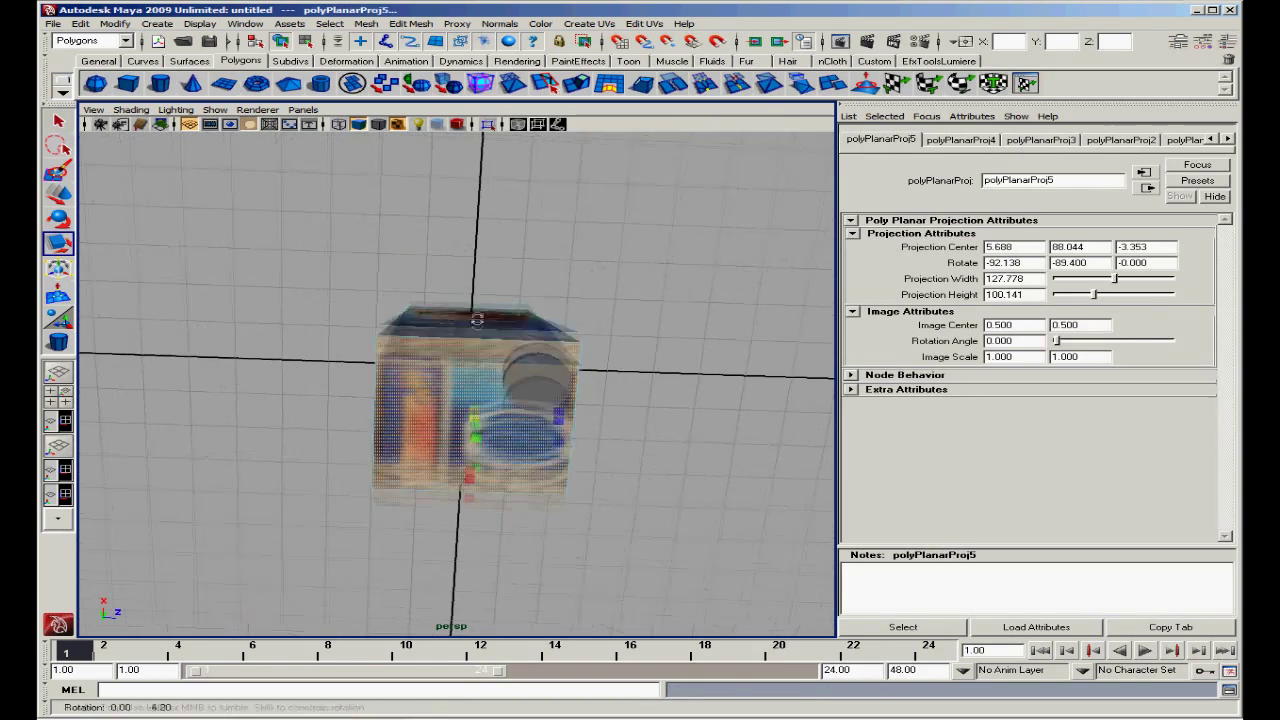
{"action": "left_click", "coordinate": [589, 23]}
{"action": "left_click", "coordinate": [660, 43]}
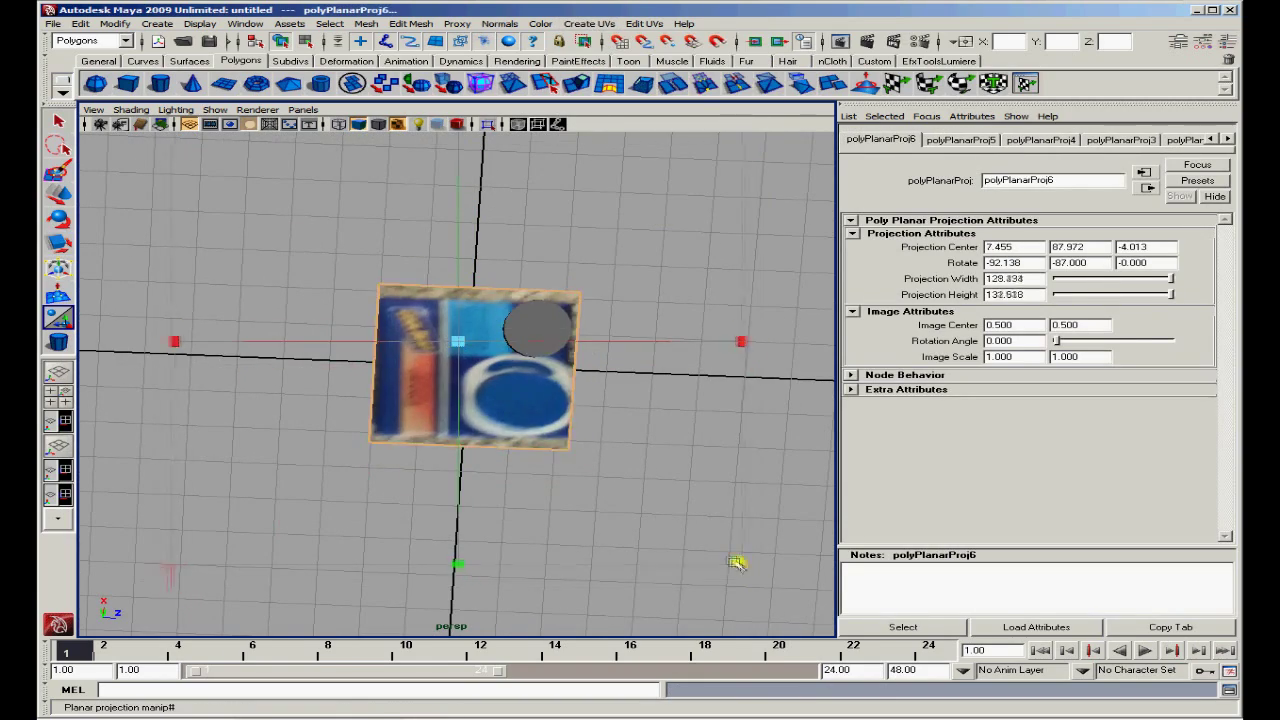
{"action": "left_click_drag", "start_coordinate": [736, 563], "coordinate": [783, 600]}
{"action": "scroll", "coordinate": [620, 450], "scroll_direction": "down", "scroll_amount": 3}
{"action": "left_click_drag", "start_coordinate": [458, 354], "coordinate": [458, 346]}
{"action": "left_click_drag", "start_coordinate": [458, 528], "coordinate": [458, 541]}
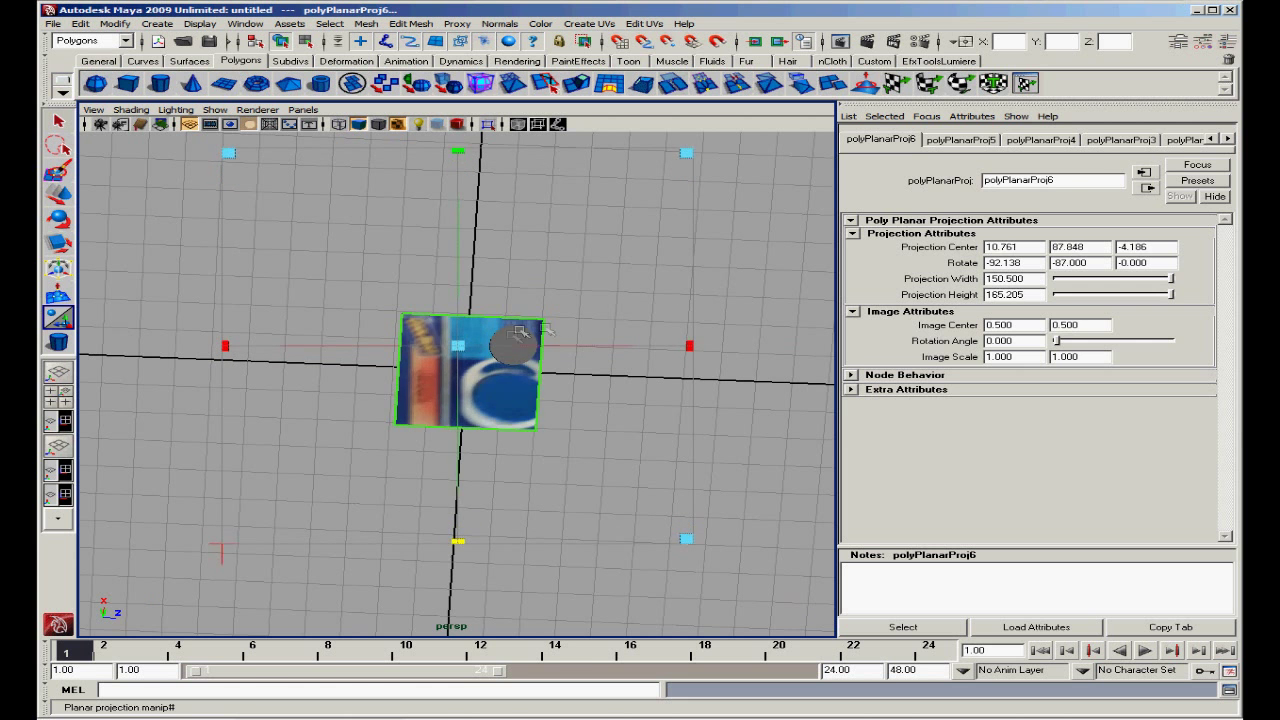
- Move the cap cylinder onto the cap pictured on the top face and scale it to match
{"action": "right_click_drag", "start_coordinate": [520, 330], "coordinate": [586, 329]}
{"action": "key", "text": "r"}
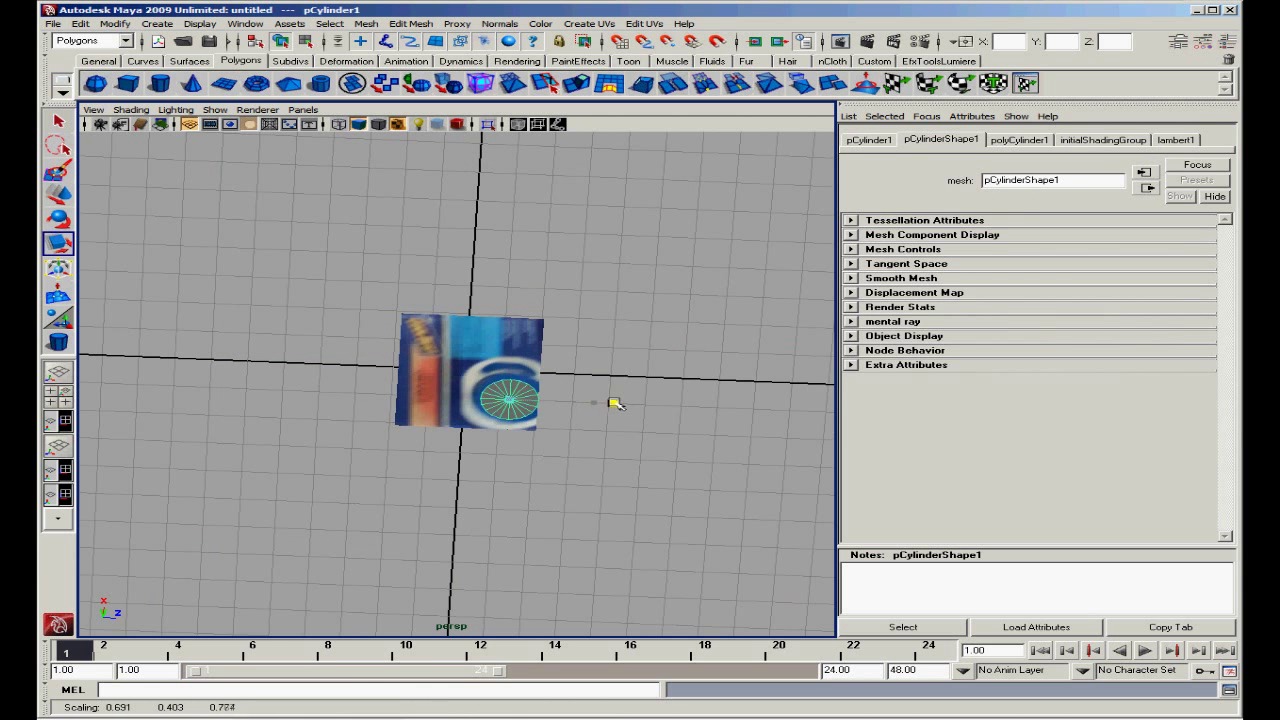
{"action": "key", "text": "r"}
{"action": "left_click_drag", "start_coordinate": [637, 402], "coordinate": [499, 372], "text": "alt"}
{"action": "key", "text": "w"}
{"action": "left_click", "coordinate": [540, 355]}
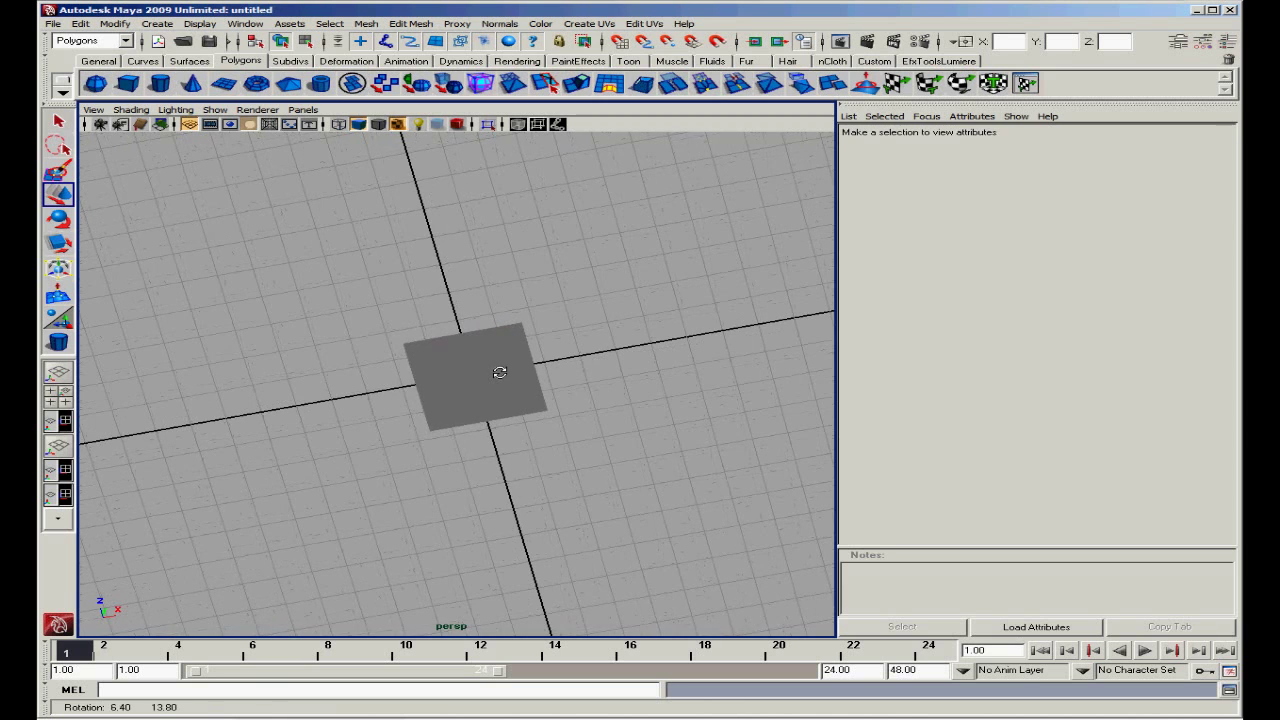
- Select the bottom face of the carton and assign a new Lambert material to it
{"action": "left_click", "coordinate": [458, 380]}
{"action": "right_click_drag", "start_coordinate": [462, 377], "coordinate": [490, 414]}
{"action": "left_click", "coordinate": [474, 376]}
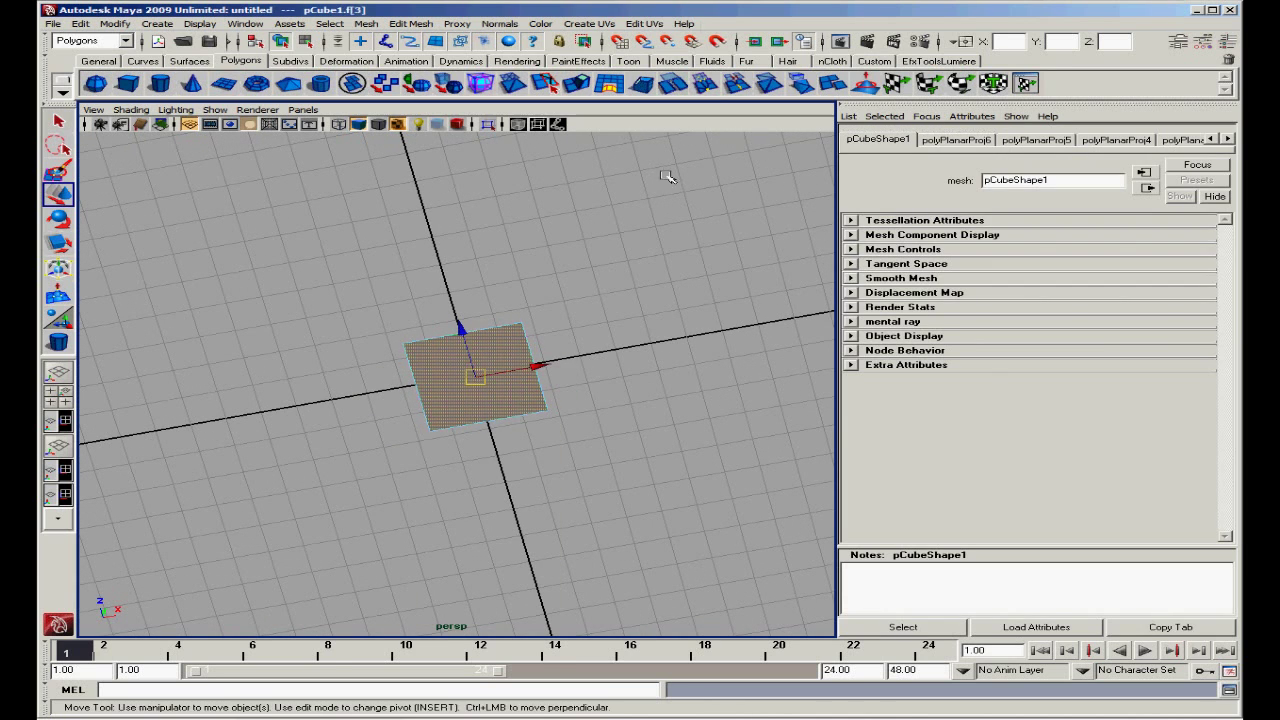
{"action": "left_click", "coordinate": [592, 24]}
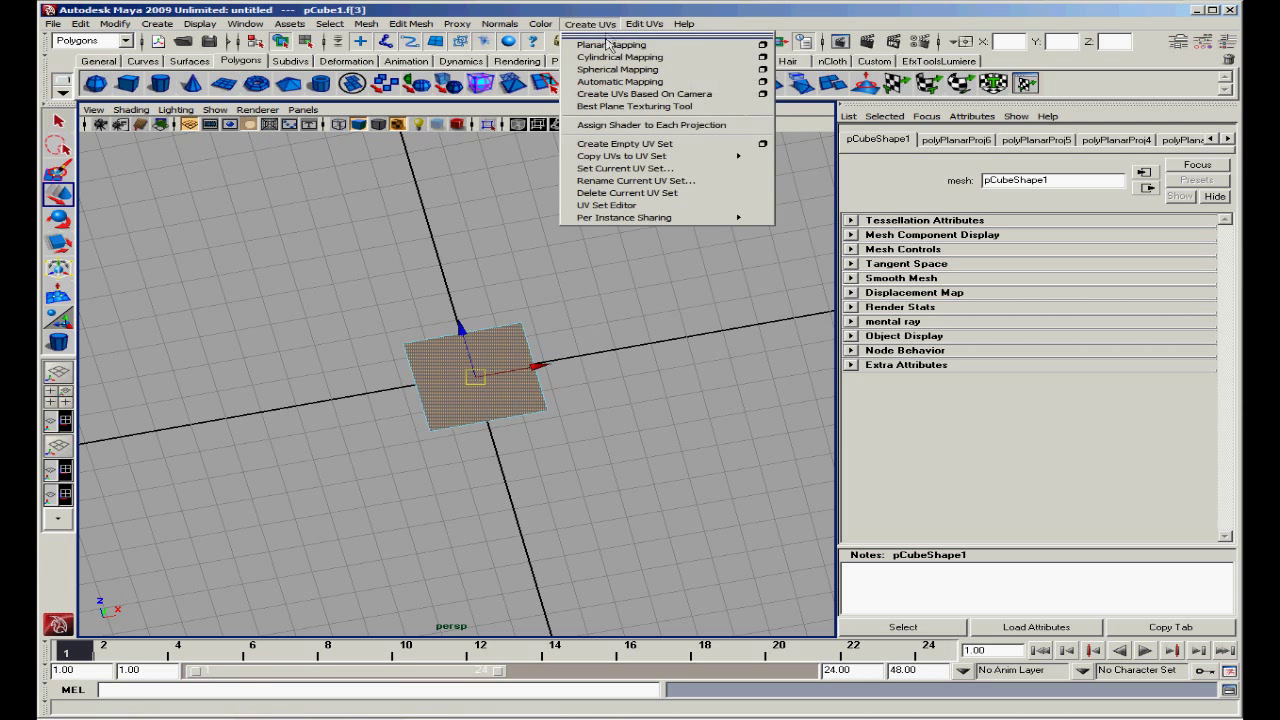
{"action": "left_click", "coordinate": [606, 47]}
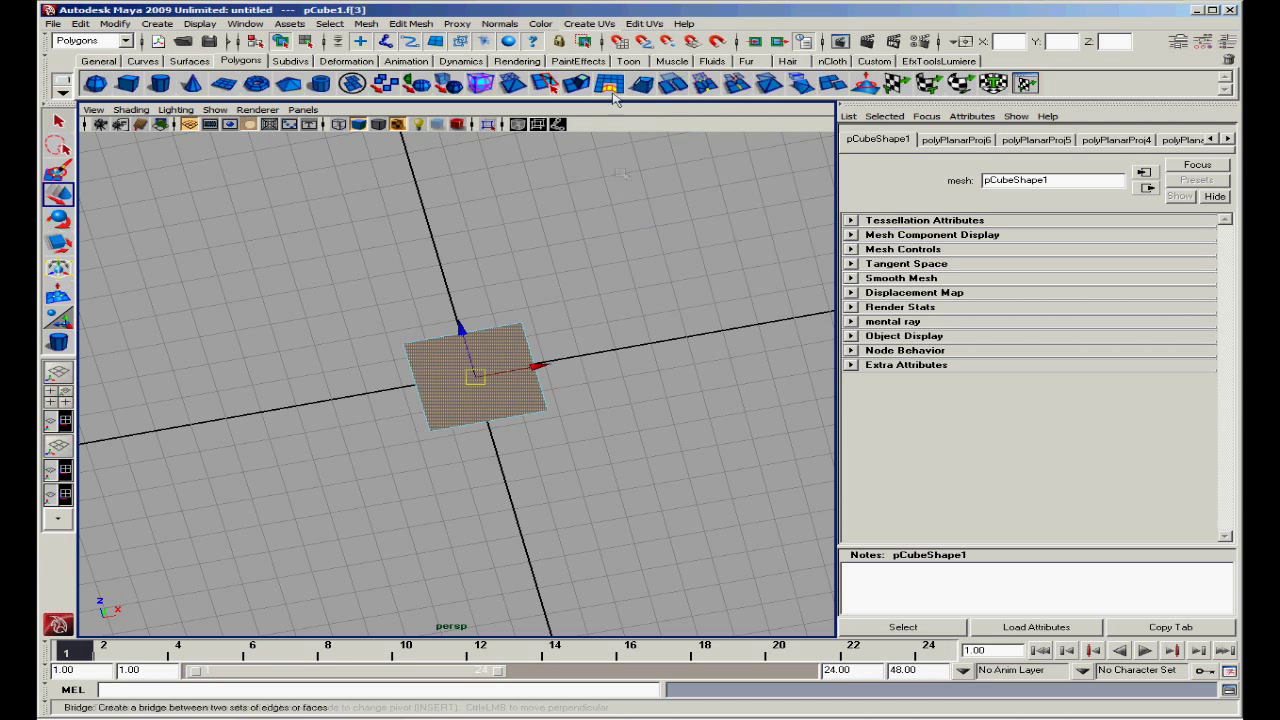
{"action": "right_click_drag", "start_coordinate": [458, 368], "coordinate": [600, 522]}
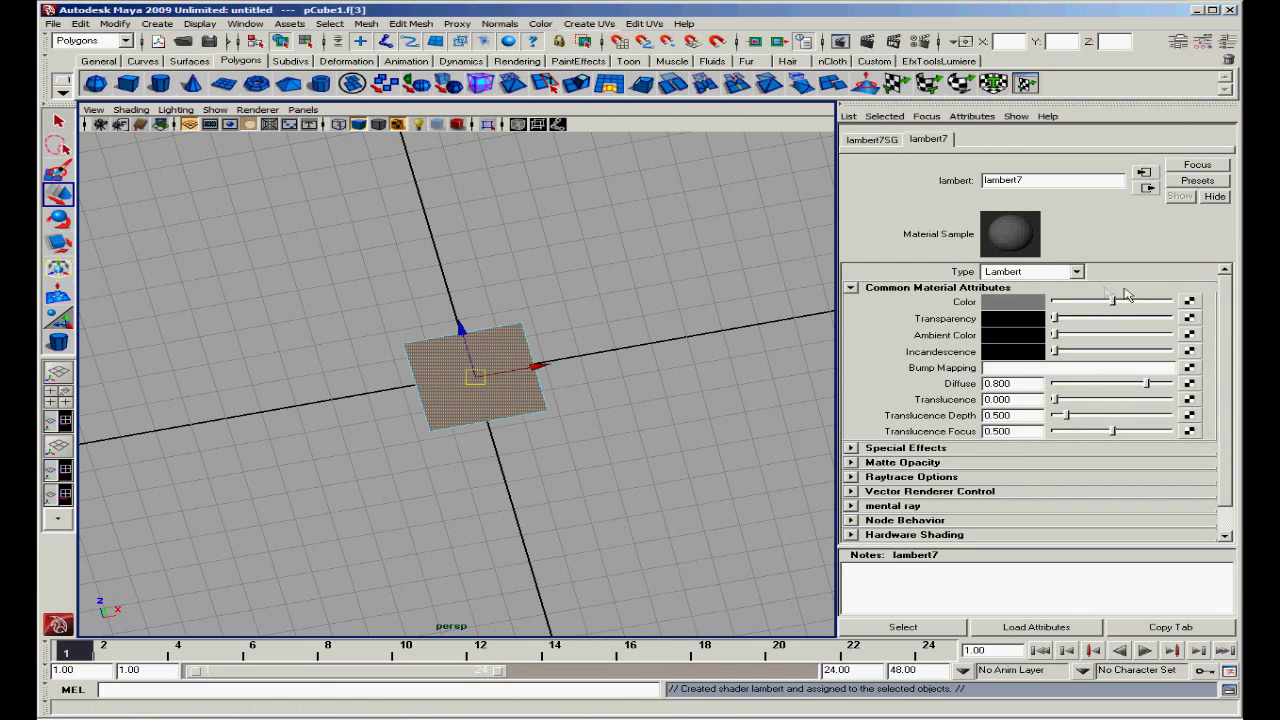
- Connect a file texture to the bottom material's color and load the image "lower"
{"action": "left_click", "coordinate": [1188, 302]}
{"action": "left_click", "coordinate": [597, 410]}
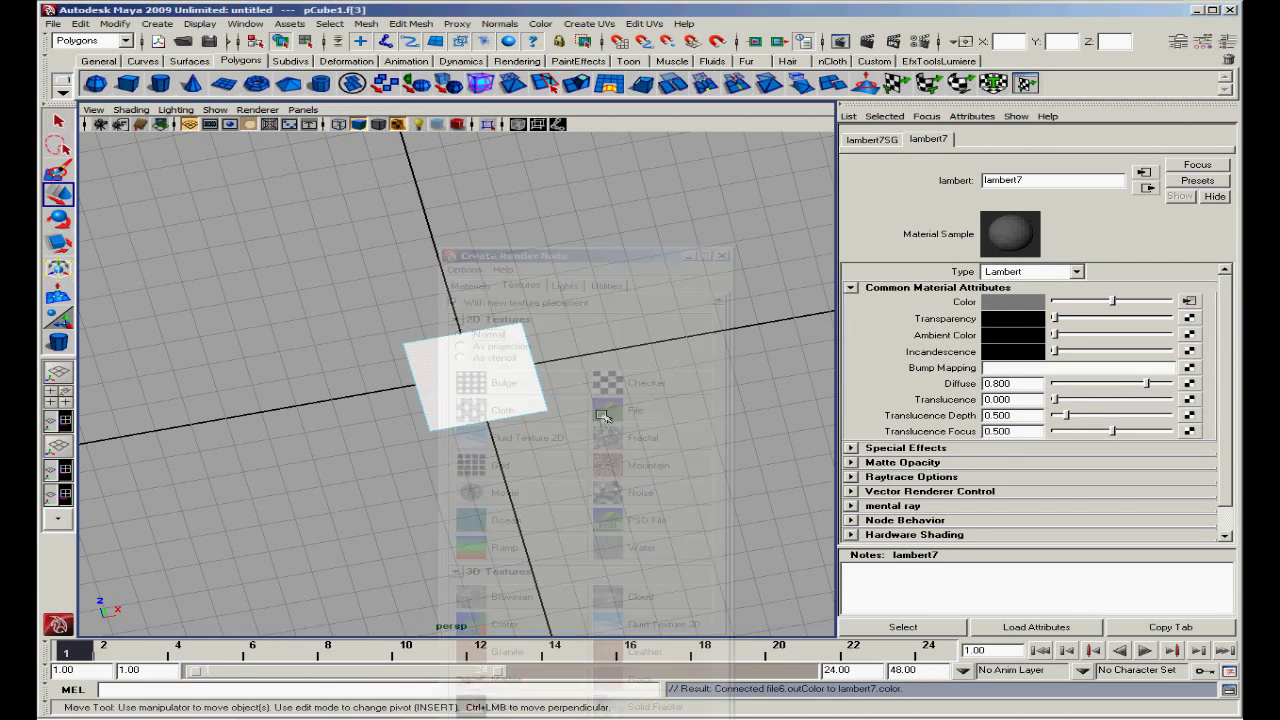
{"action": "left_click", "coordinate": [1190, 338]}
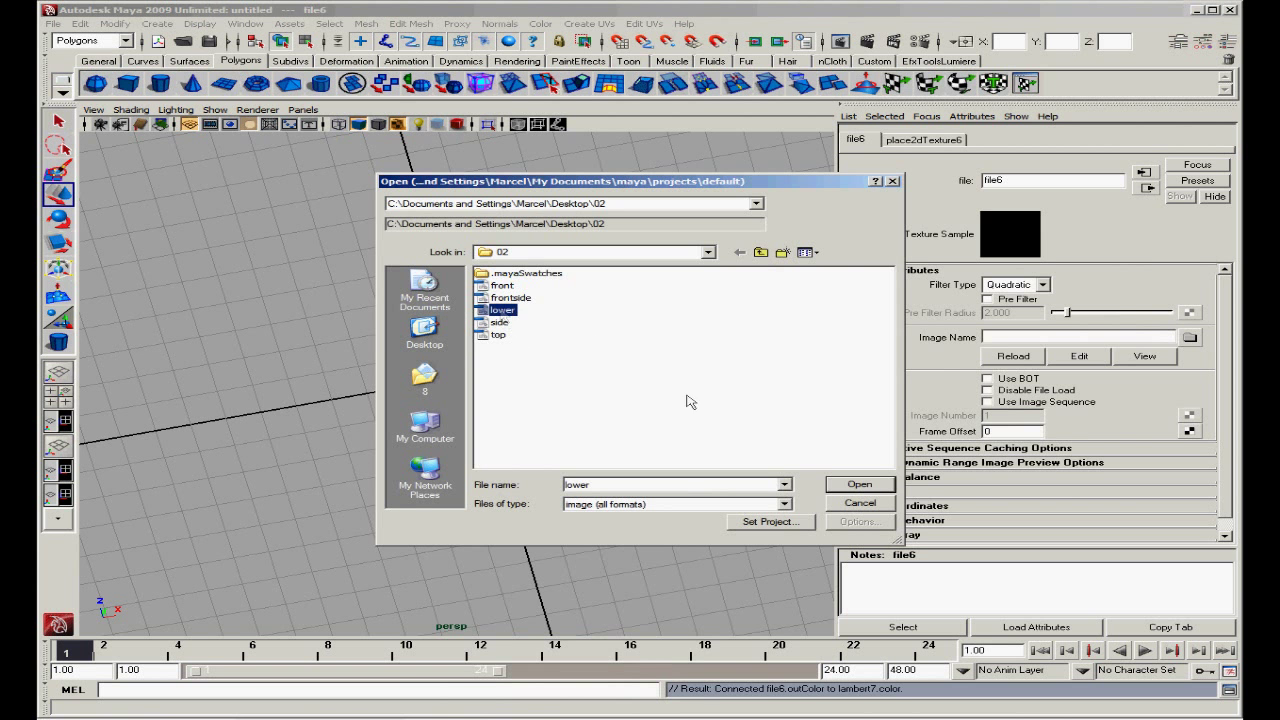
{"action": "left_click", "coordinate": [845, 483]}
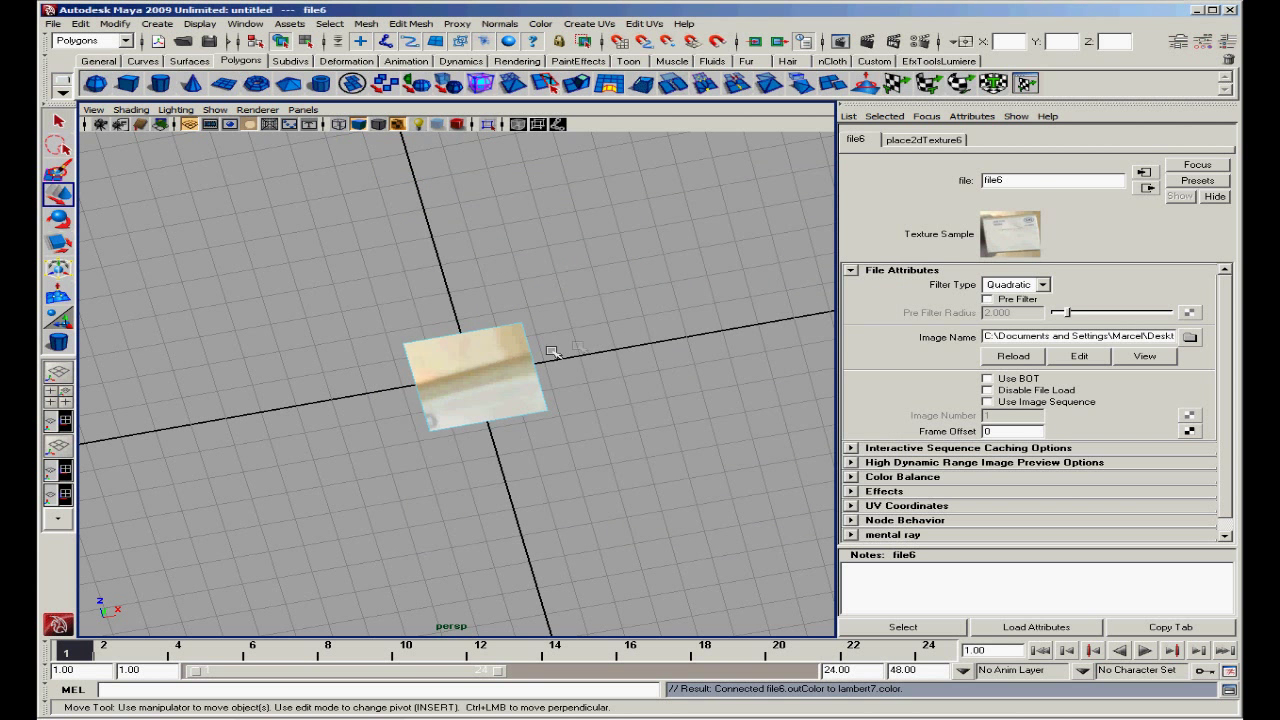
- Try a planar projection on the bottom face sized about 57.2 by 60.5 and shifted slightly off center, and undo it
{"action": "left_click", "coordinate": [495, 372]}
{"action": "left_click", "coordinate": [589, 23]}
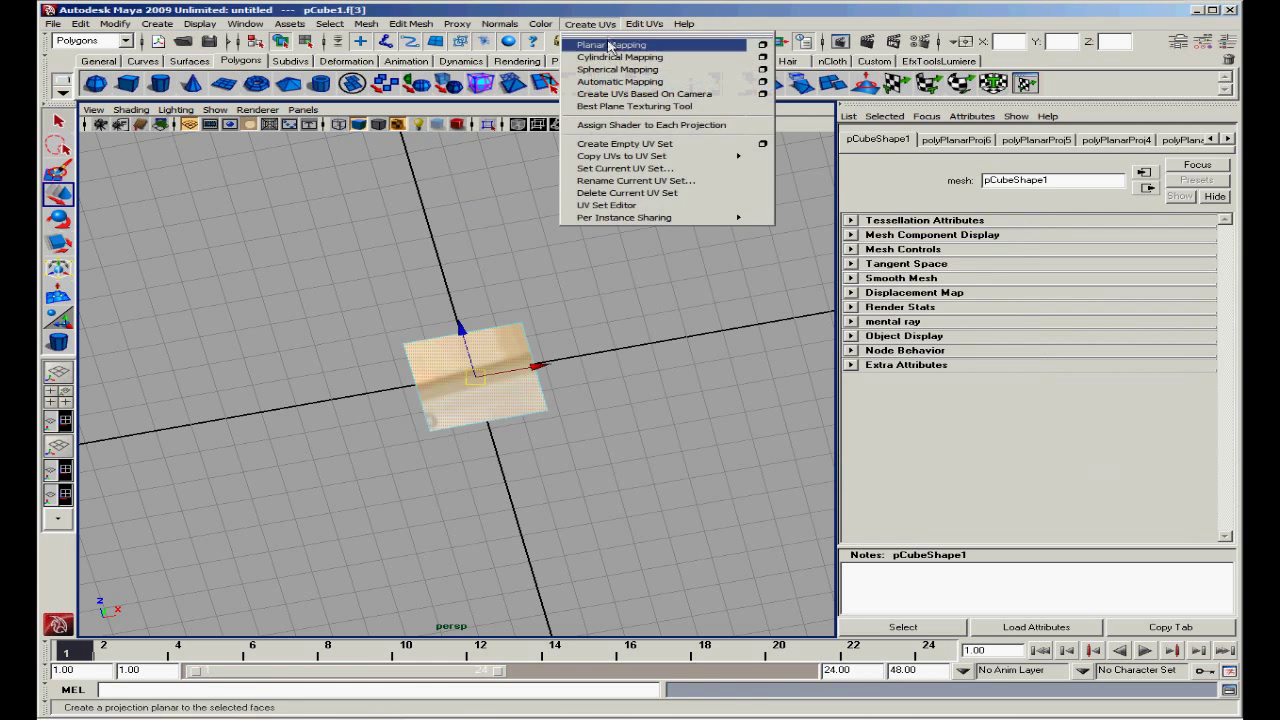
{"action": "left_click", "coordinate": [610, 44]}
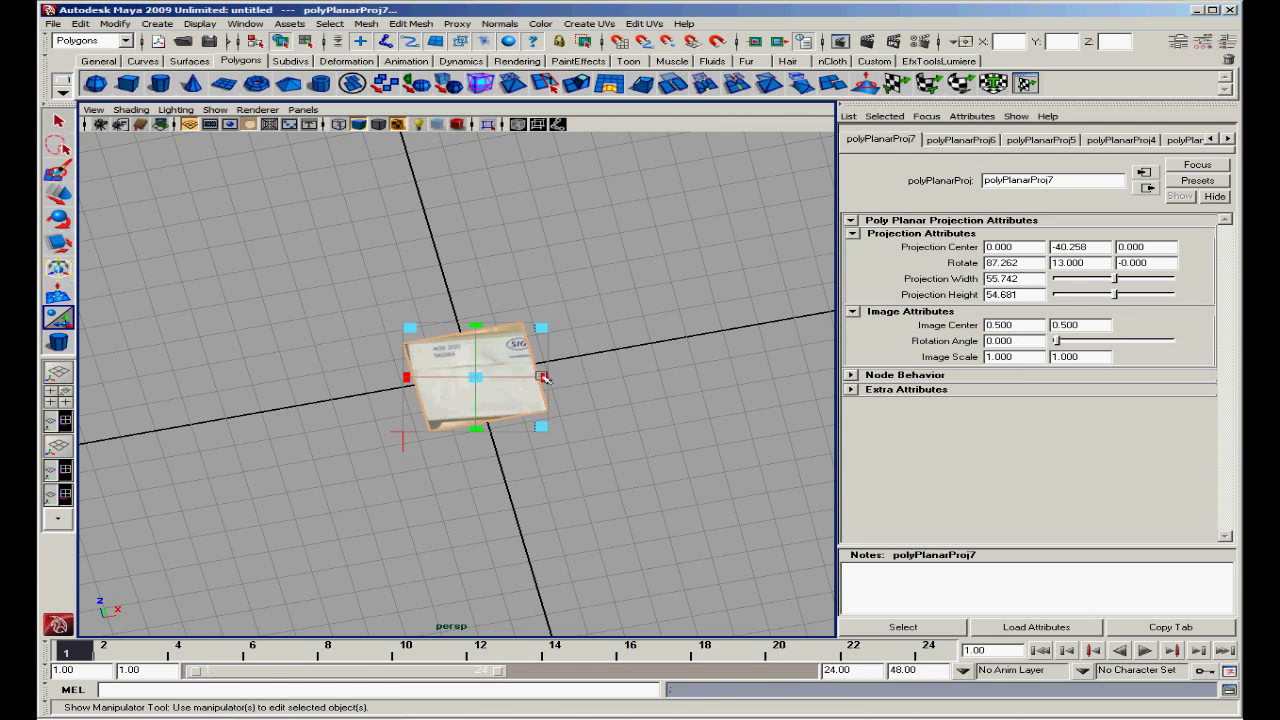
{"action": "left_click_drag", "start_coordinate": [543, 376], "coordinate": [545, 376]}
{"action": "left_click_drag", "start_coordinate": [475, 331], "coordinate": [465, 320]}
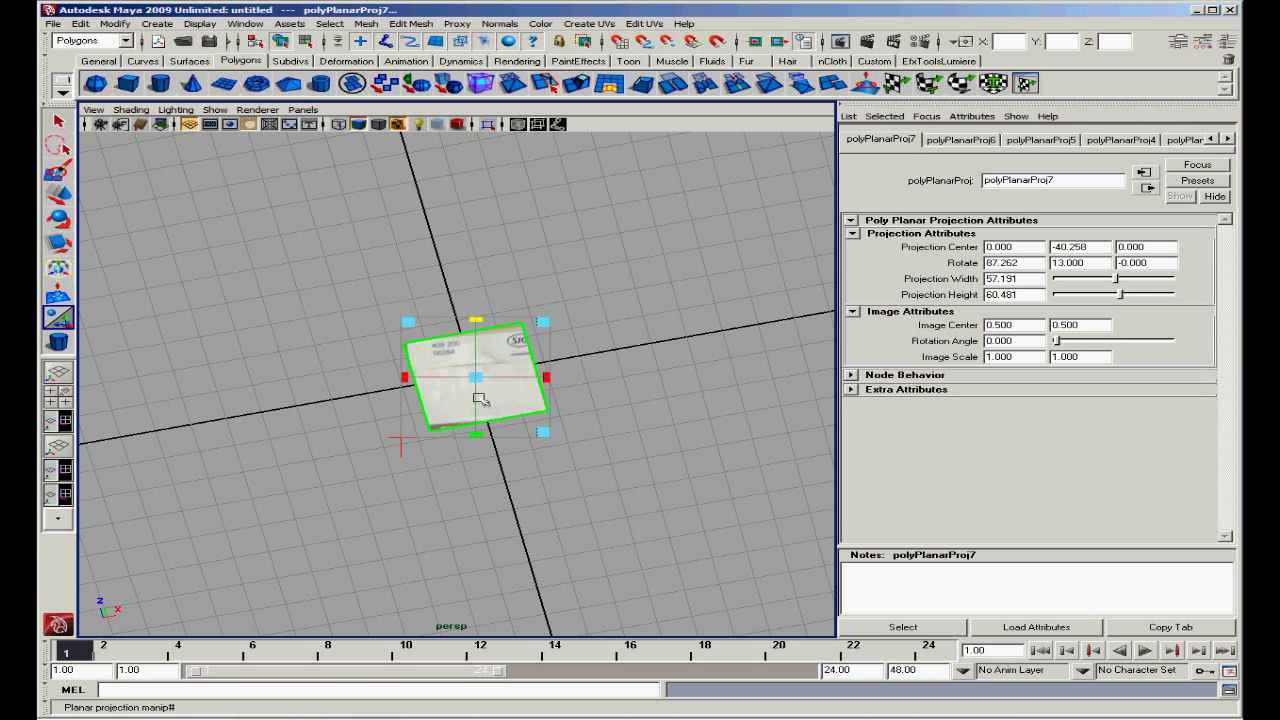
{"action": "left_click_drag", "start_coordinate": [476, 384], "coordinate": [469, 375]}
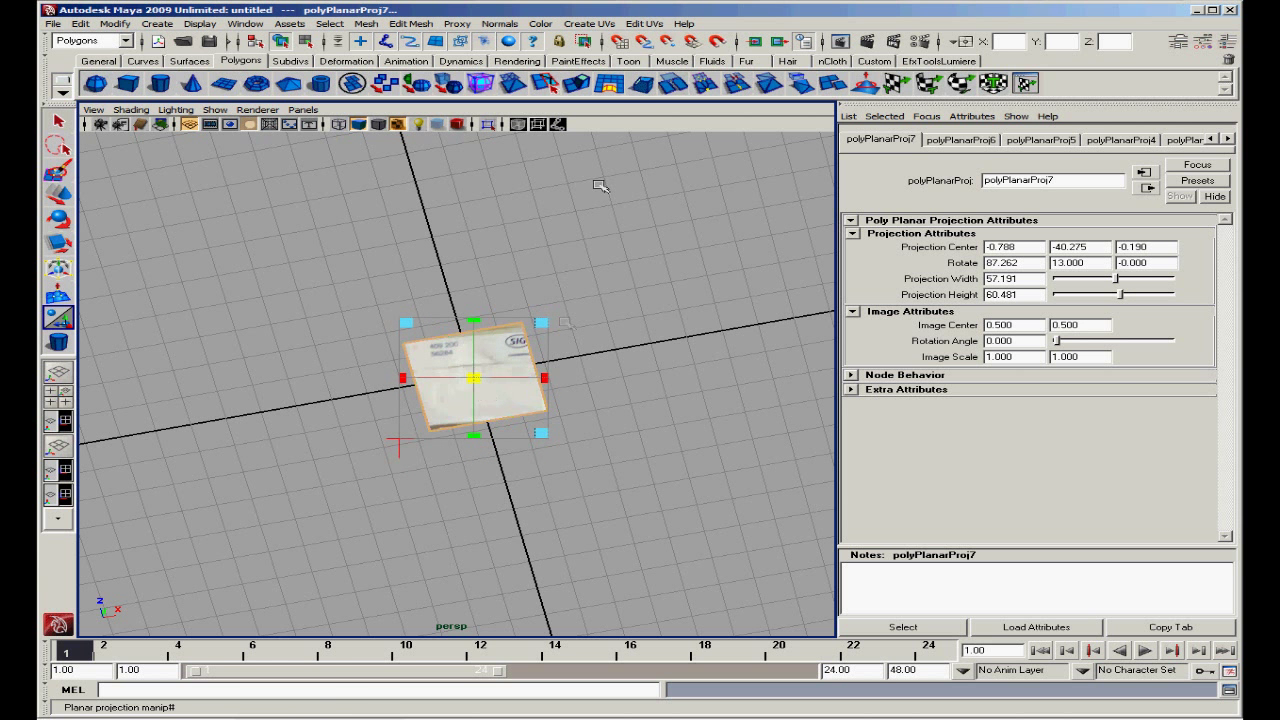
{"action": "key", "text": "ctrl+z"}
{"action": "key", "text": "ctrl+z"}
{"action": "key", "text": "ctrl+z"}
{"action": "key", "text": "ctrl+z"}
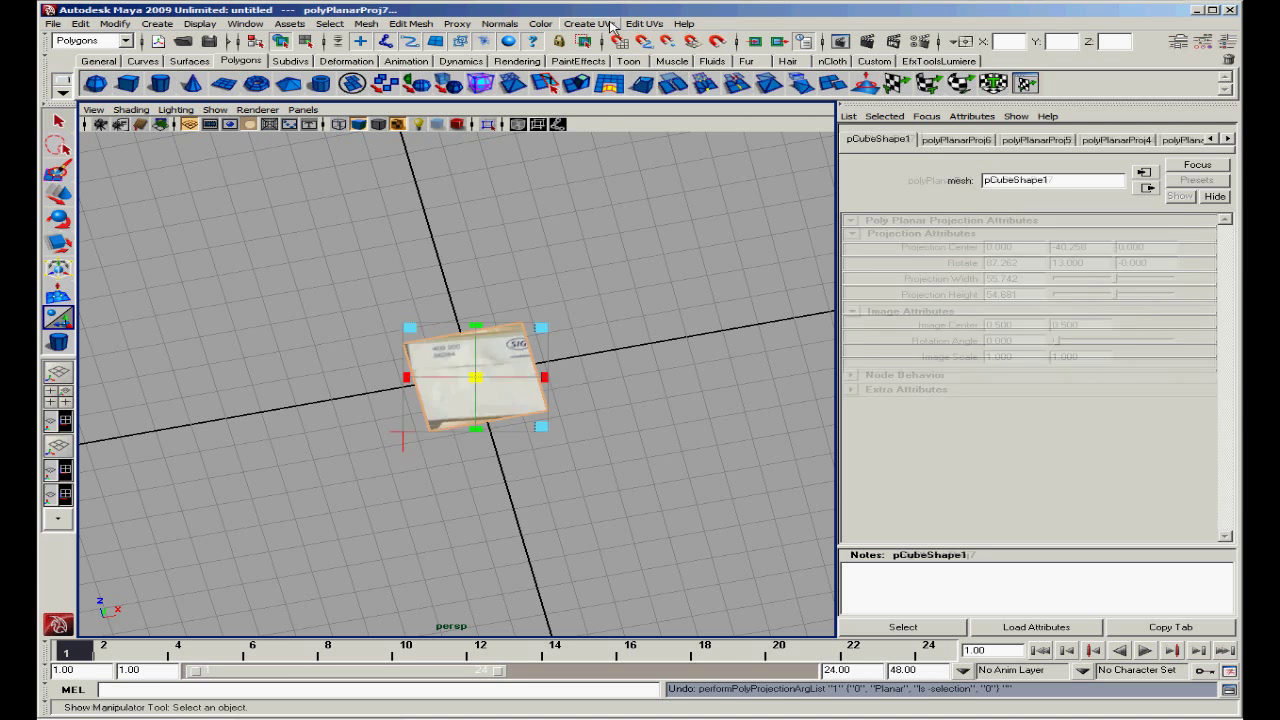
- Try a cylindrical projection on the bottom face and undo it
{"action": "left_click", "coordinate": [589, 23]}
{"action": "left_click", "coordinate": [605, 57]}
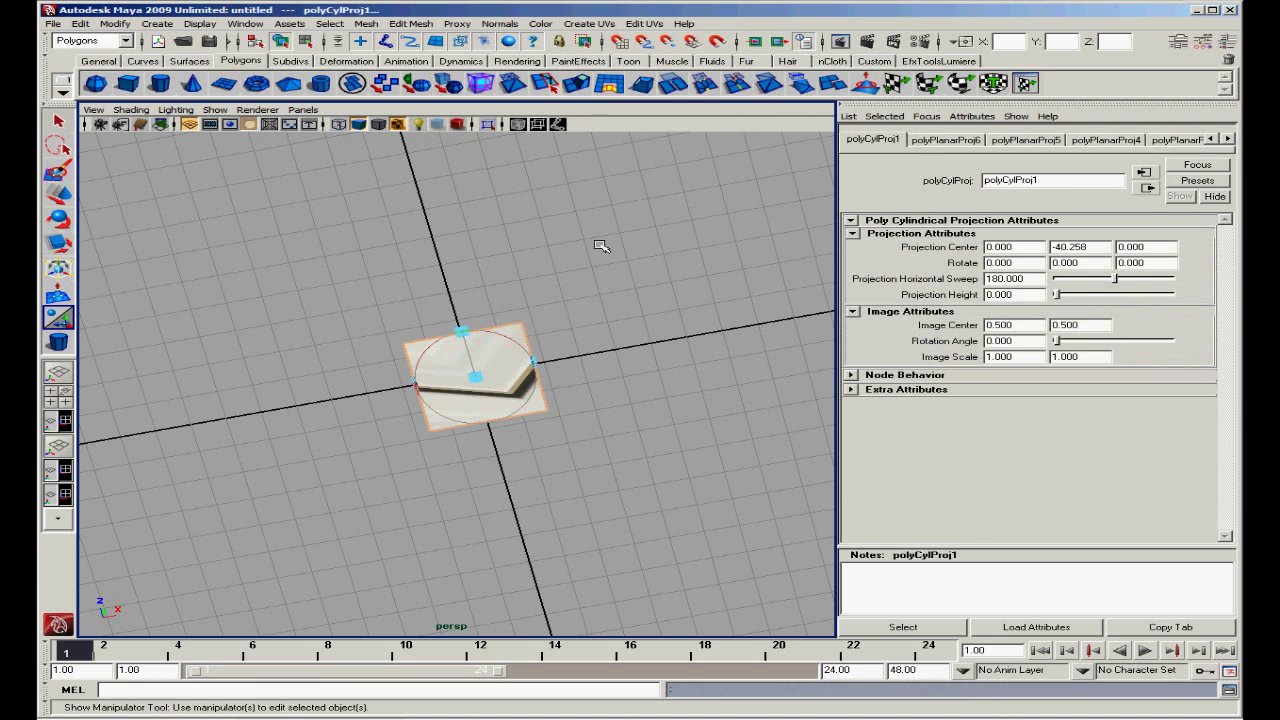
{"action": "left_click", "coordinate": [478, 377]}
{"action": "key", "text": "ctrl+z"}
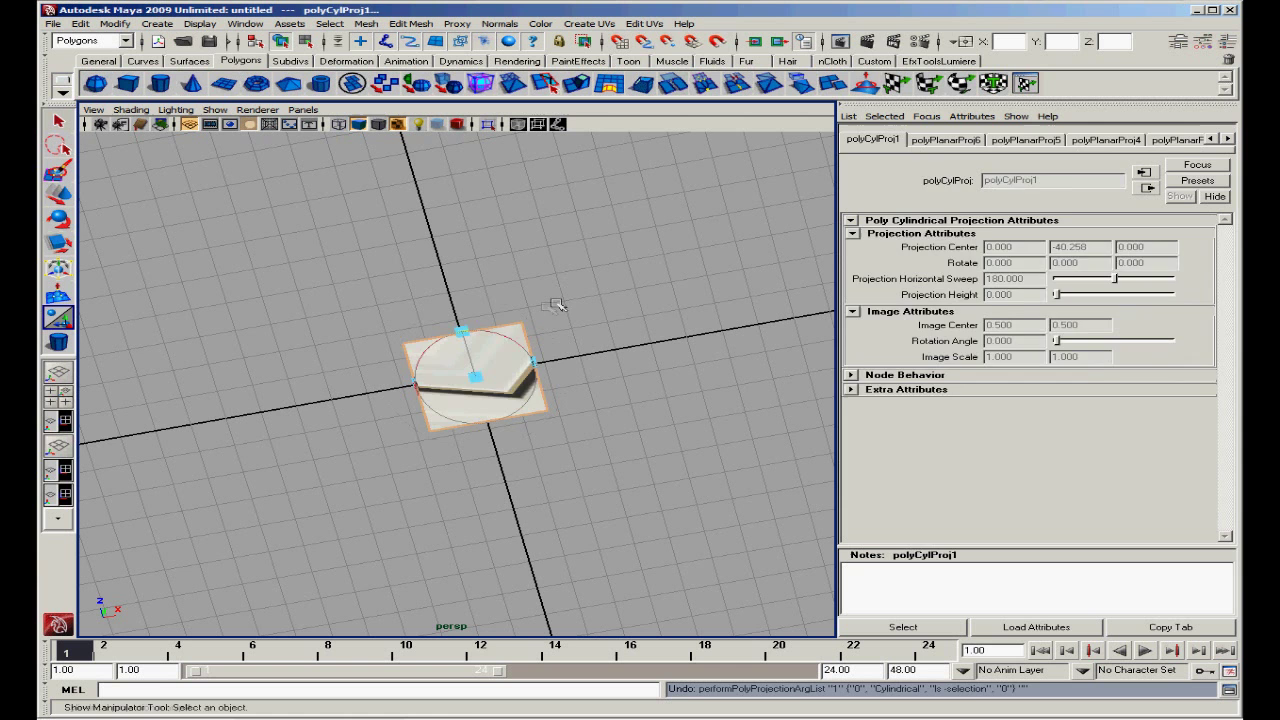
- Apply a planar projection to the bottom face
{"action": "left_click", "coordinate": [607, 25]}
{"action": "left_click", "coordinate": [605, 40]}
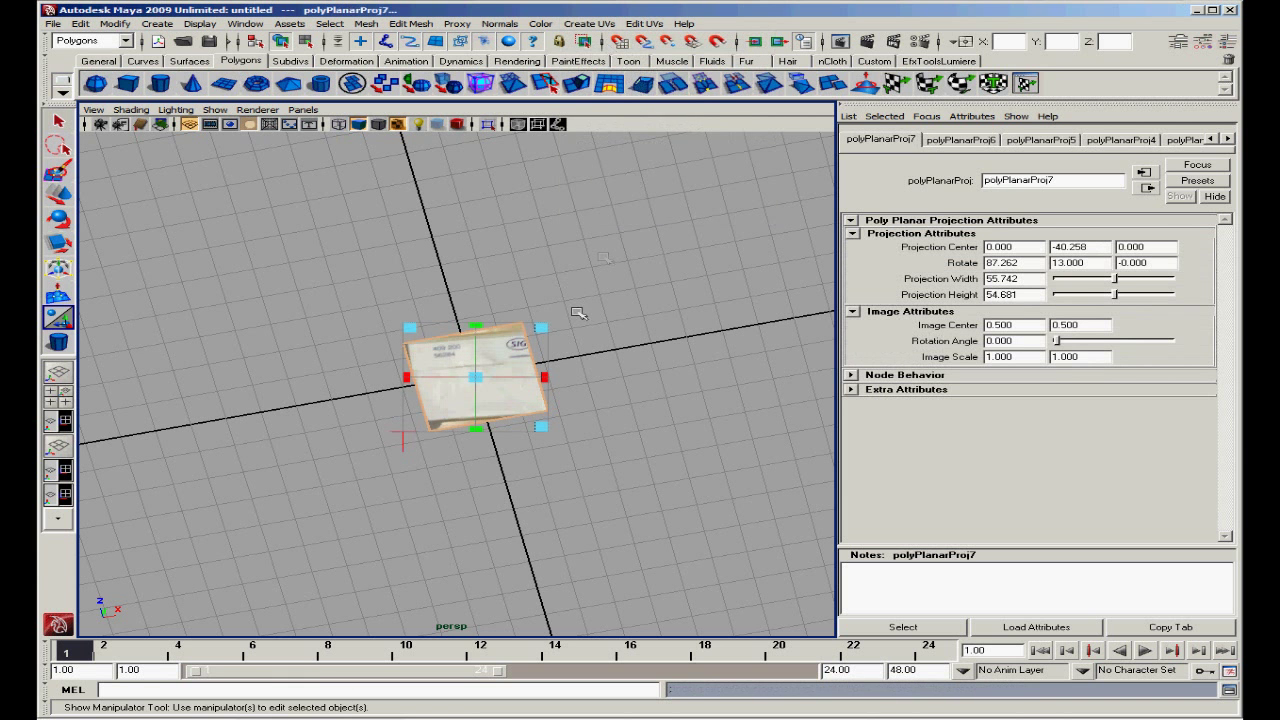
- Scale the bottom face's planar projection to about 59 by 62.7 and rotate it to about 84.4, 5.4, 0.8 degrees
{"action": "left_click_drag", "start_coordinate": [538, 334], "coordinate": [540, 322]}
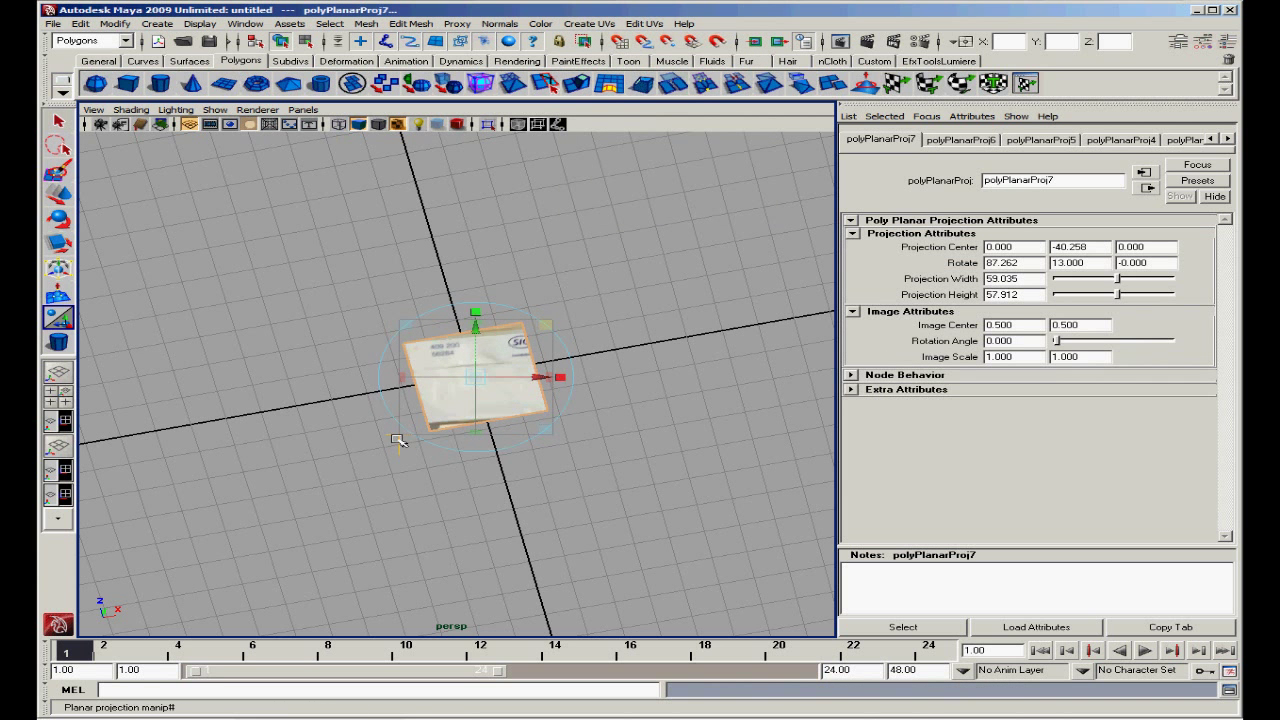
{"action": "left_click_drag", "start_coordinate": [406, 430], "coordinate": [409, 403]}
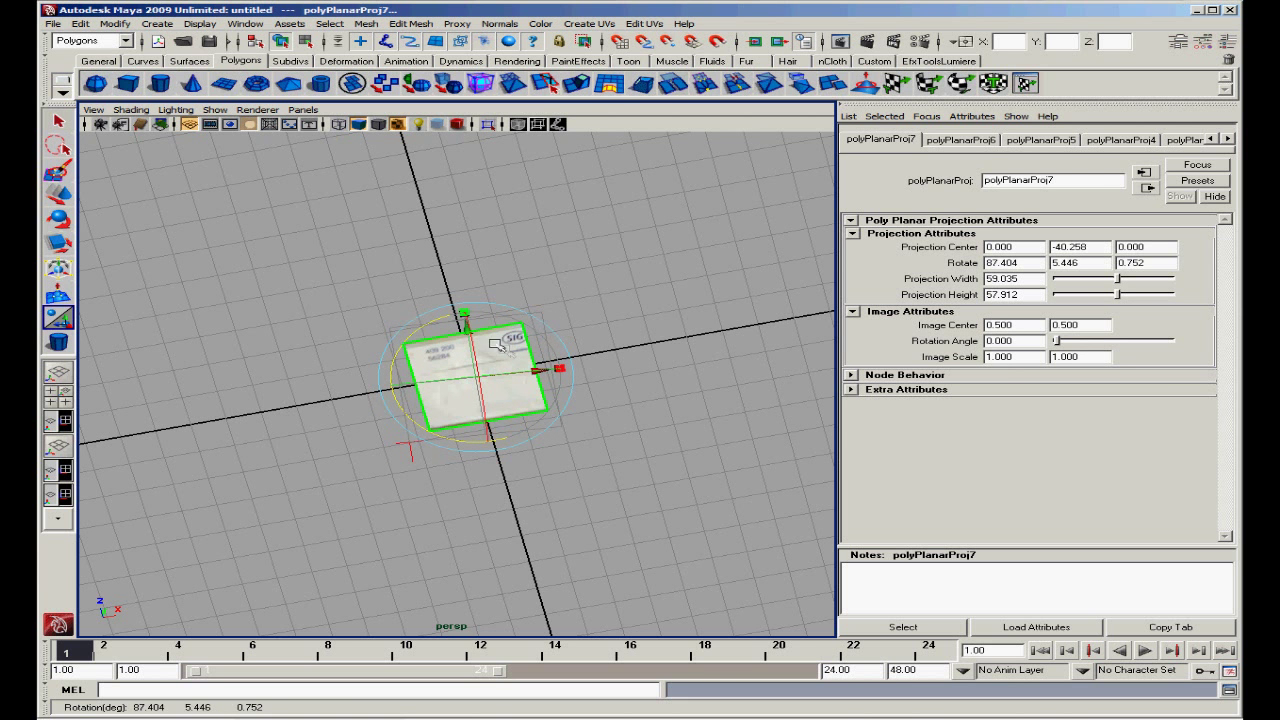
{"action": "left_click_drag", "start_coordinate": [467, 316], "coordinate": [465, 306]}
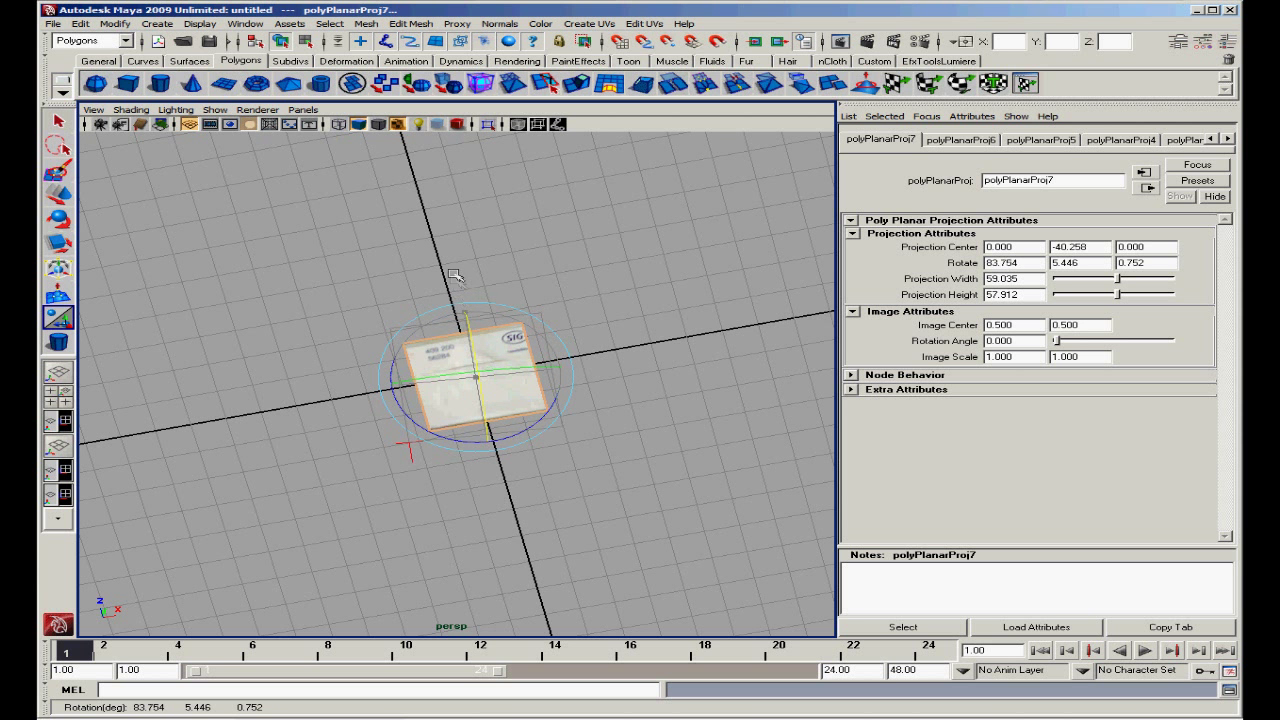
{"action": "left_click", "coordinate": [407, 448]}
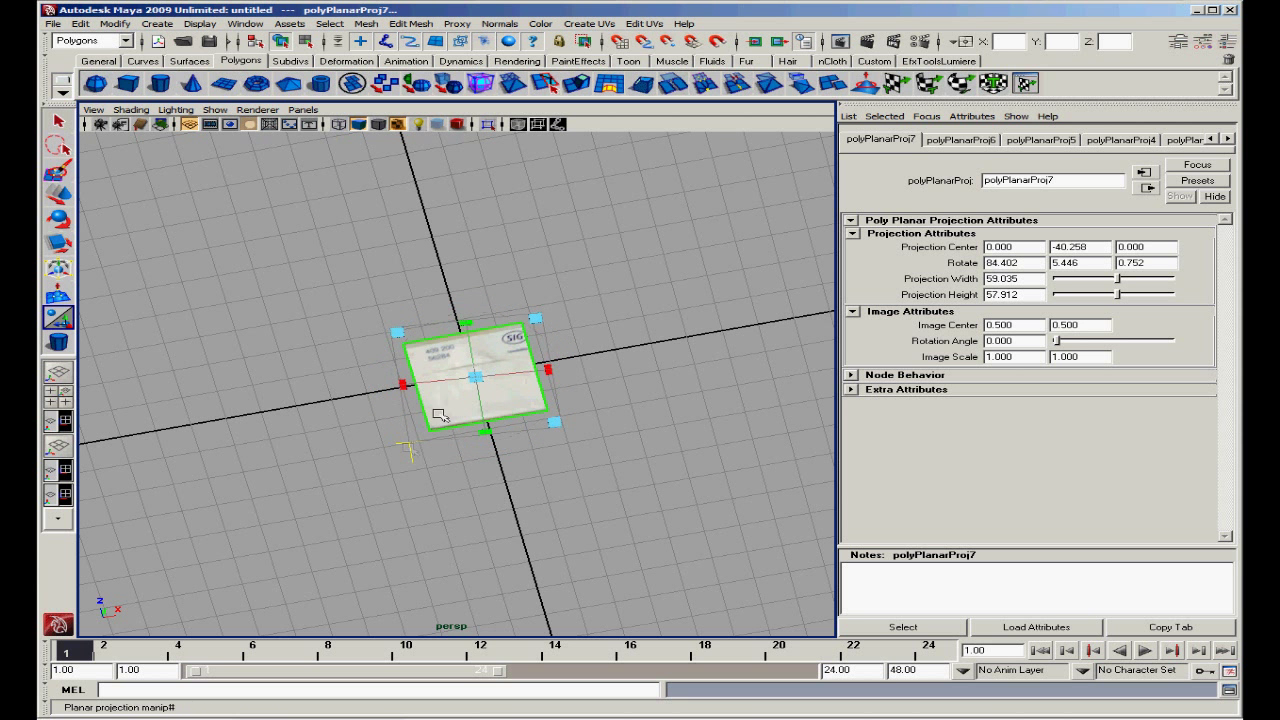
{"action": "left_click_drag", "start_coordinate": [462, 323], "coordinate": [466, 319]}
{"action": "left_click", "coordinate": [646, 323]}
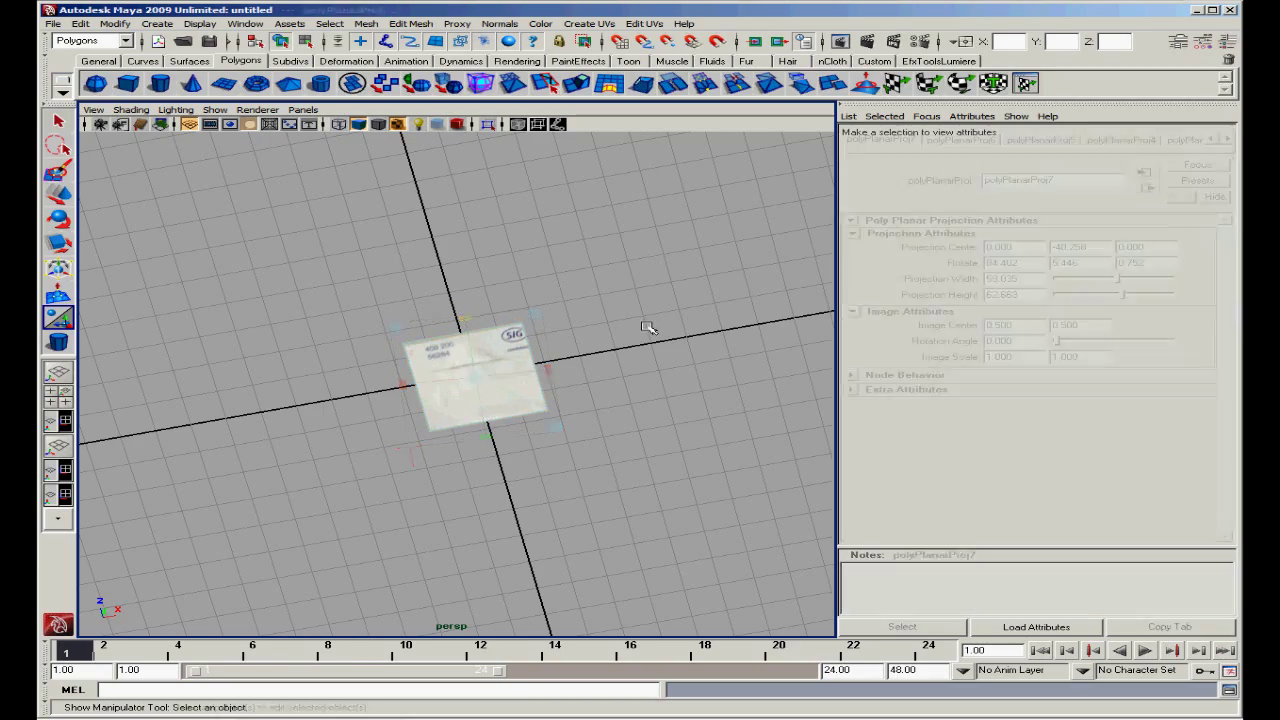
- Render the perspective view of the whole carton from above and close the render
{"action": "left_click_drag", "start_coordinate": [649, 349], "coordinate": [611, 437], "text": "alt"}
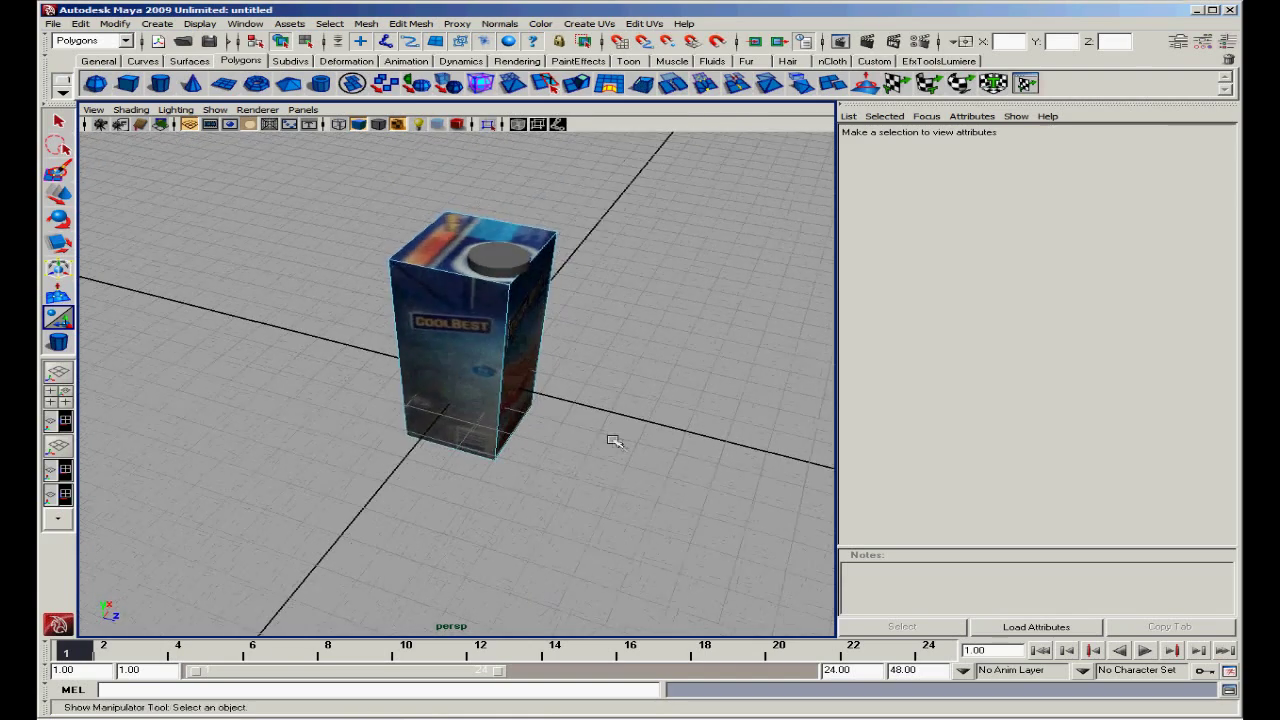
{"action": "left_click", "coordinate": [866, 44]}
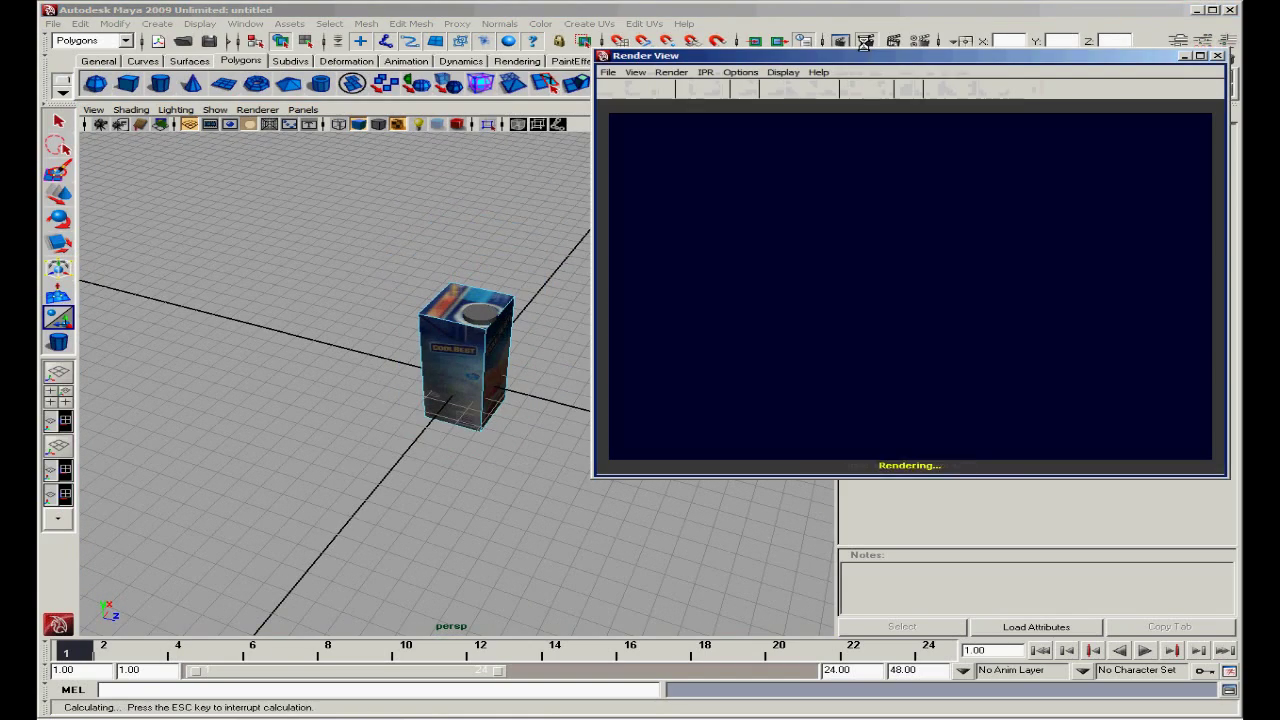
{"action": "left_click", "coordinate": [1218, 56]}
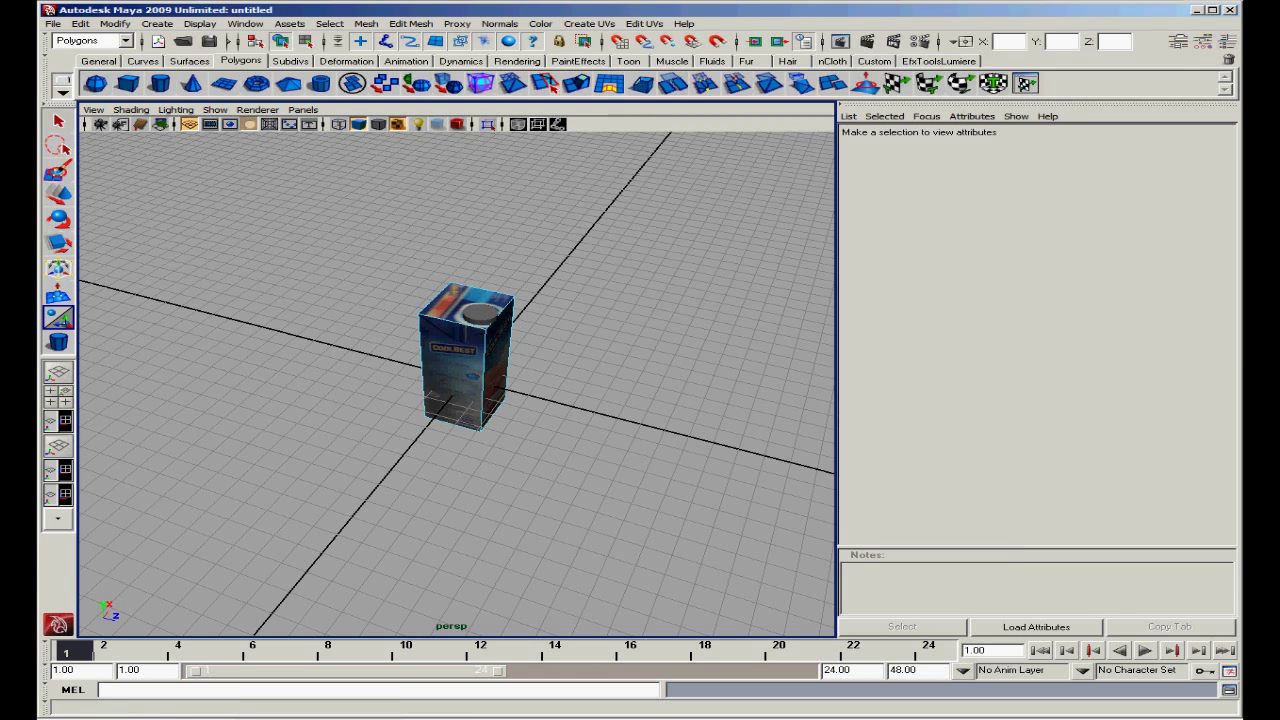
- Switch to GIMP, close front.tga without saving, and create a new 128 by 128 pixel image
{"action": "key", "text": "alt+Tab"}
{"action": "left_click", "coordinate": [1010, 140]}
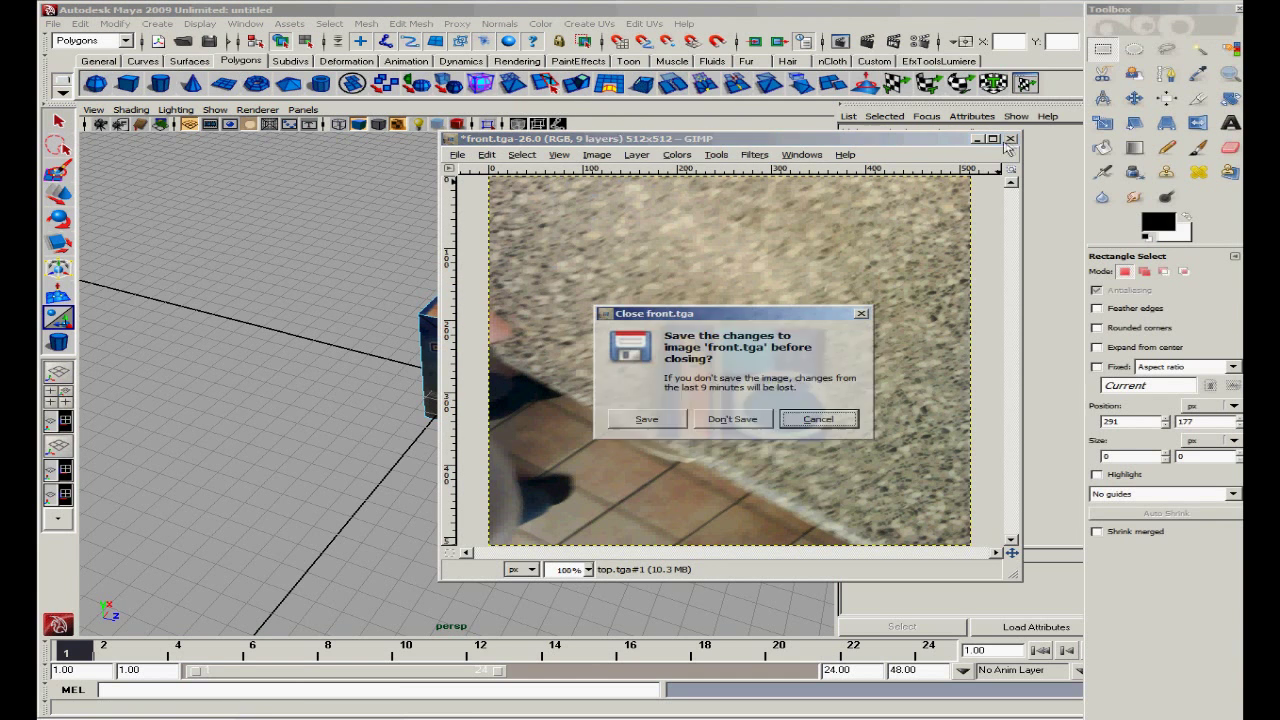
{"action": "left_click", "coordinate": [735, 418]}
{"action": "key", "text": "alt+f"}
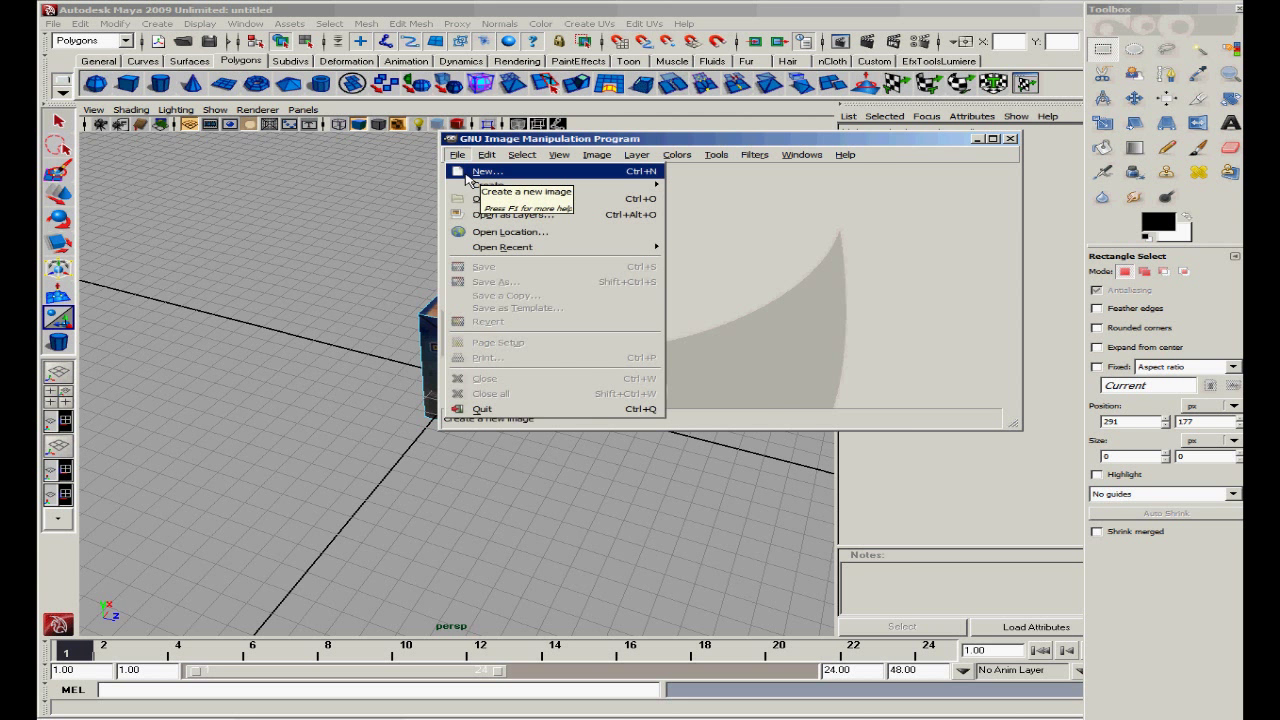
{"action": "left_click", "coordinate": [468, 174]}
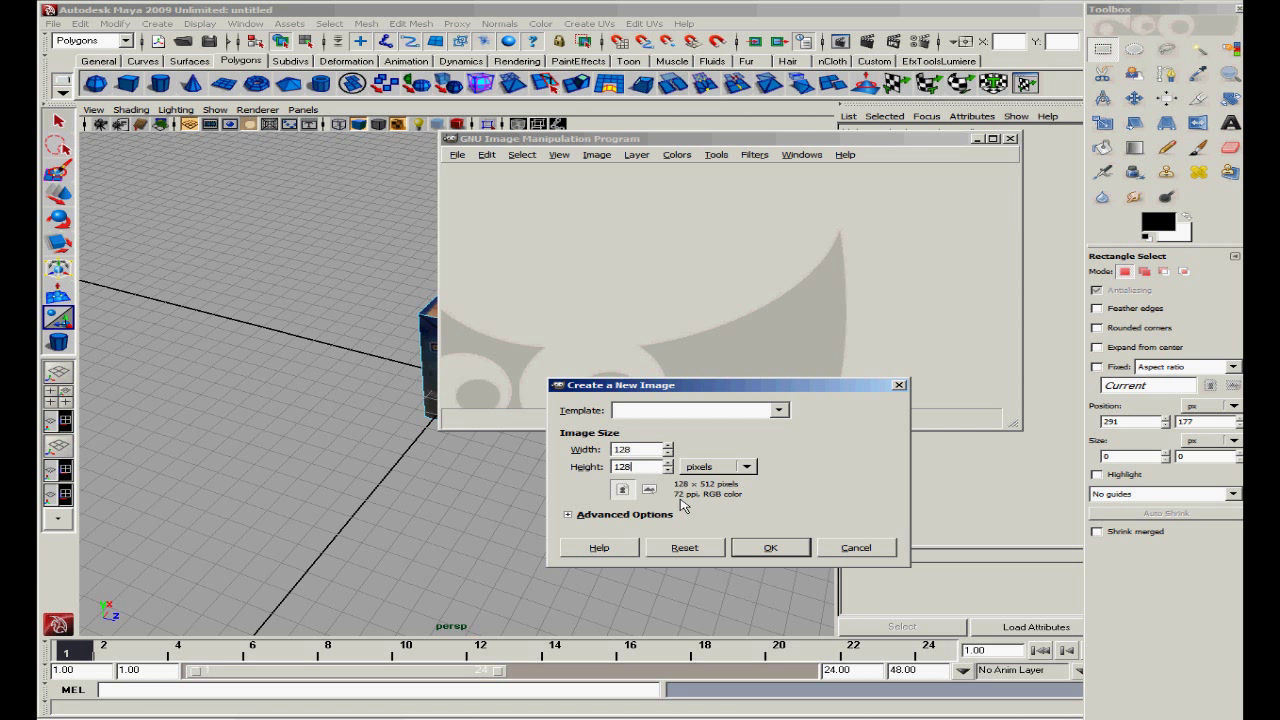
{"action": "left_click", "coordinate": [766, 551]}
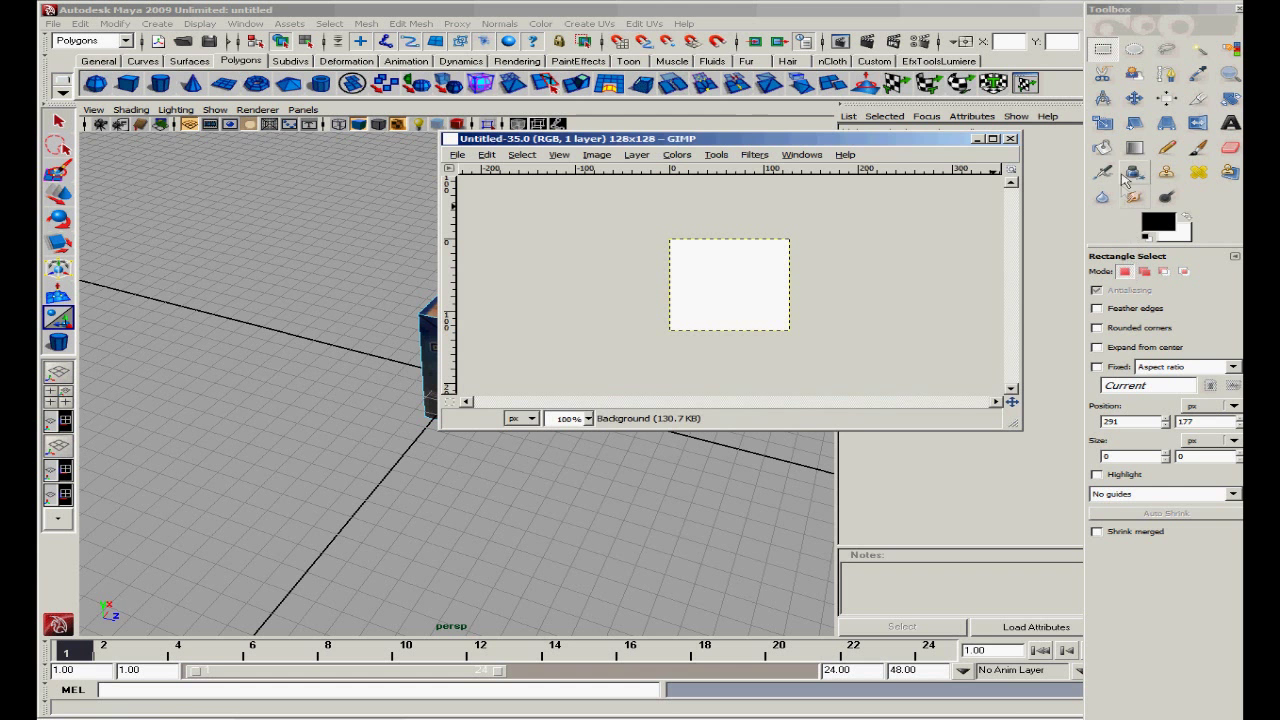
- Bucket fill the new image with the dark blue foreground color 141493
{"action": "left_click", "coordinate": [1102, 147]}
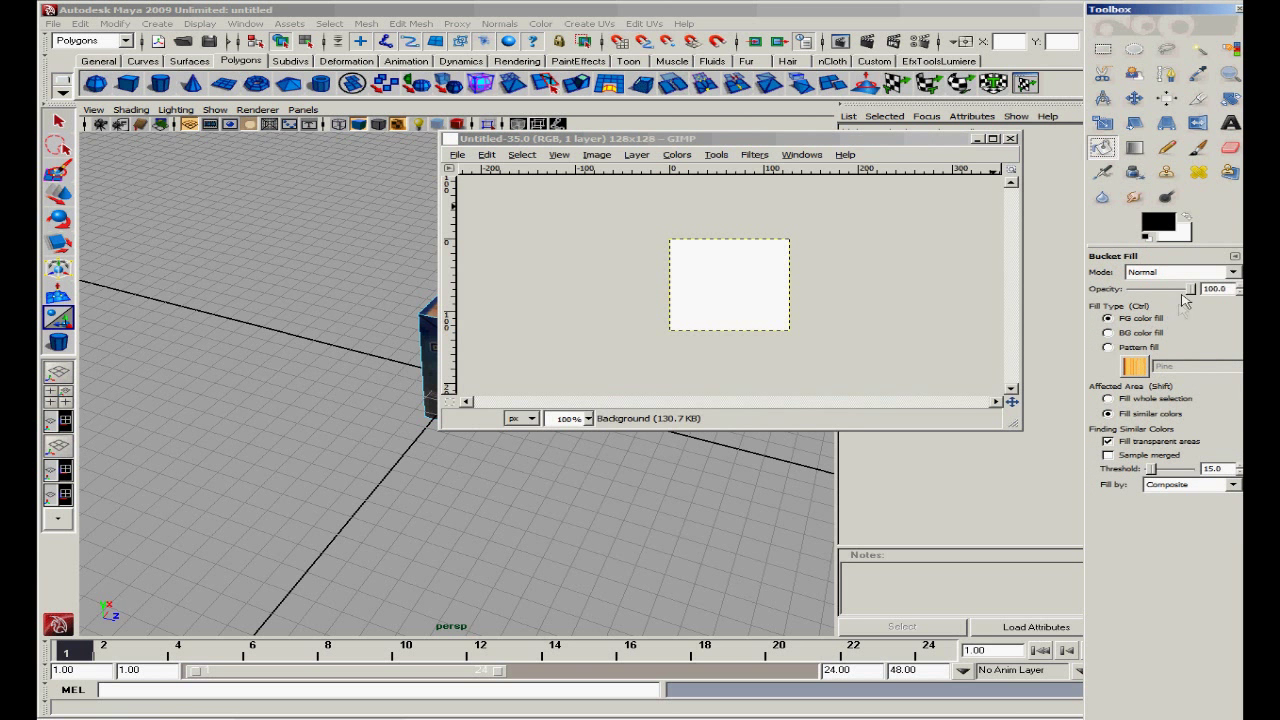
{"action": "left_click", "coordinate": [1157, 226]}
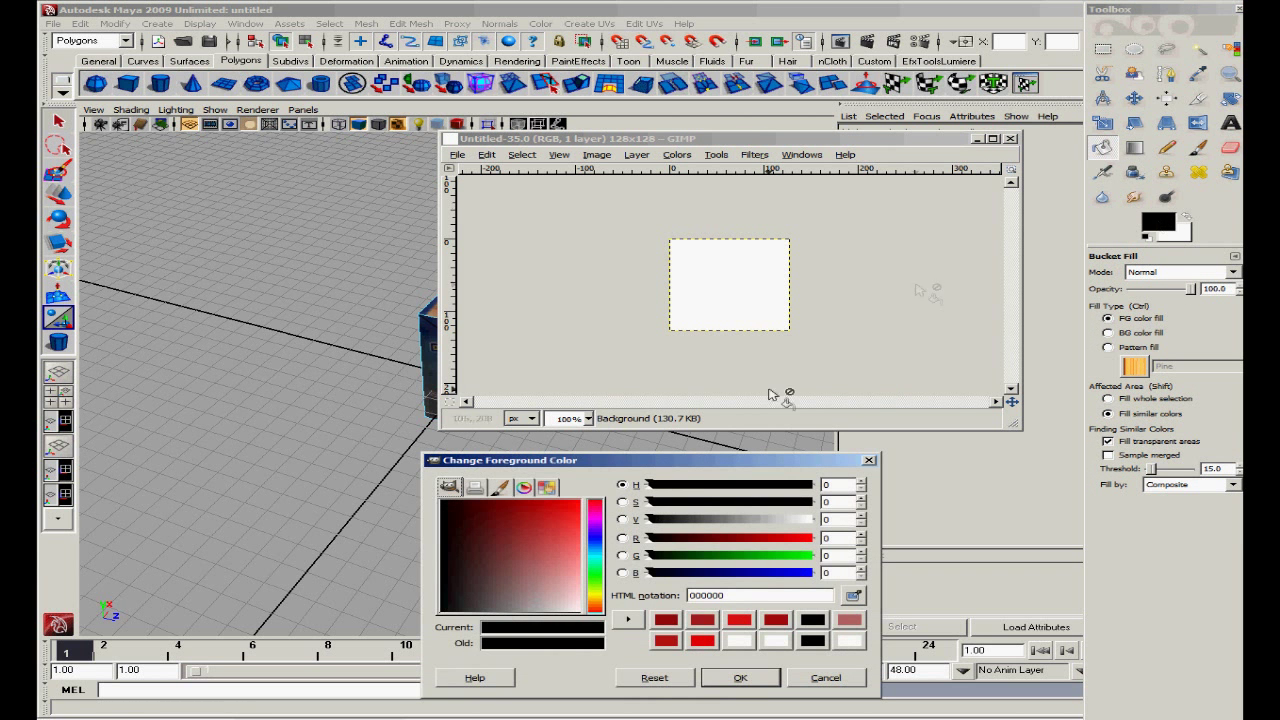
{"action": "left_click", "coordinate": [768, 574]}
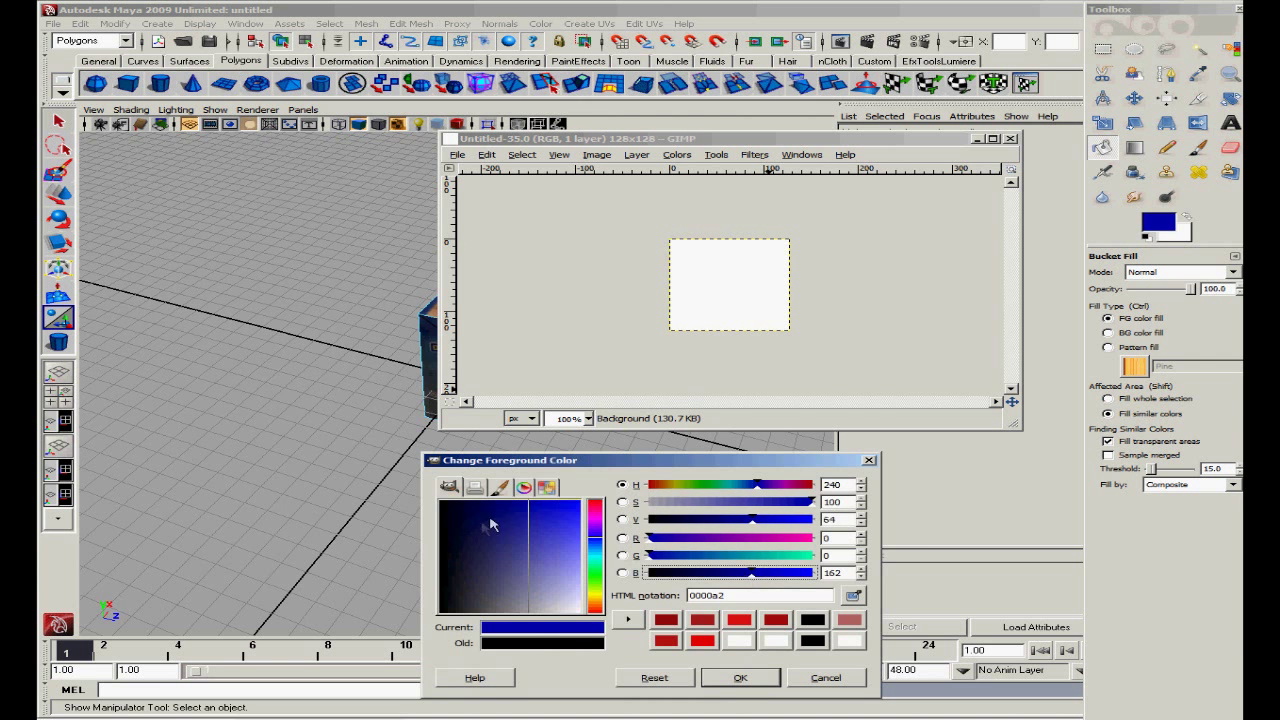
{"action": "left_click", "coordinate": [523, 517]}
{"action": "left_click", "coordinate": [740, 677]}
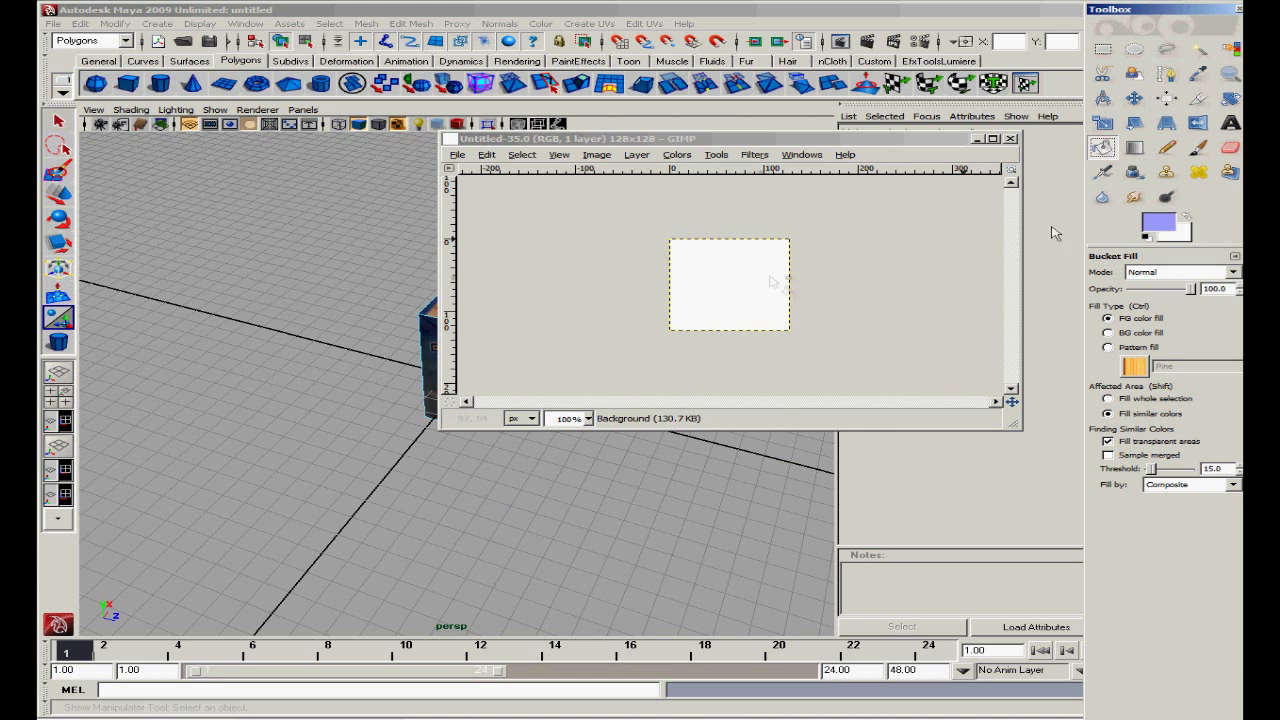
{"action": "left_click", "coordinate": [1160, 226]}
{"action": "left_click", "coordinate": [521, 520]}
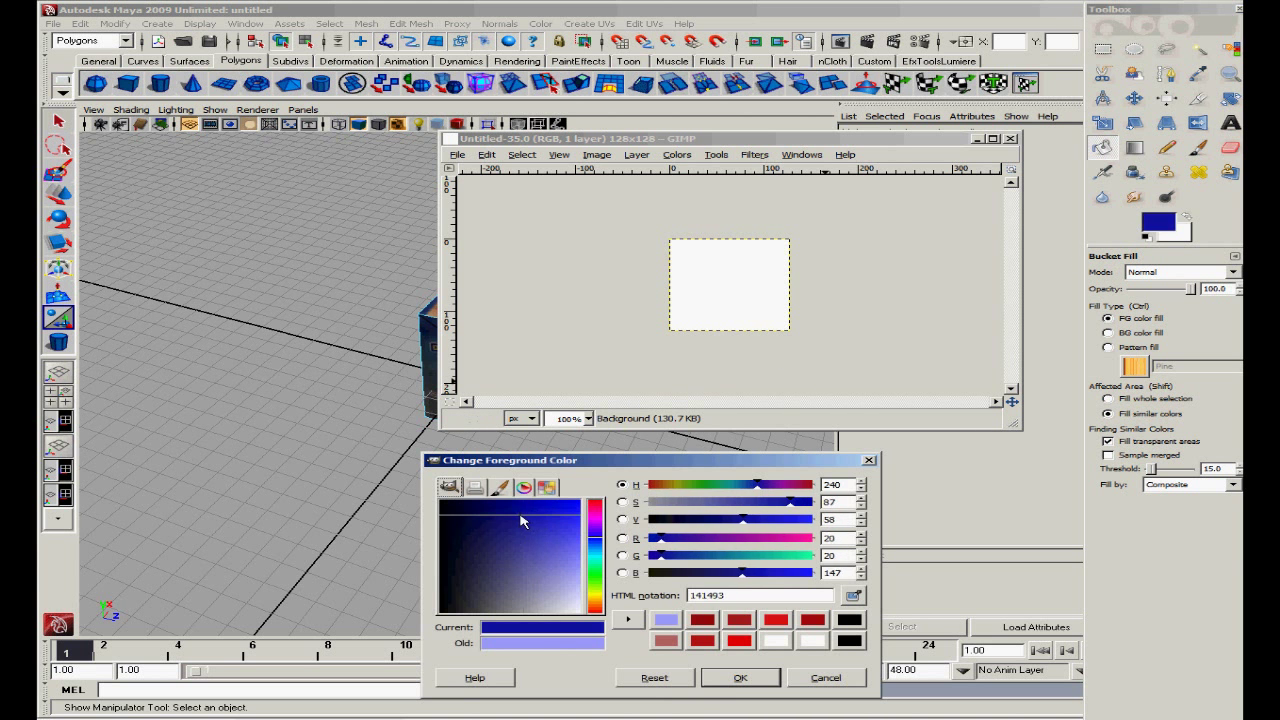
{"action": "left_click", "coordinate": [736, 683]}
{"action": "left_click", "coordinate": [726, 293]}
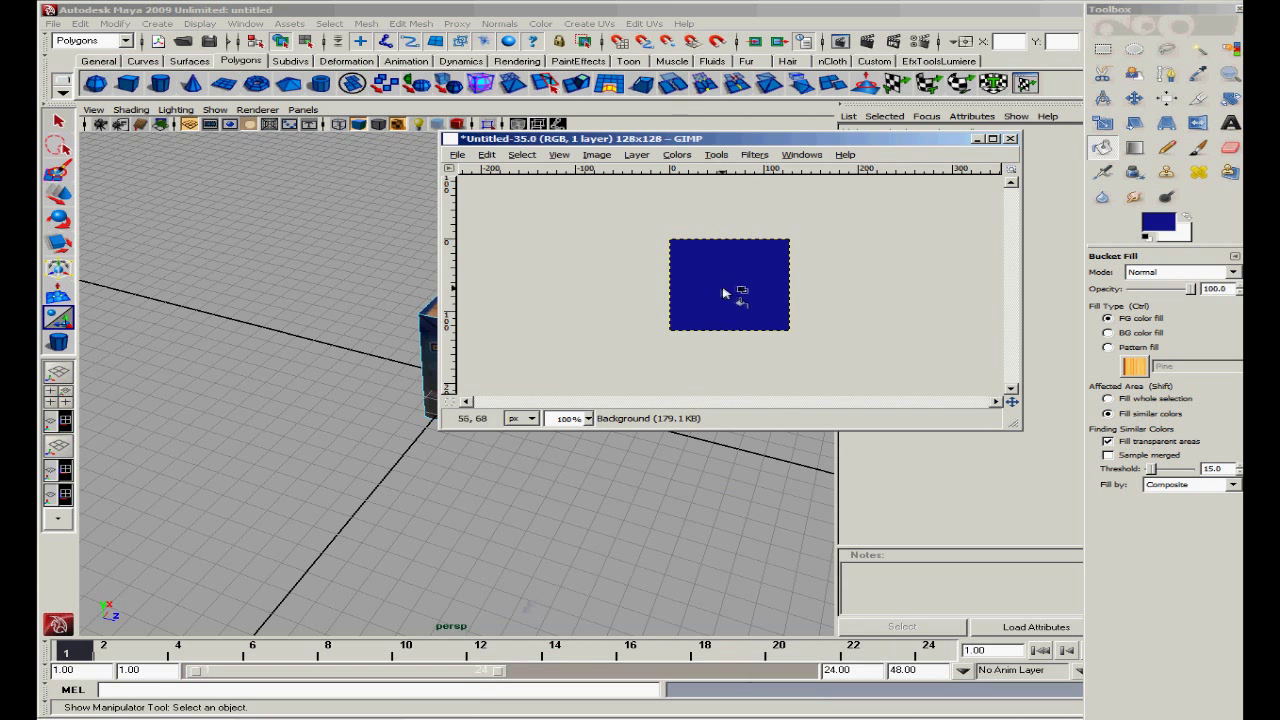
- Save the blue image as blue.tga in the 02 folder and return to Maya
{"action": "left_click", "coordinate": [458, 157]}
{"action": "left_click", "coordinate": [478, 284]}
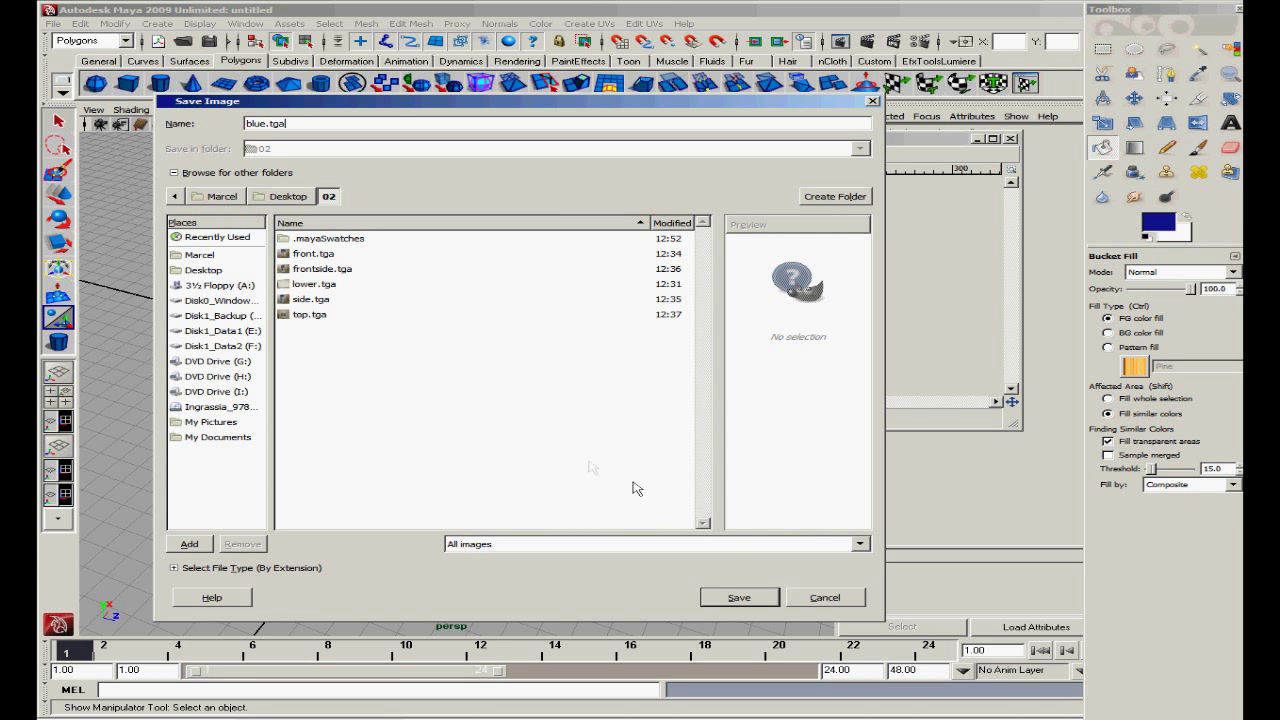
{"action": "left_click", "coordinate": [740, 597]}
{"action": "left_click", "coordinate": [407, 272]}
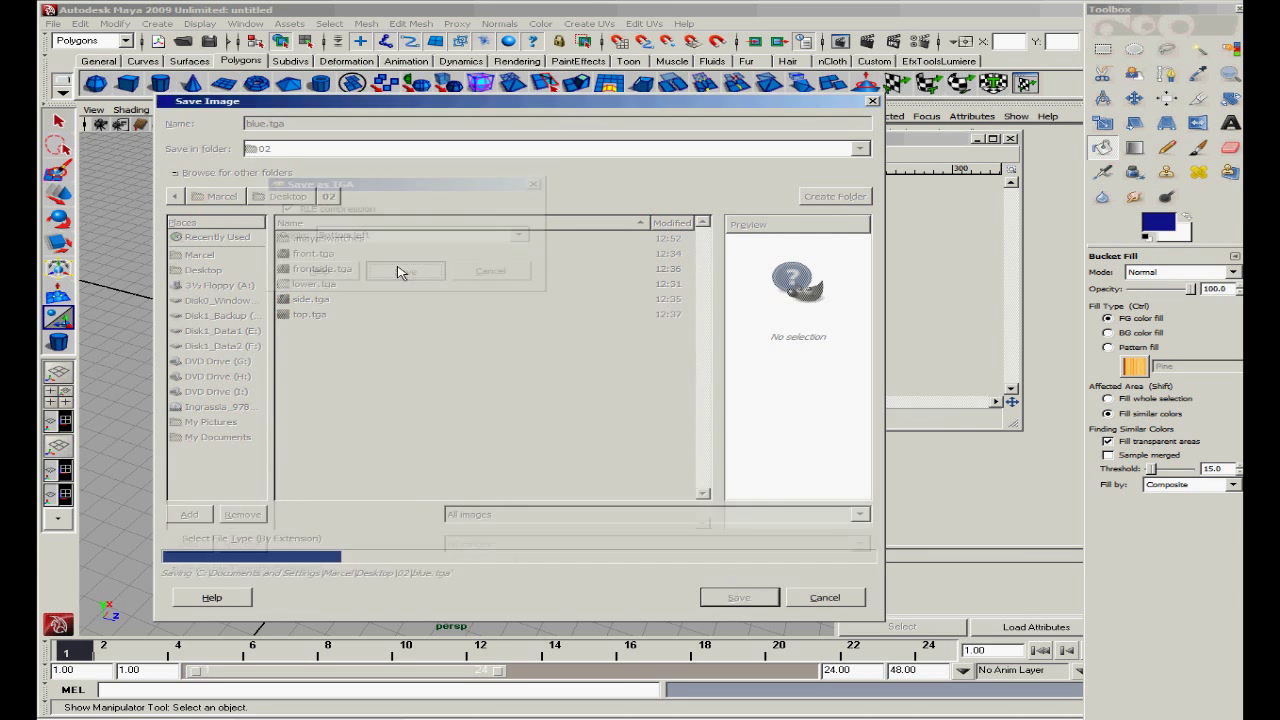
{"action": "left_click", "coordinate": [812, 116]}
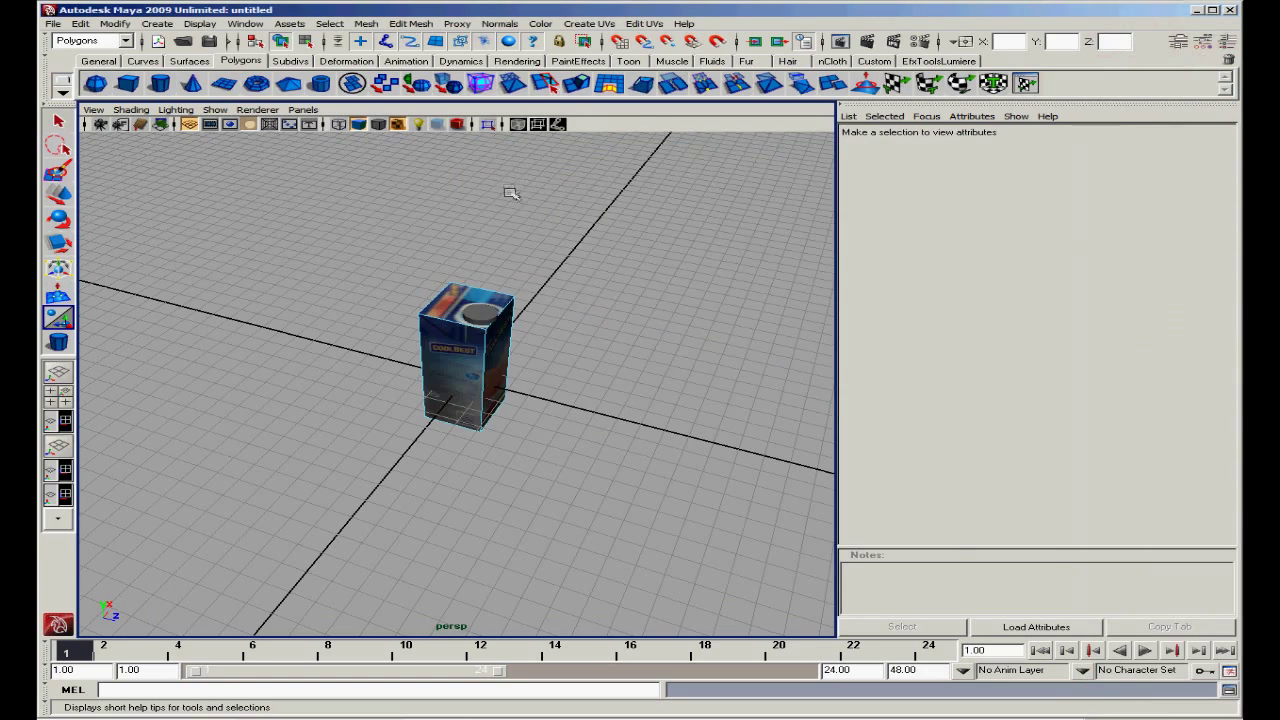
- Select the cap cylinder on top of the carton as a whole object
{"action": "right_click_drag", "start_coordinate": [509, 197], "coordinate": [513, 234], "text": "alt"}
{"action": "left_click", "coordinate": [512, 232]}
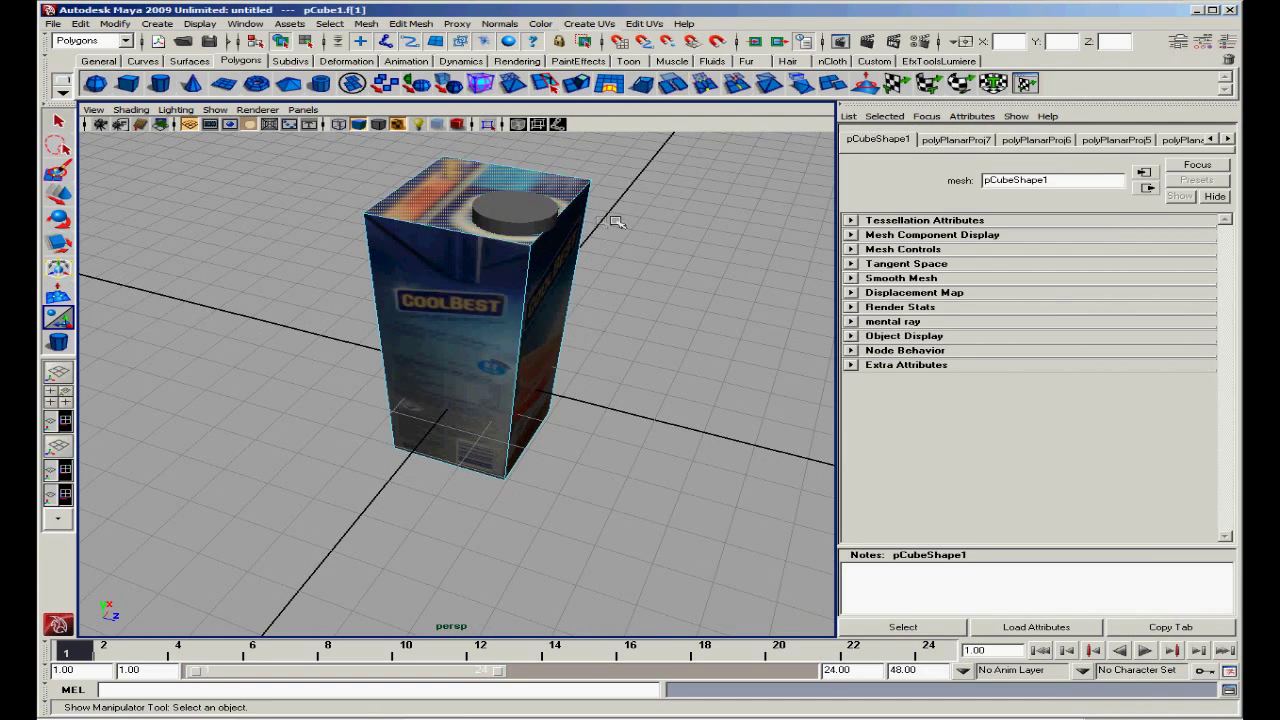
{"action": "right_click", "coordinate": [527, 238]}
{"action": "left_click", "coordinate": [541, 223]}
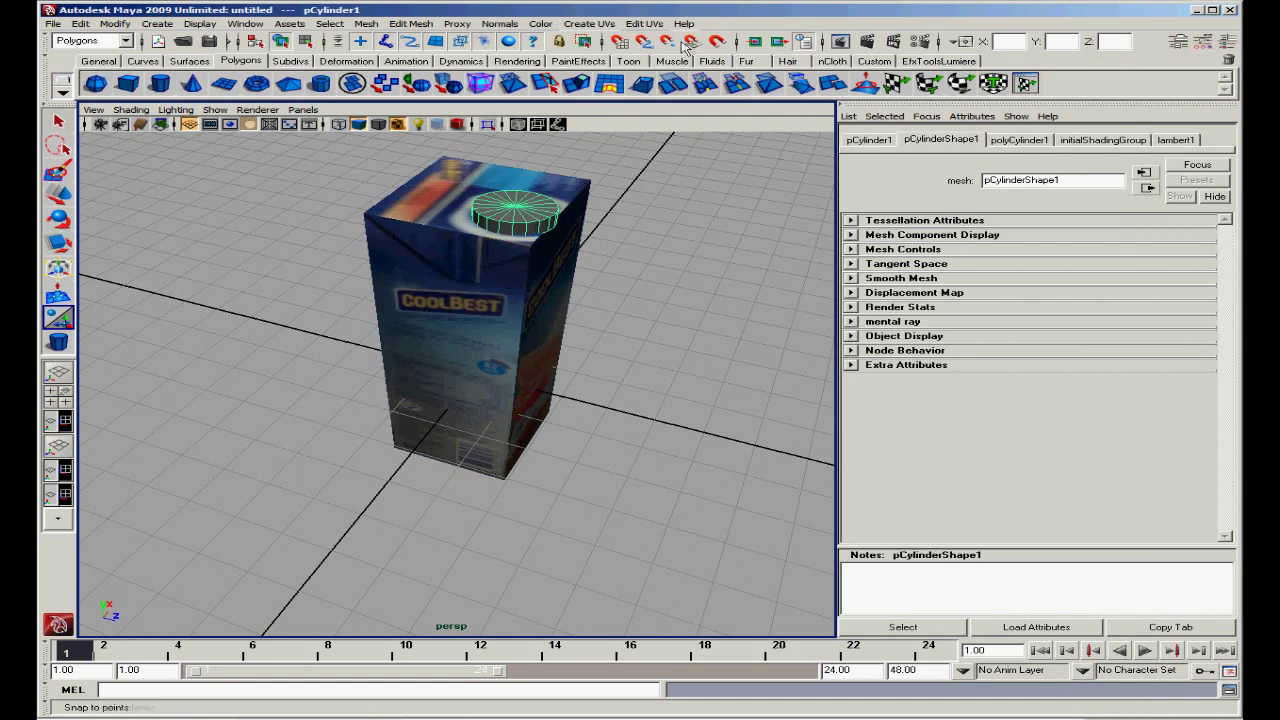
- Try a new Lambert material with a Cloth color texture on the cap, and undo the texture
{"action": "left_click", "coordinate": [580, 28]}
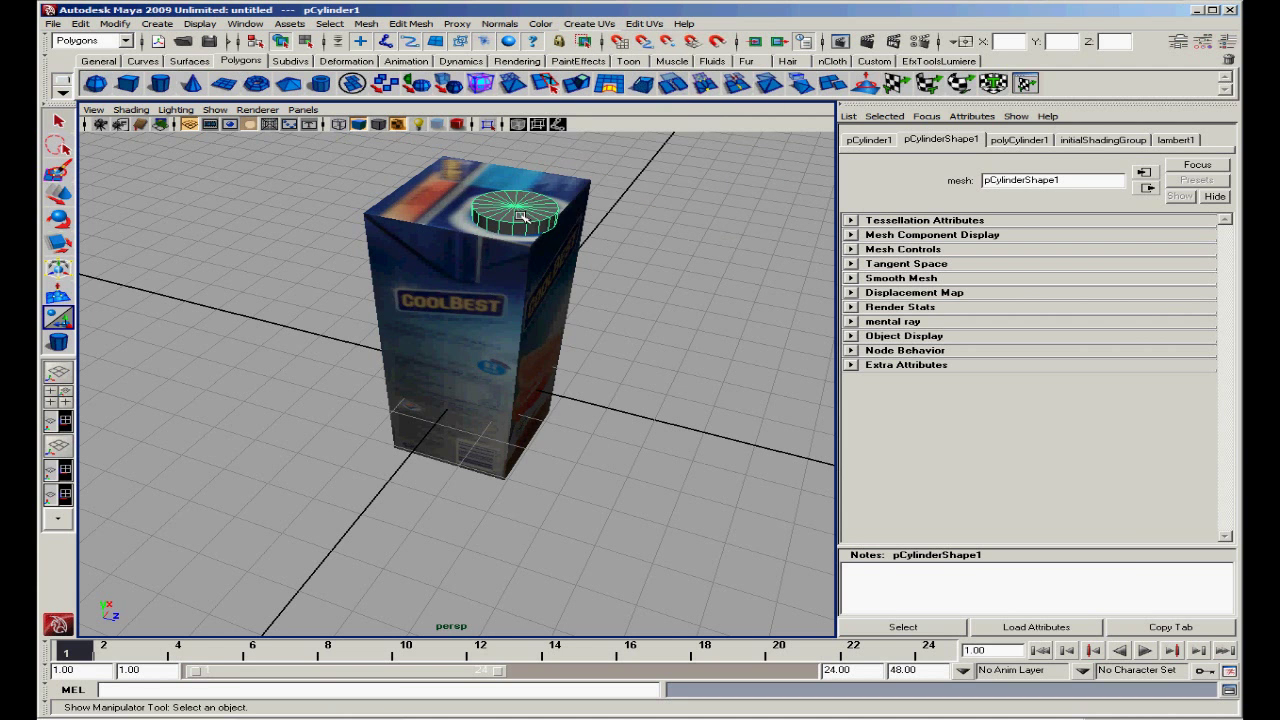
{"action": "right_click_drag", "start_coordinate": [517, 215], "coordinate": [680, 465]}
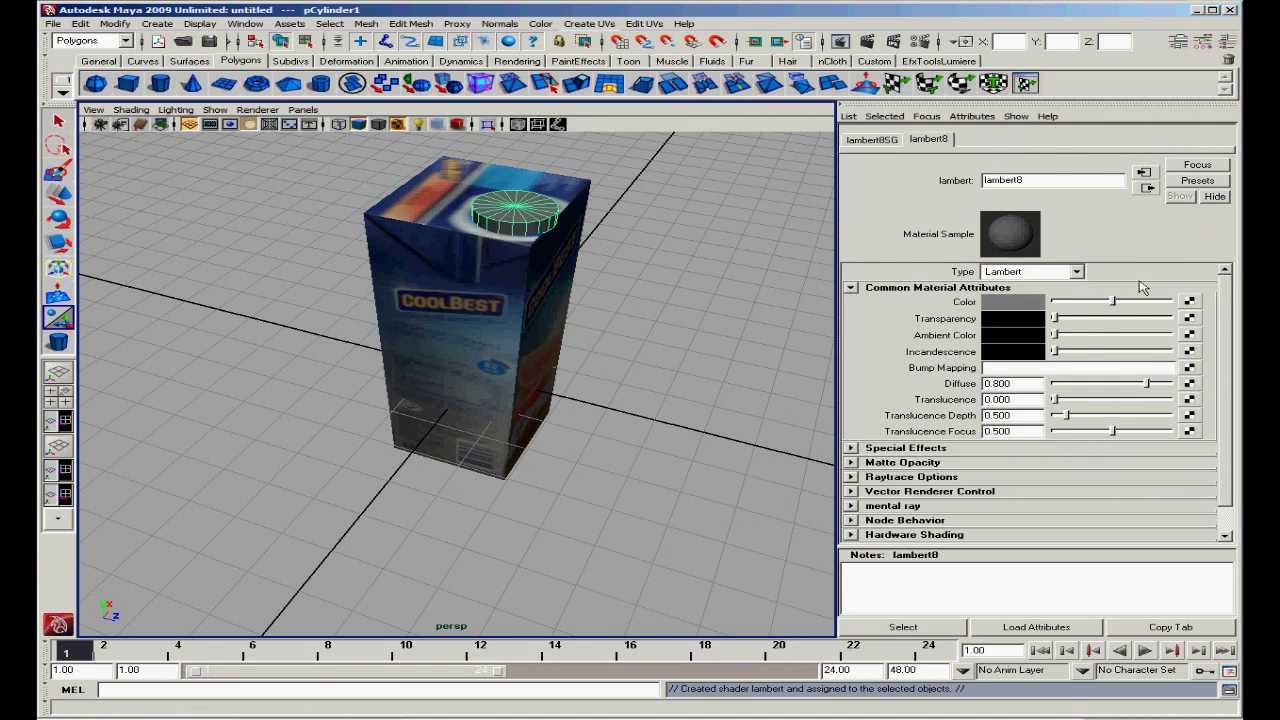
{"action": "left_click", "coordinate": [1188, 301]}
{"action": "left_click", "coordinate": [579, 412]}
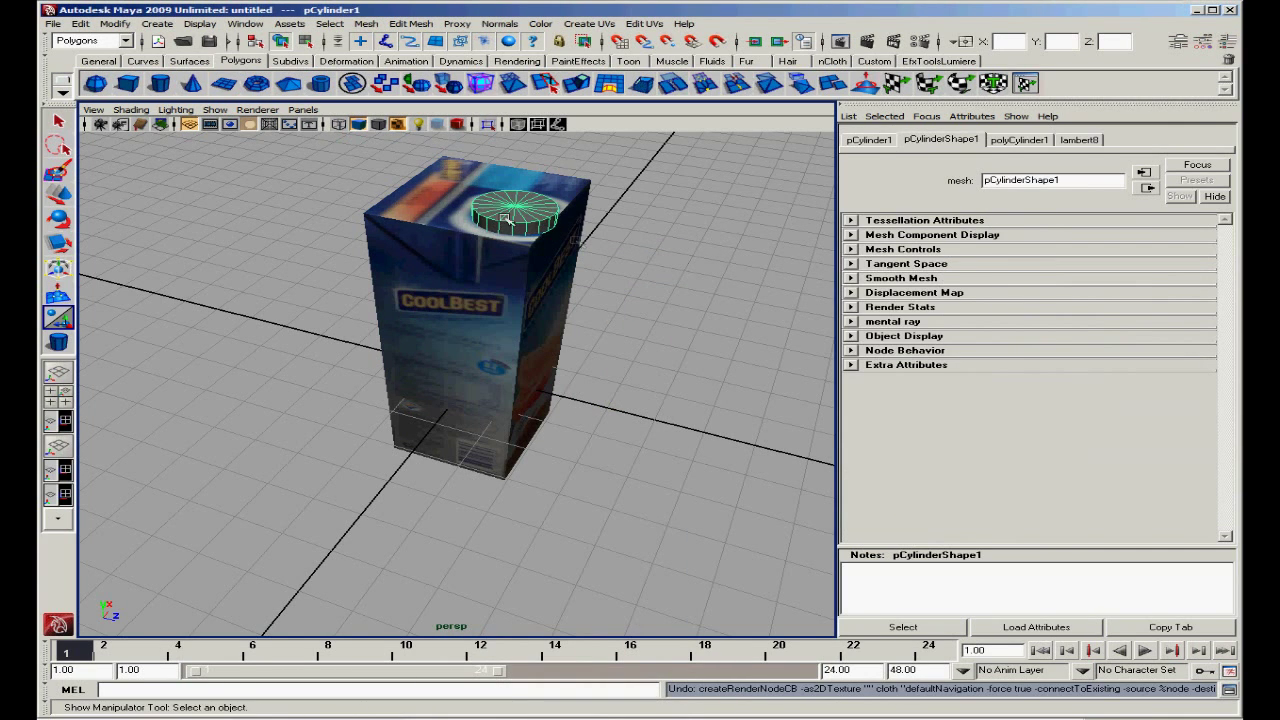
- Assign a new Lambert material to the cap, connect a file texture to its color and load the image "blue"
{"action": "right_click_drag", "start_coordinate": [500, 215], "coordinate": [640, 446]}
{"action": "left_click", "coordinate": [1189, 302]}
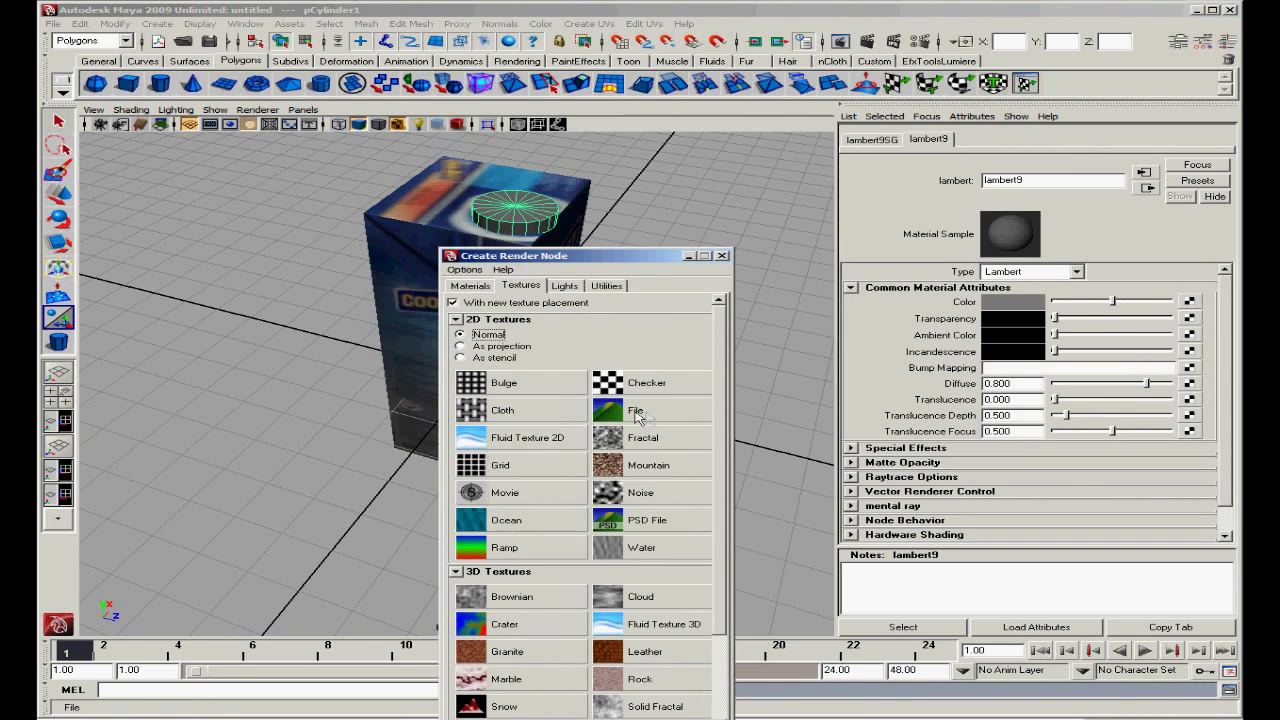
{"action": "left_click", "coordinate": [690, 413]}
{"action": "left_click", "coordinate": [1189, 337]}
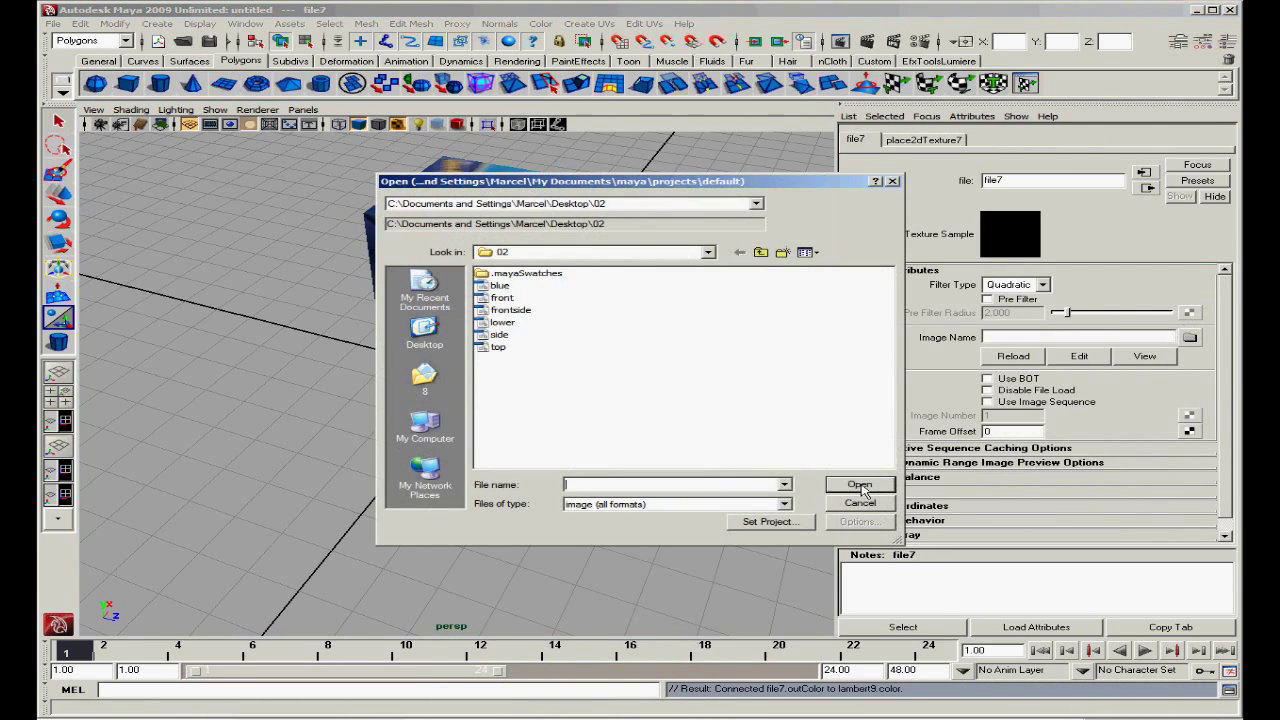
{"action": "left_click", "coordinate": [500, 286]}
{"action": "left_click", "coordinate": [848, 486]}
- Smooth the cap mesh exponentially with 2 division levels and a continuity of 0.0165
{"action": "left_click_drag", "start_coordinate": [746, 303], "coordinate": [565, 279], "text": "alt"}
{"action": "left_click", "coordinate": [475, 260]}
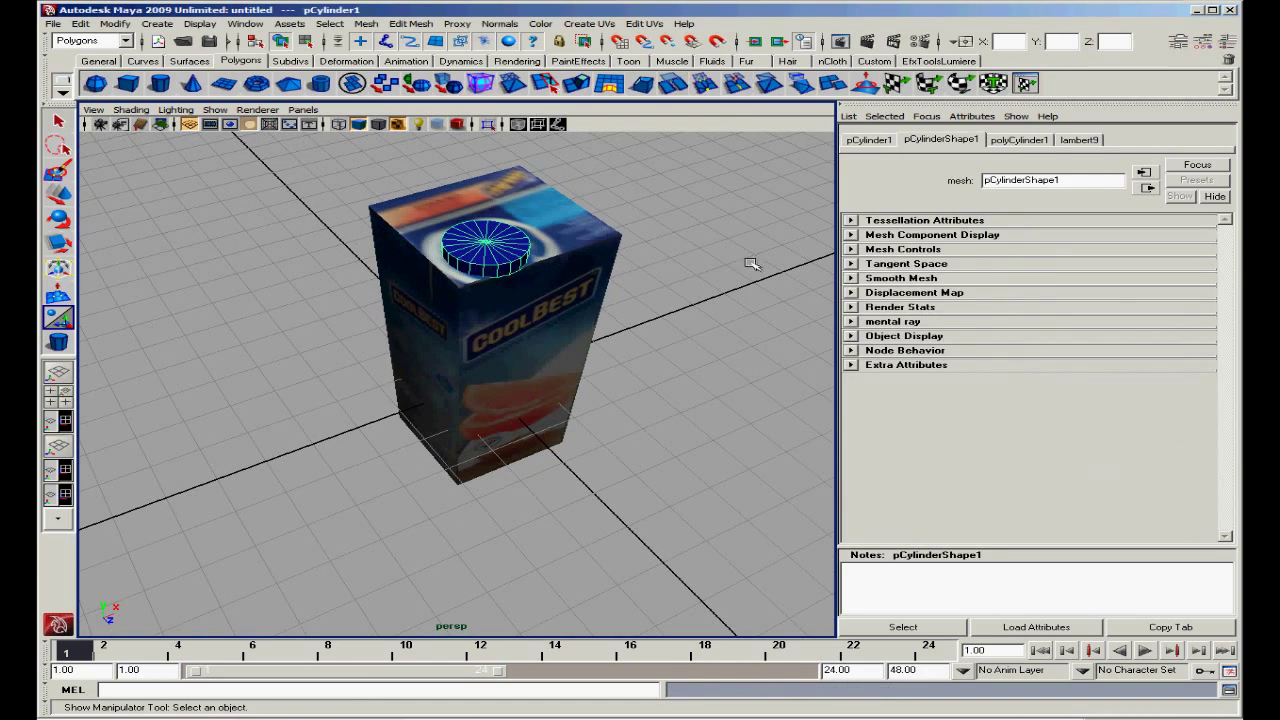
{"action": "left_click", "coordinate": [752, 263]}
{"action": "left_click_drag", "start_coordinate": [493, 257], "coordinate": [517, 285], "text": "alt"}
{"action": "left_click", "coordinate": [491, 256]}
{"action": "key", "text": "w"}
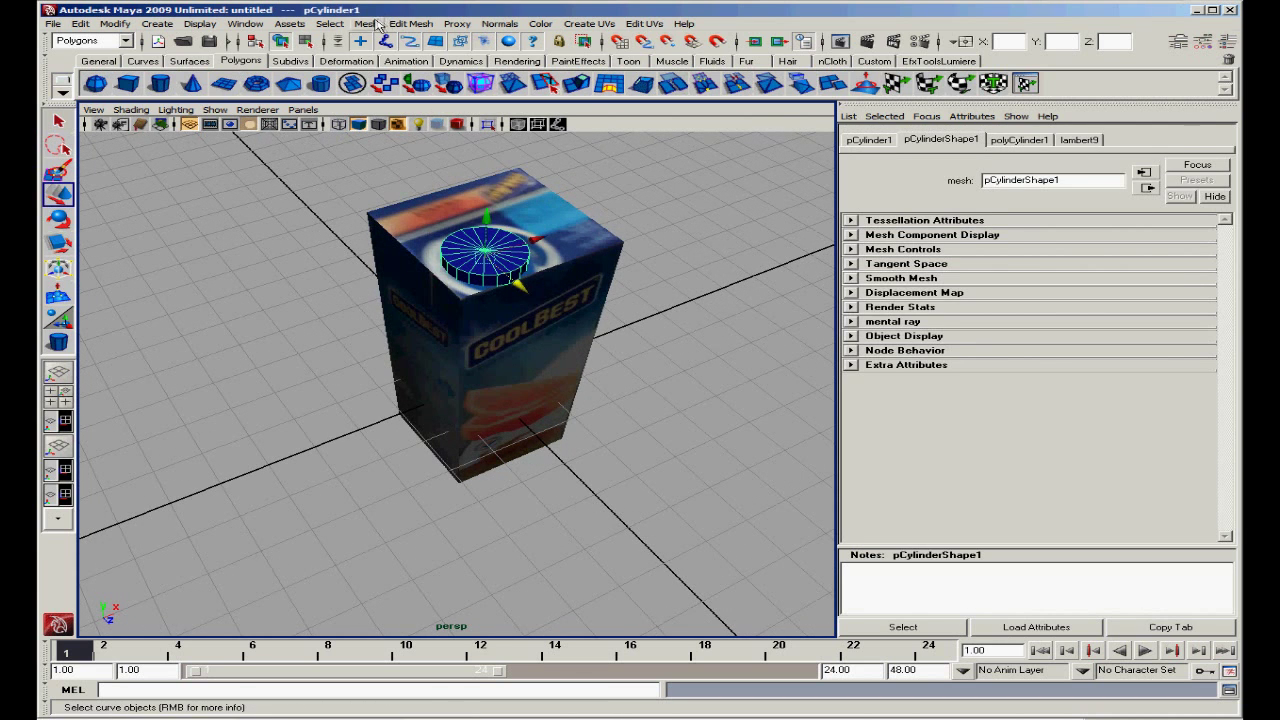
{"action": "left_click", "coordinate": [377, 22]}
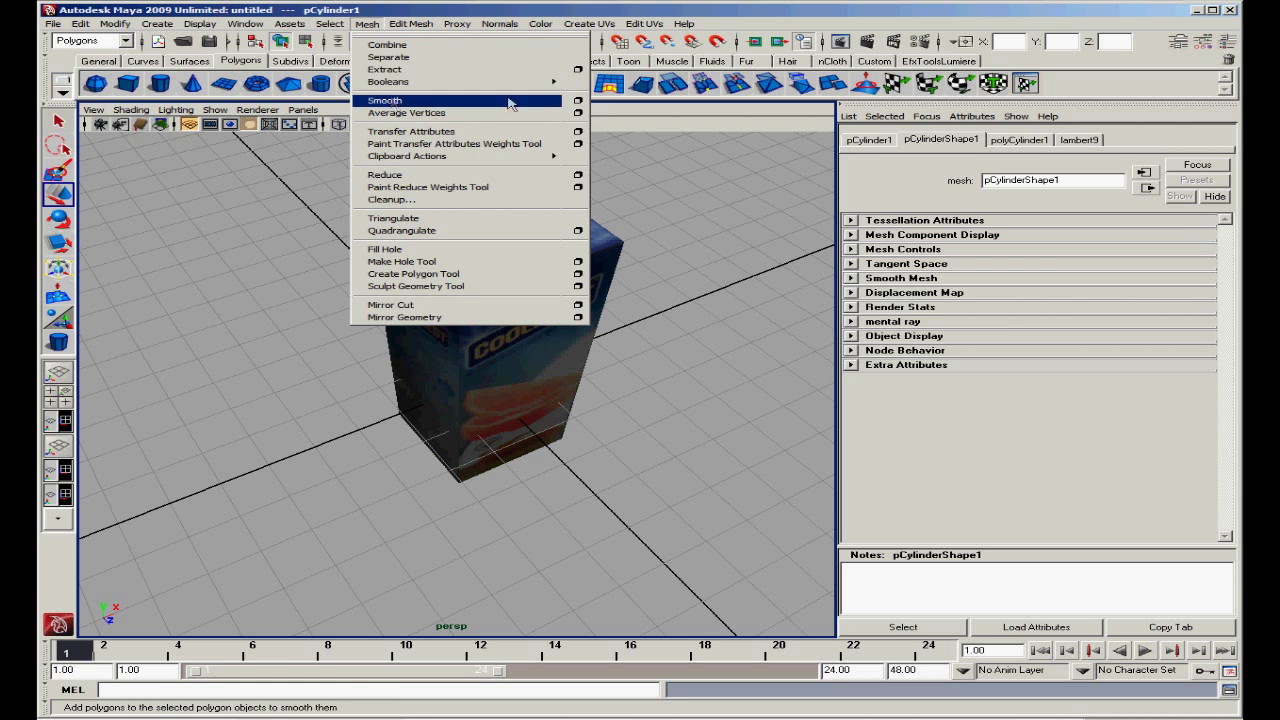
{"action": "left_click", "coordinate": [578, 101]}
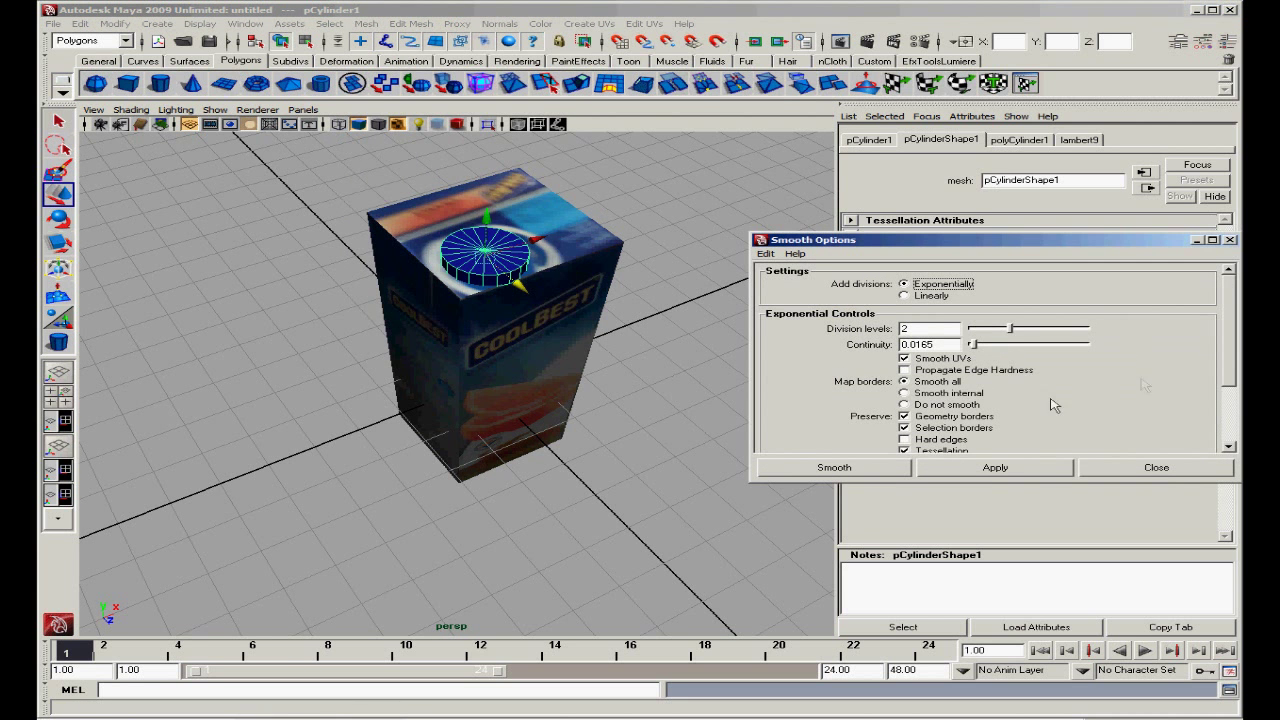
{"action": "left_click", "coordinate": [903, 467]}
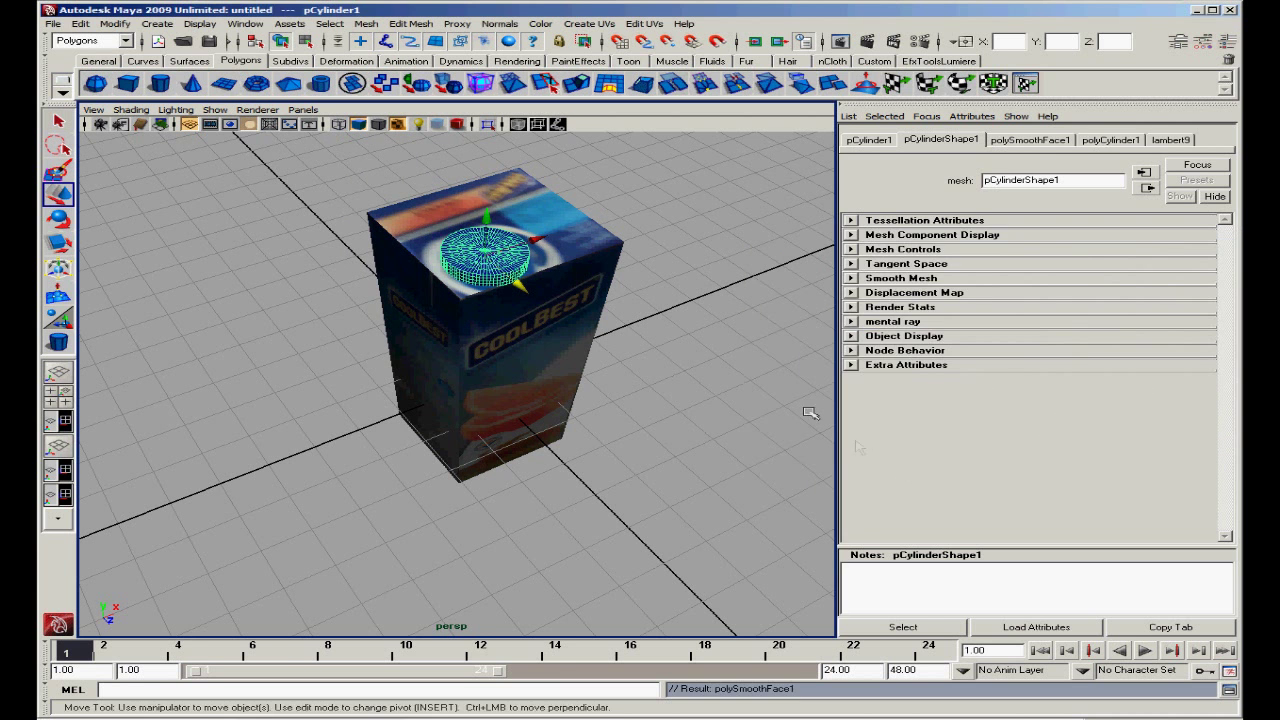
- Select the blue cap and fine-tune its position on top of the carton, and deselect it
{"action": "left_click", "coordinate": [700, 306]}
{"action": "left_click_drag", "start_coordinate": [700, 306], "coordinate": [566, 312], "text": "alt"}
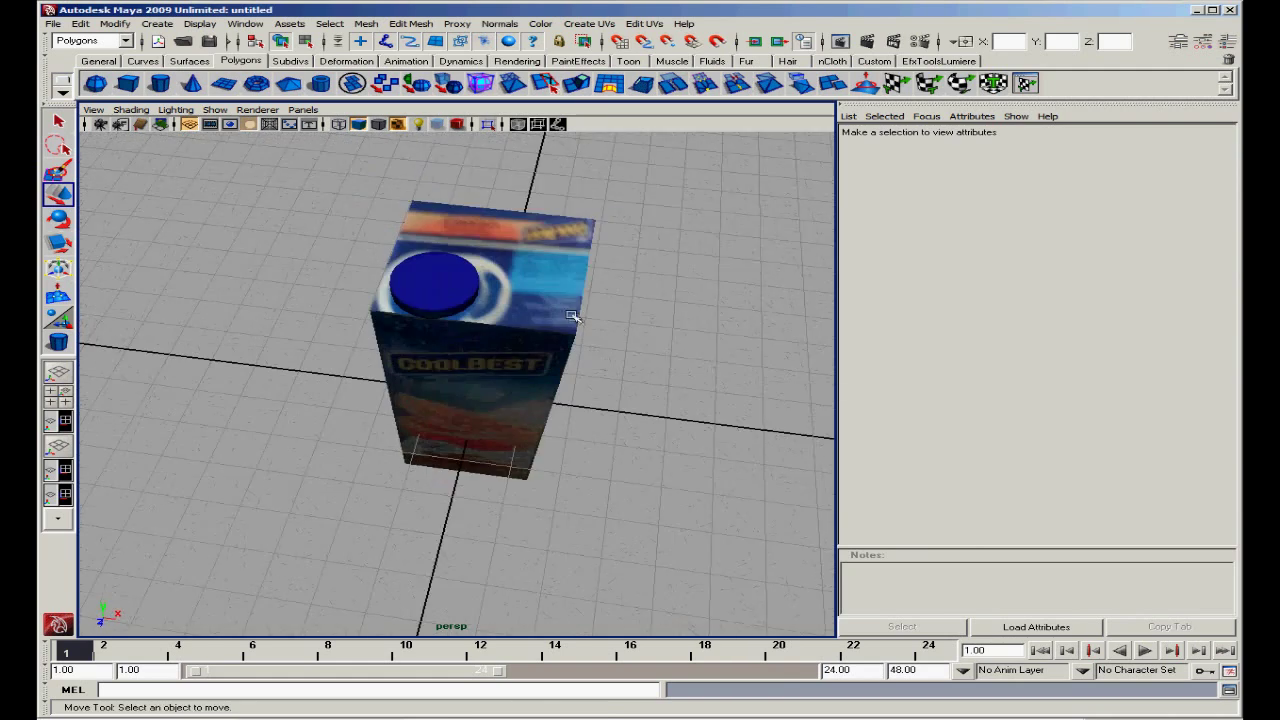
{"action": "scroll", "coordinate": [564, 310], "scroll_direction": "up", "scroll_amount": 3}
{"action": "left_click", "coordinate": [449, 256]}
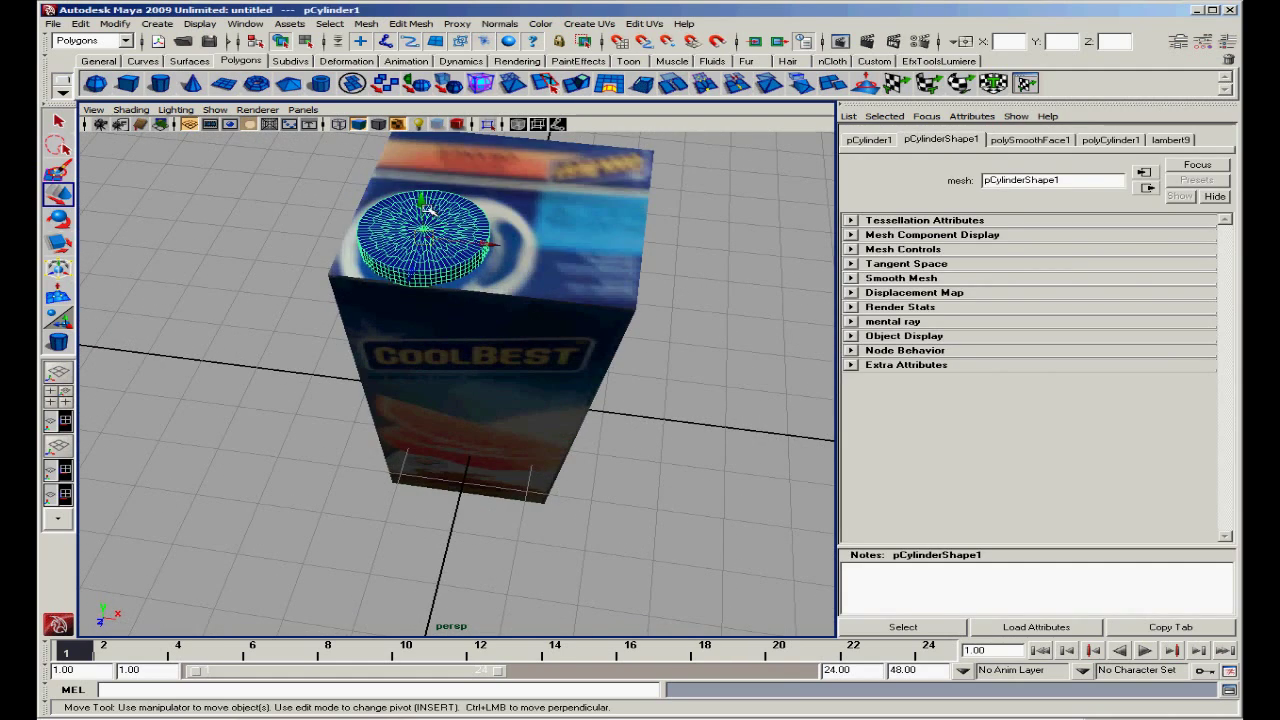
{"action": "left_click_drag", "start_coordinate": [427, 208], "coordinate": [427, 207]}
{"action": "left_click_drag", "start_coordinate": [411, 277], "coordinate": [410, 279]}
{"action": "left_click", "coordinate": [771, 277]}
{"action": "left_click_drag", "start_coordinate": [771, 277], "coordinate": [585, 274], "text": "alt"}
{"action": "scroll", "coordinate": [682, 307], "scroll_direction": "down", "scroll_amount": 4}
- Save the scene under the name "mydrink" as a mayaBinary file in the scenes folder
{"action": "left_click", "coordinate": [52, 24]}
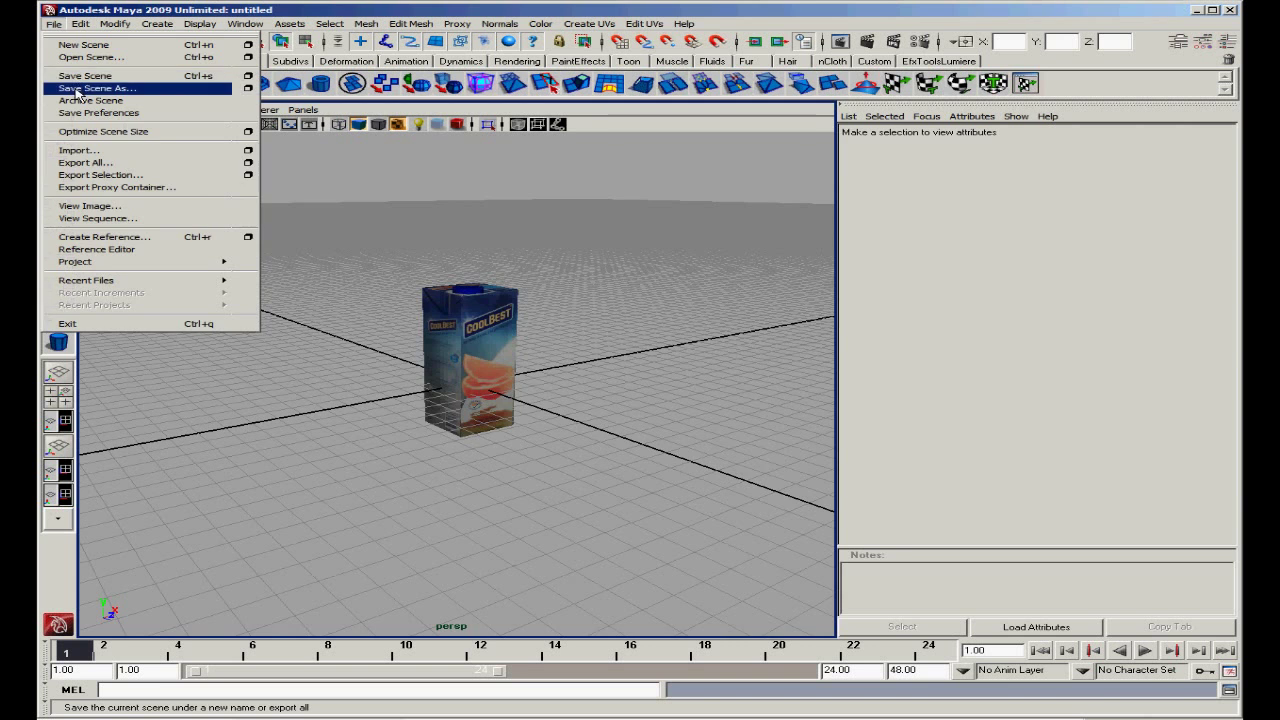
{"action": "left_click", "coordinate": [100, 86]}
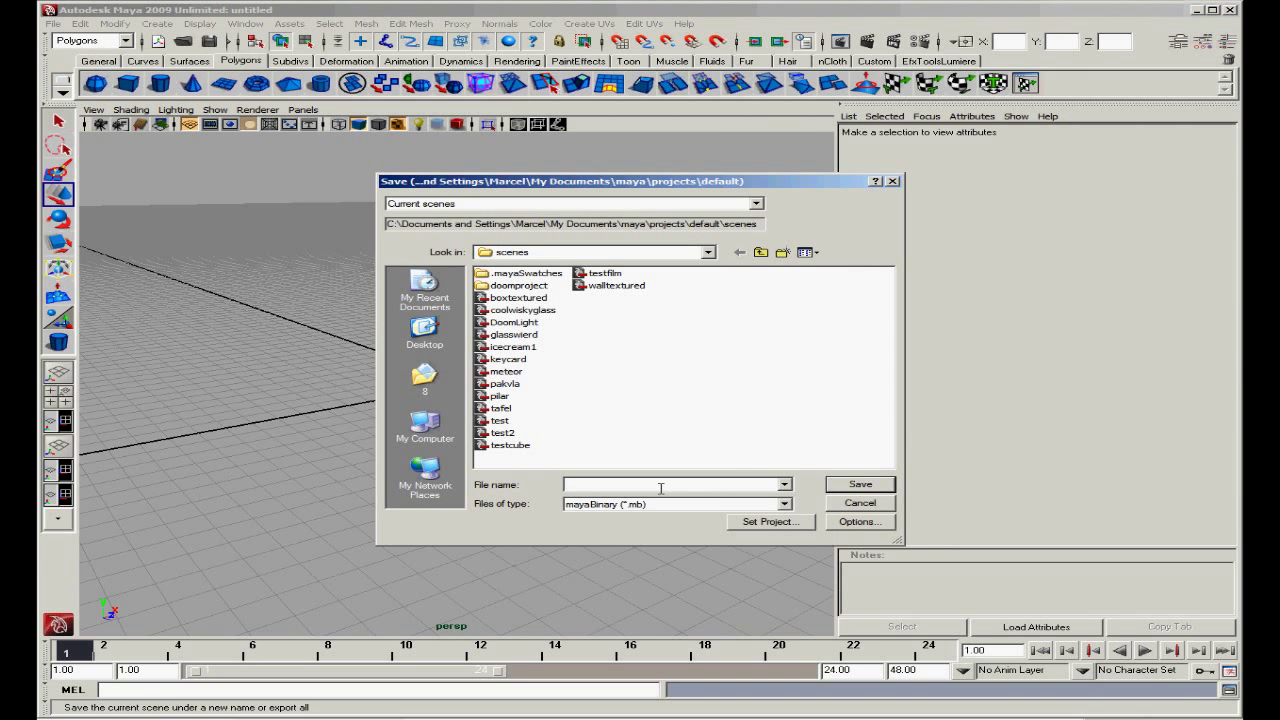
{"action": "type", "text": "mydrink"}
{"action": "left_click", "coordinate": [866, 486]}
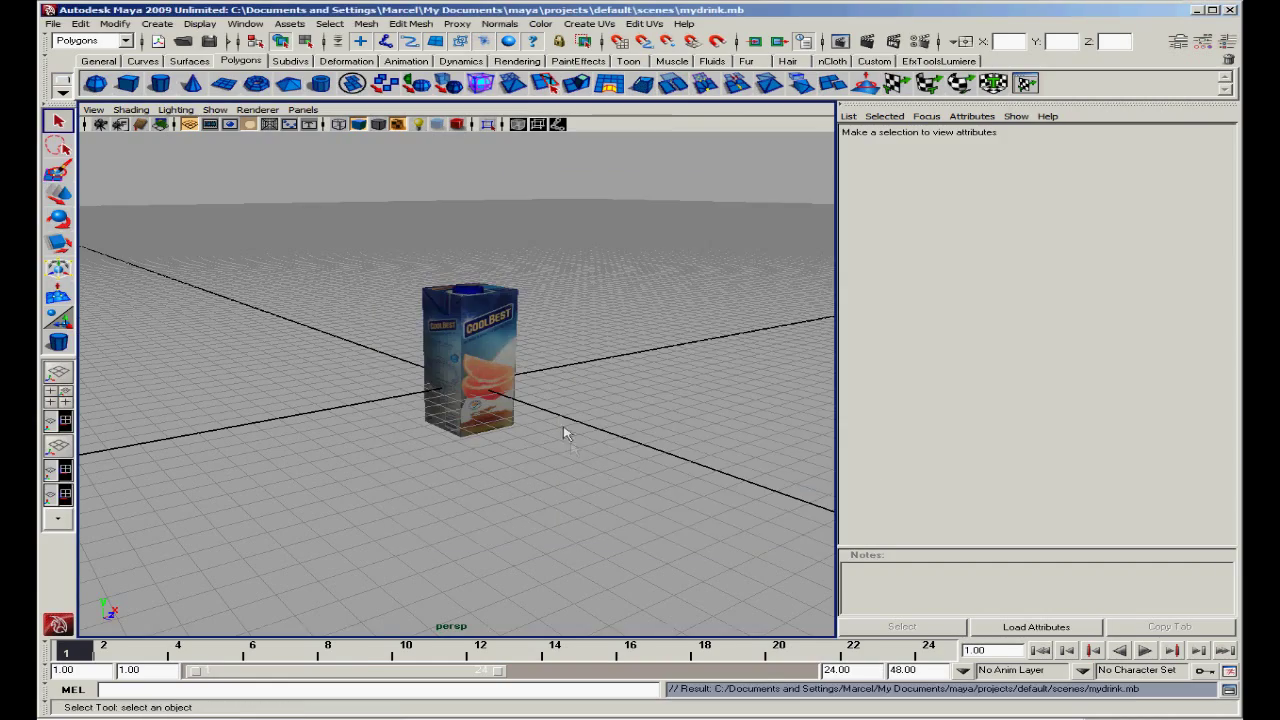
- Select the carton and its cap together
{"action": "left_click_drag", "start_coordinate": [566, 429], "coordinate": [583, 350], "text": "alt"}
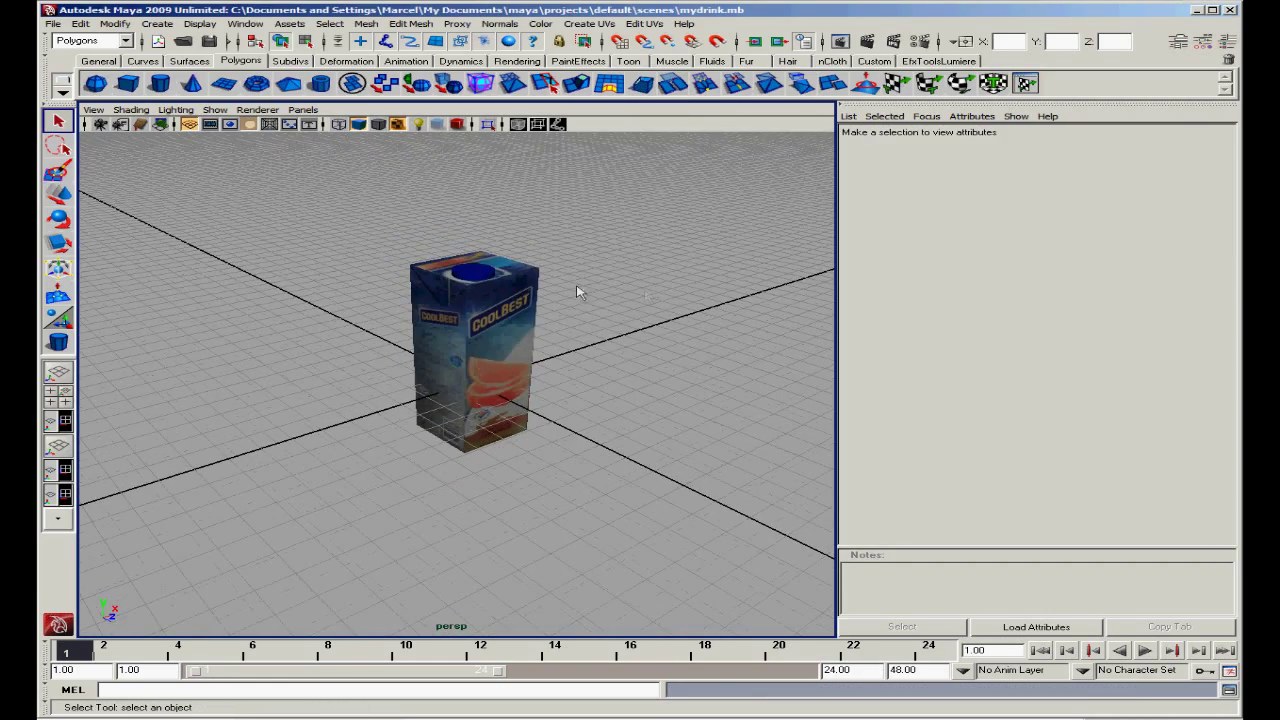
{"action": "left_click_drag", "start_coordinate": [363, 220], "coordinate": [674, 526]}
{"action": "left_click", "coordinate": [652, 340]}
{"action": "right_click_drag", "start_coordinate": [512, 326], "coordinate": [560, 312]}
{"action": "left_click", "coordinate": [500, 322]}
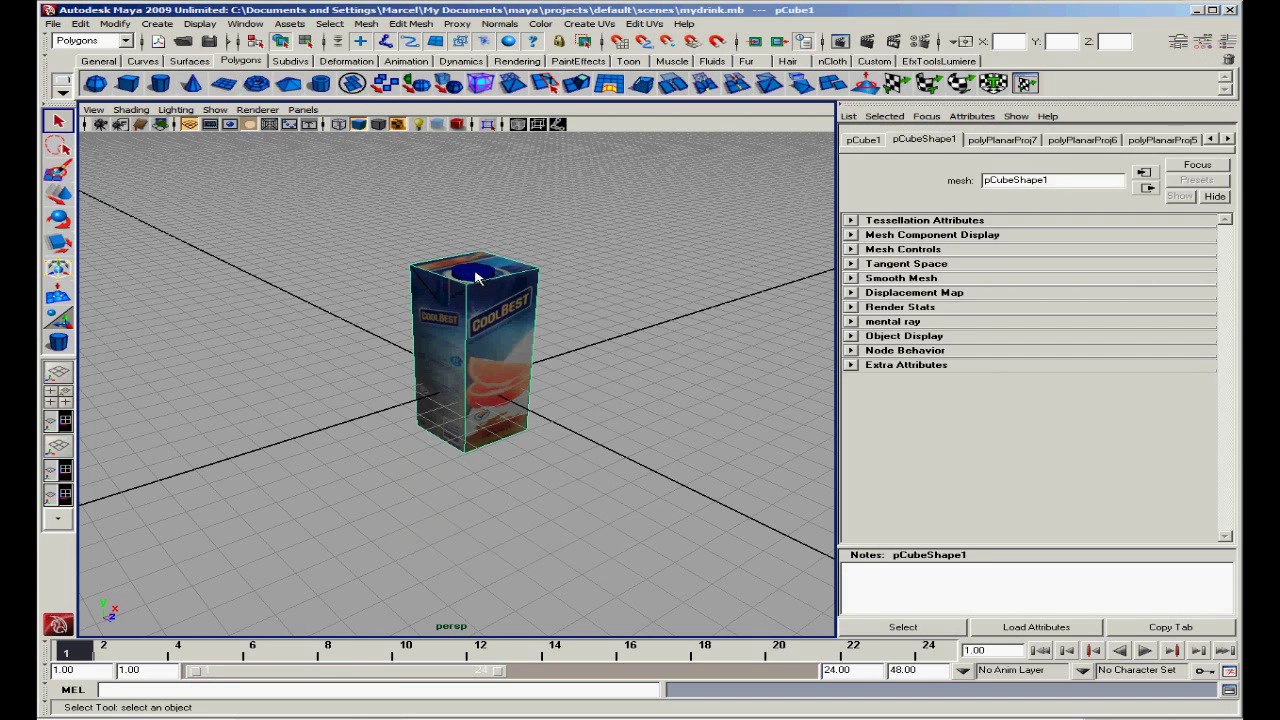
{"action": "left_click", "coordinate": [477, 278]}
- Configure the ActorX static mesh exporter for selected items only, geometry names as filename and auto triangulation, with the Desktop as output path
{"action": "left_click", "coordinate": [872, 61]}
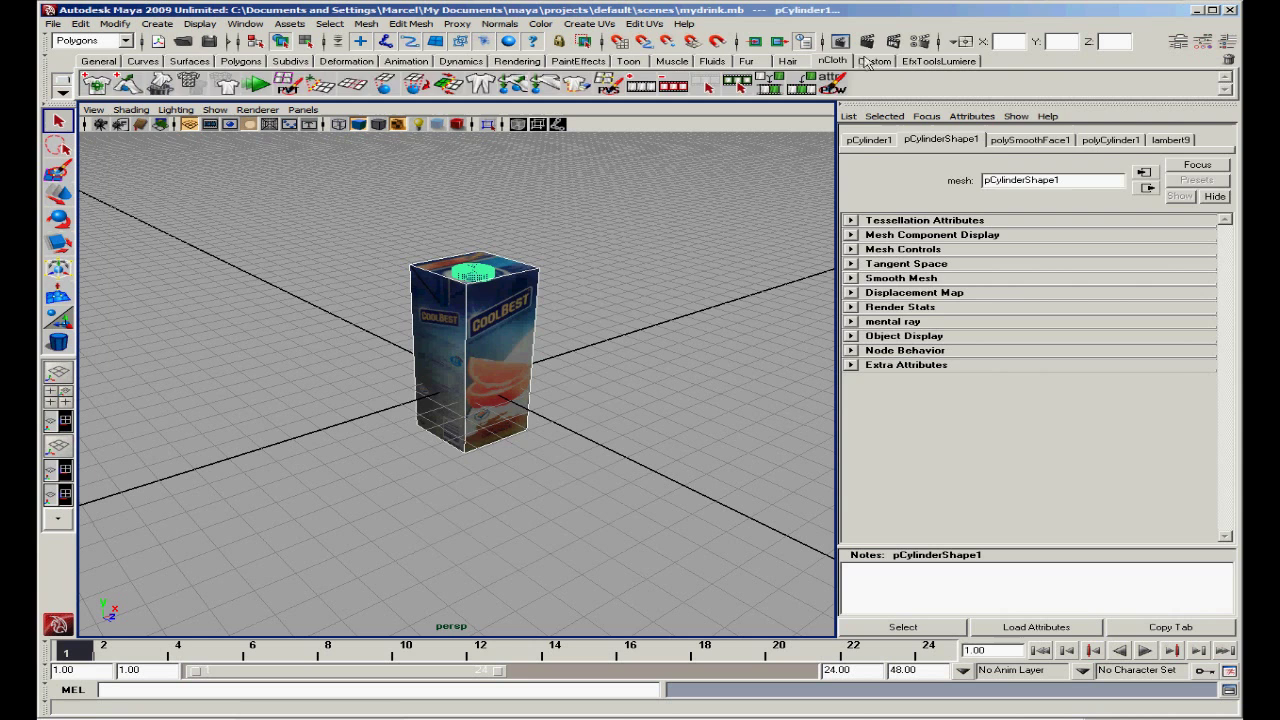
{"action": "left_click", "coordinate": [89, 79]}
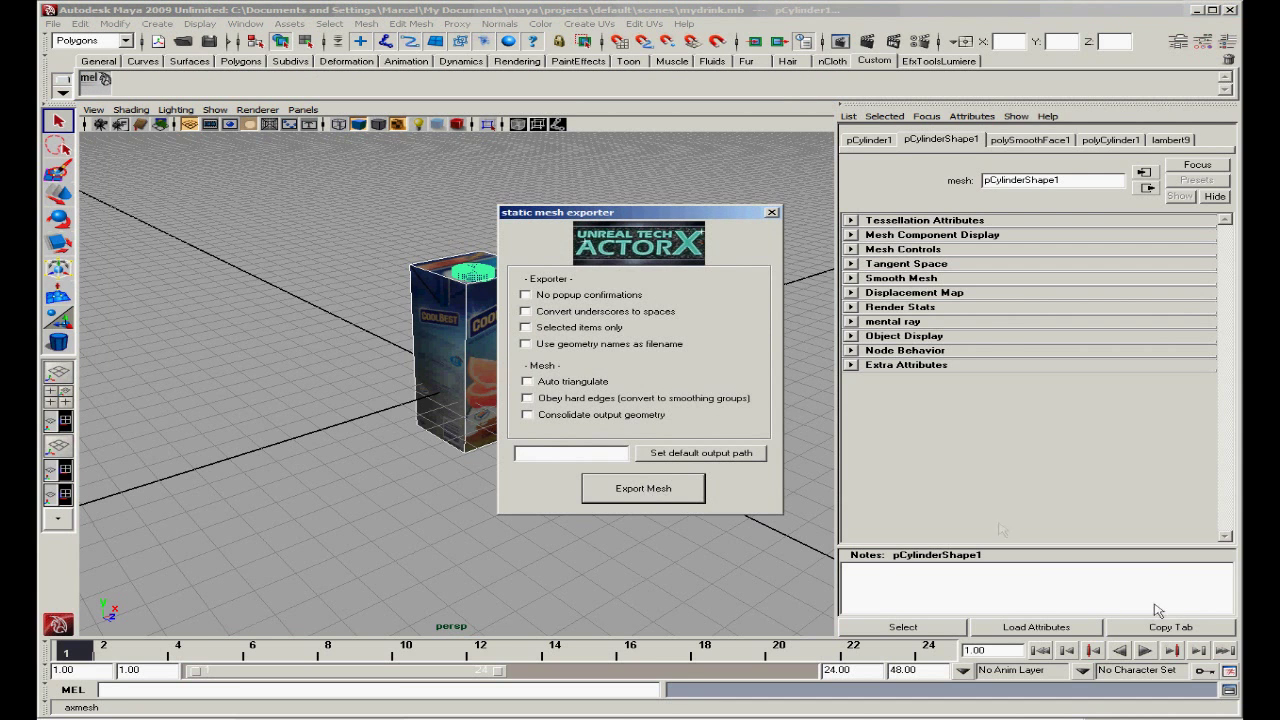
{"action": "left_click_drag", "start_coordinate": [635, 222], "coordinate": [800, 163]}
{"action": "left_click", "coordinate": [689, 268]}
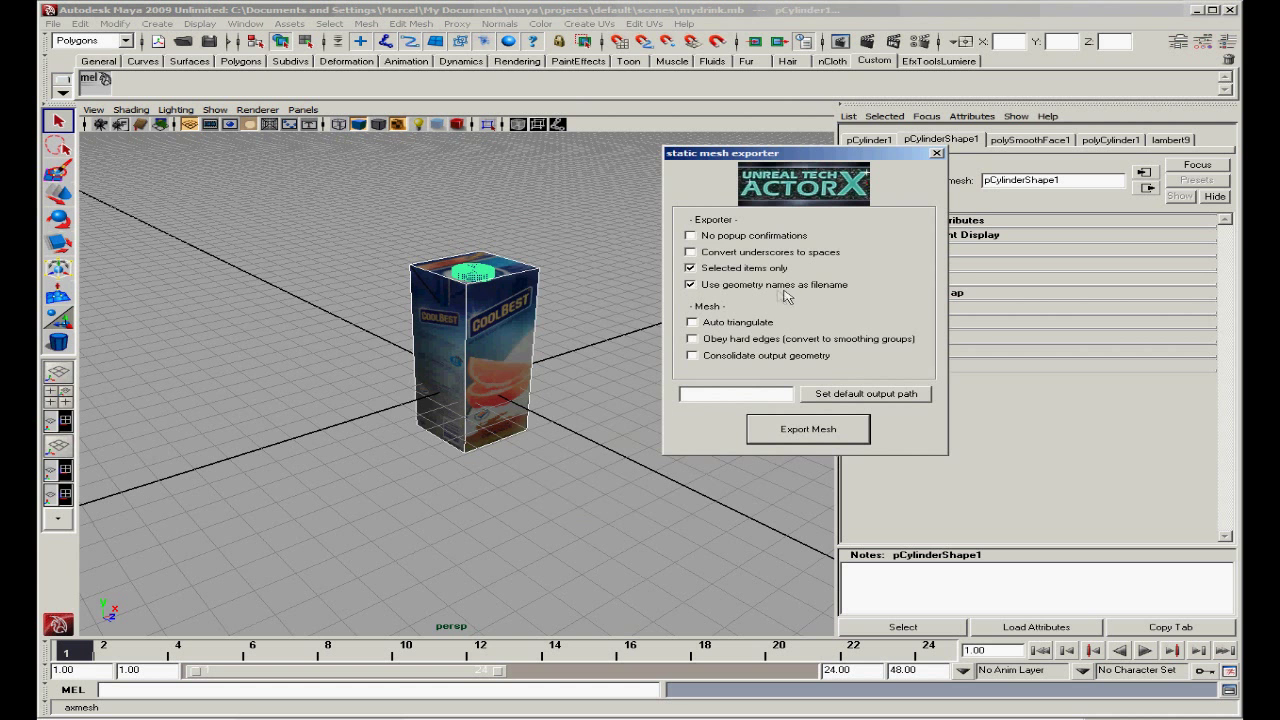
{"action": "left_click", "coordinate": [865, 394]}
{"action": "scroll", "coordinate": [868, 286], "scroll_direction": "up", "scroll_amount": 1}
{"action": "left_click", "coordinate": [723, 236]}
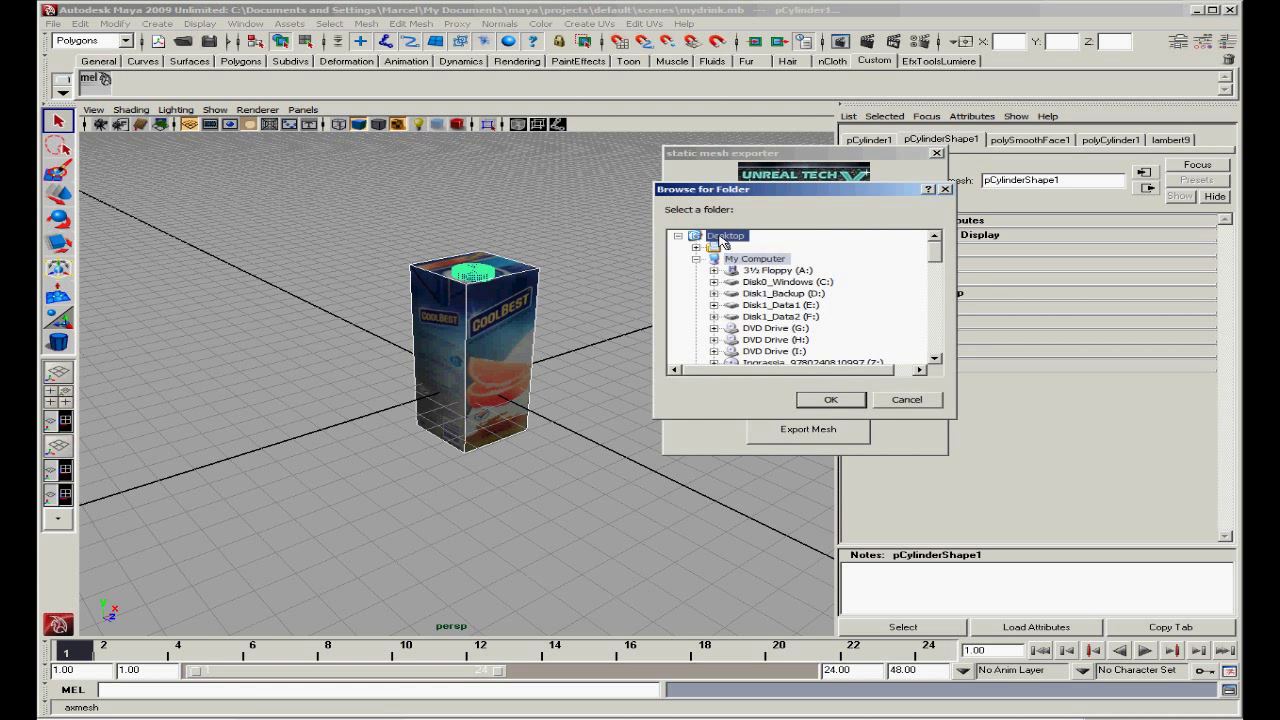
{"action": "left_click", "coordinate": [841, 401]}
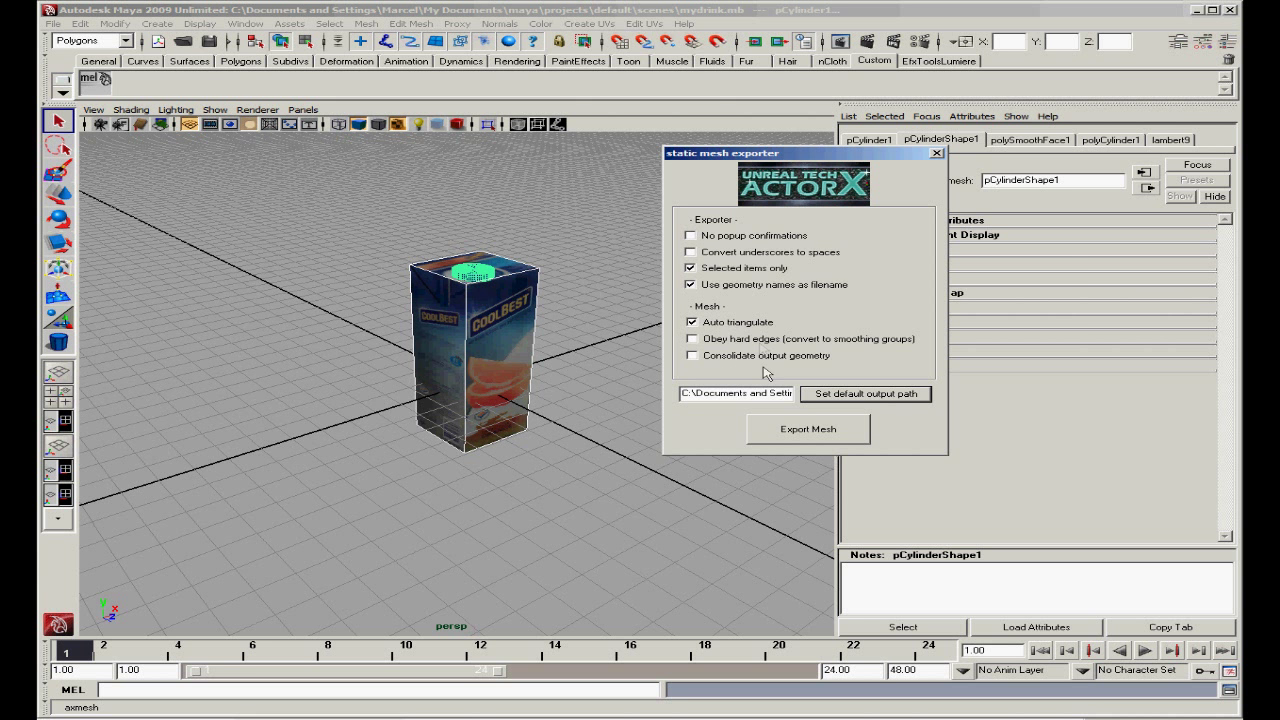
- Export the selected carton and cap as a static mesh and close the exporter
{"action": "left_click", "coordinate": [801, 430]}
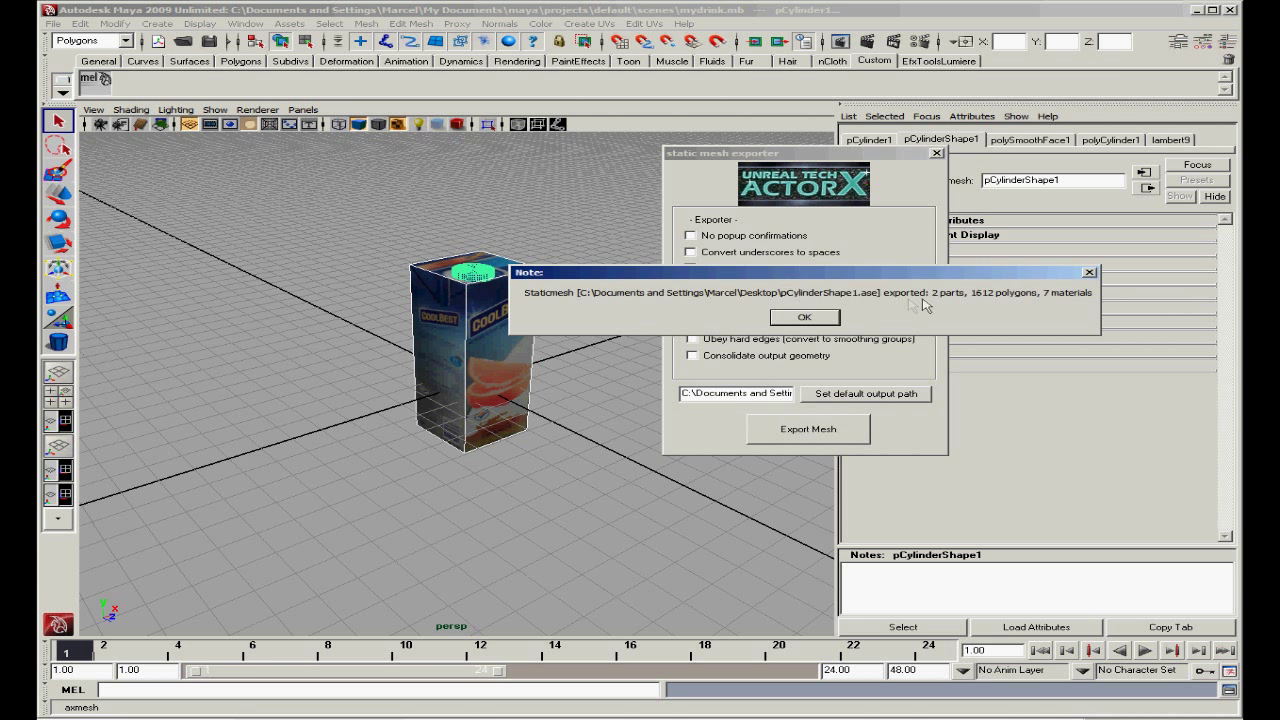
{"action": "left_click", "coordinate": [830, 317]}
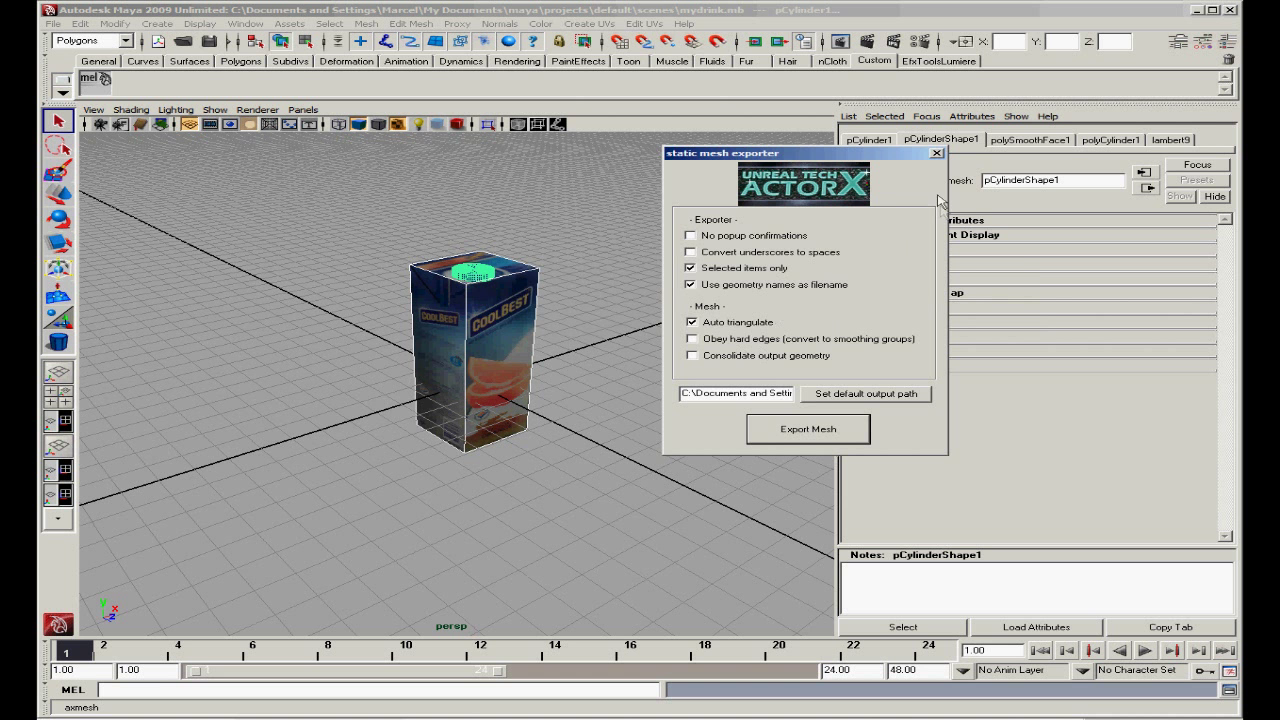
{"action": "left_click", "coordinate": [937, 153]}
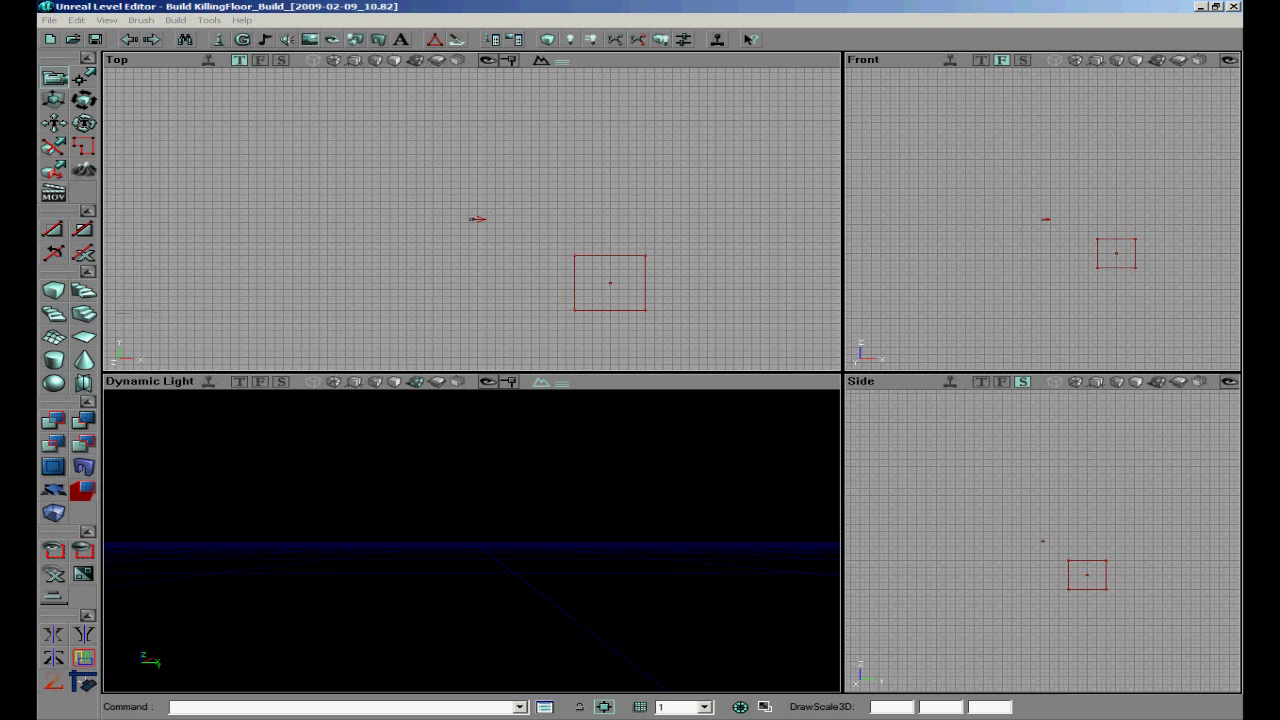
- Switch to Unreal Level Editor and build a cube brush with height 512, width 1000 and breadth 1000
{"action": "right_click", "coordinate": [54, 290]}
{"action": "left_click", "coordinate": [242, 336]}
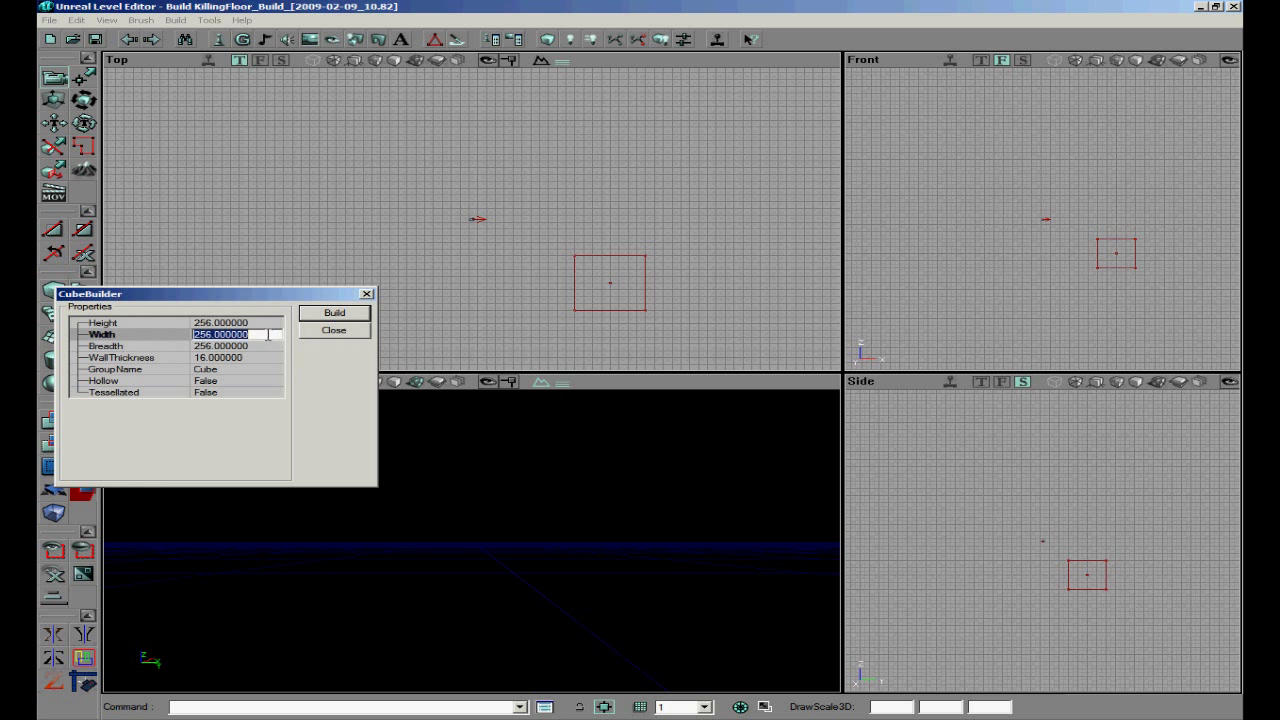
{"action": "type", "text": "5"}
{"action": "left_click", "coordinate": [243, 345]}
{"action": "type", "text": "1000"}
{"action": "left_click", "coordinate": [244, 324]}
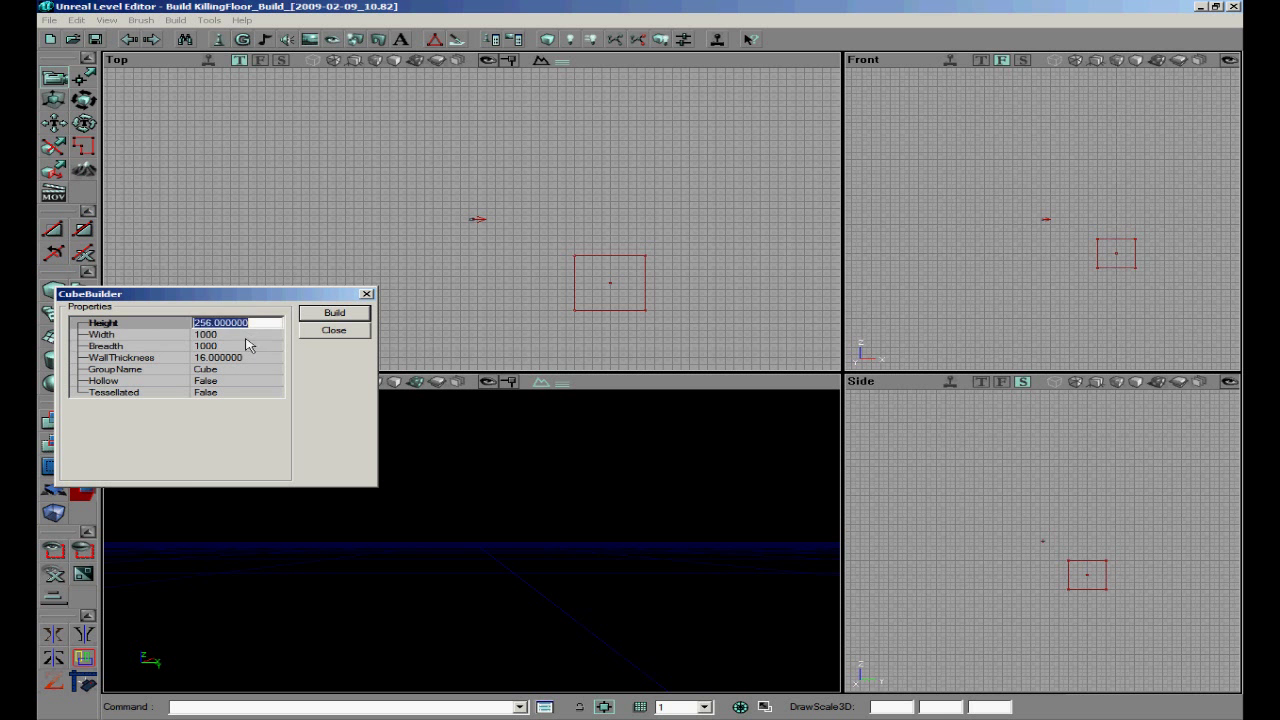
{"action": "type", "text": "512"}
{"action": "left_click", "coordinate": [334, 313]}
{"action": "left_click", "coordinate": [477, 219]}
{"action": "left_click_drag", "start_coordinate": [477, 219], "coordinate": [615, 283], "text": "ctrl"}
{"action": "left_click", "coordinate": [334, 330]}
- Try to subtract the cube brush with the default texture, and undo the subtraction
{"action": "left_click", "coordinate": [80, 488]}
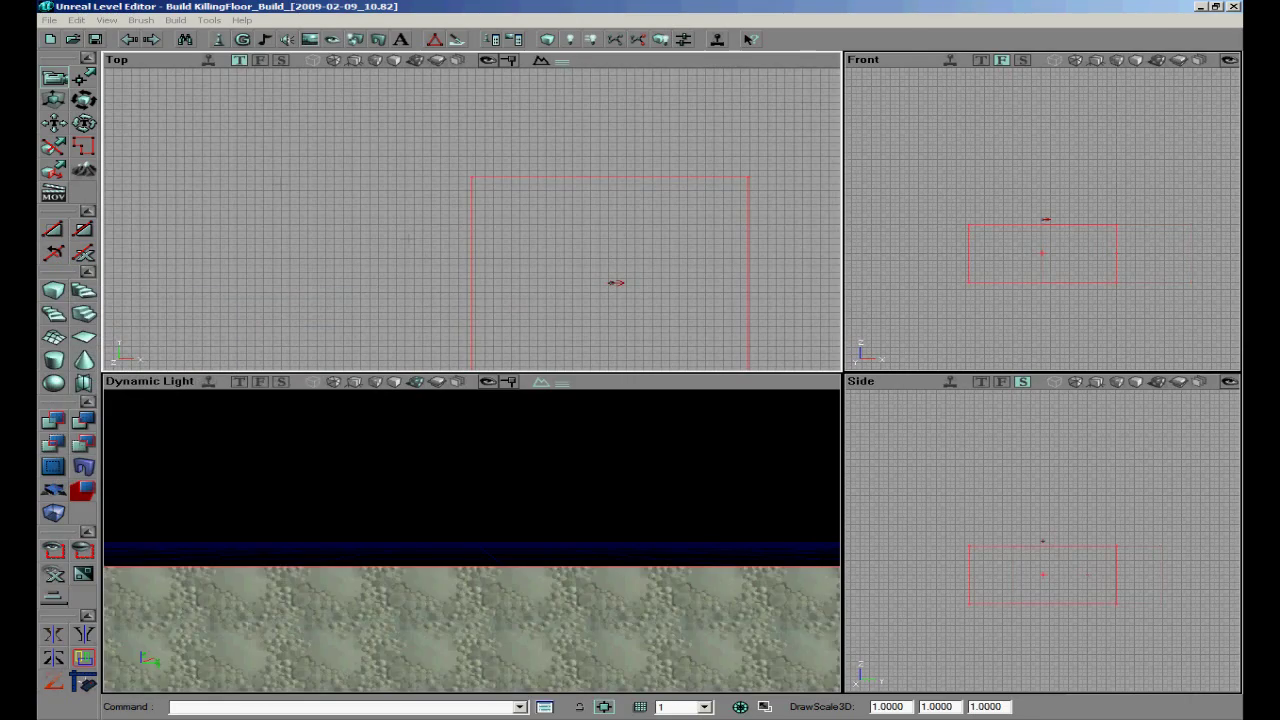
{"action": "left_click", "coordinate": [77, 20]}
{"action": "left_click", "coordinate": [85, 36]}
- Choose the MaterialBackdrop texture from the Editor package and subtract the cube brush to carve out a checkered room
{"action": "left_click", "coordinate": [308, 40]}
{"action": "left_click", "coordinate": [622, 325]}
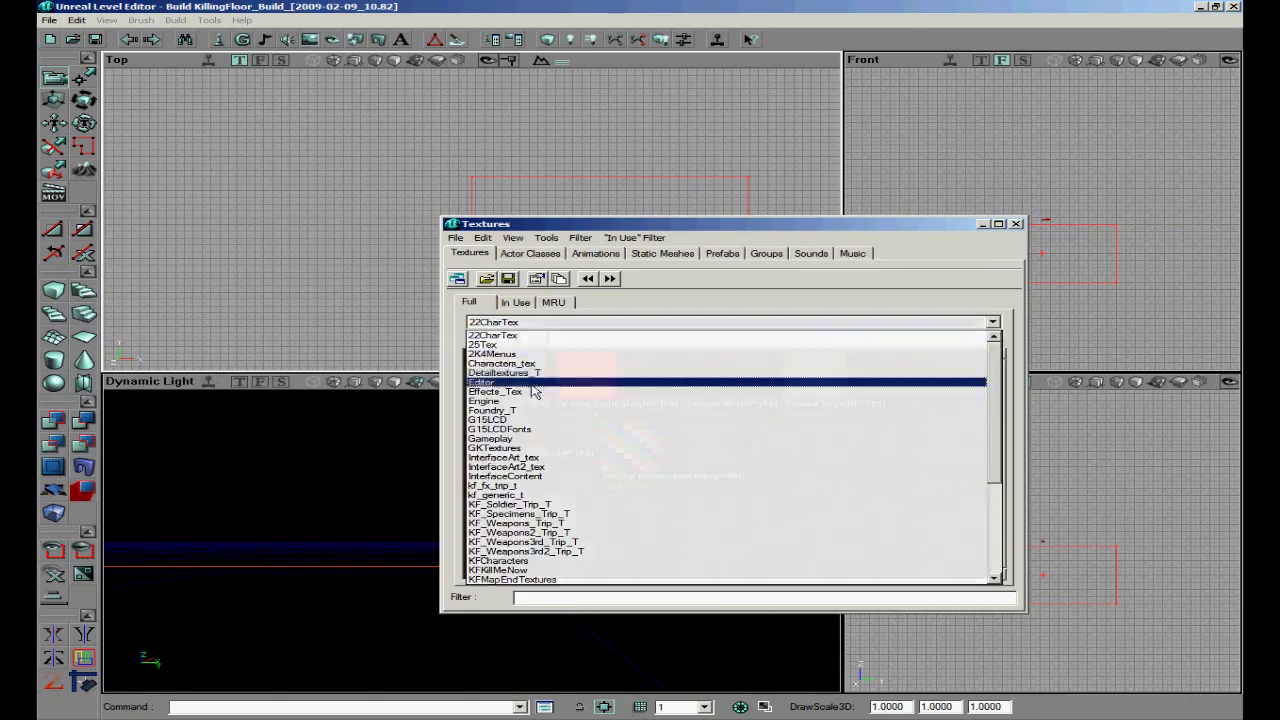
{"action": "left_click", "coordinate": [1020, 223]}
{"action": "right_click_drag", "start_coordinate": [411, 566], "coordinate": [440, 620]}
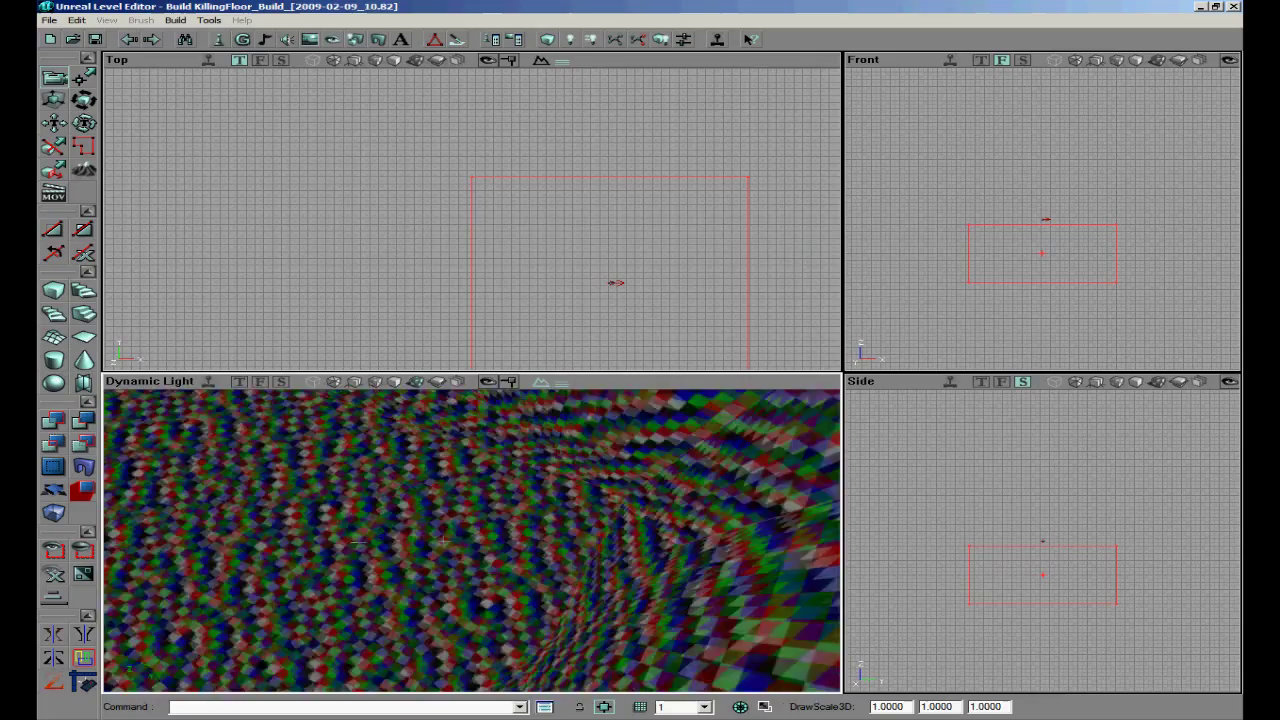
- Add an actor on the room's floor and a light at its ceiling
{"action": "right_click", "coordinate": [411, 566]}
{"action": "left_click", "coordinate": [496, 427]}
{"action": "left_click_drag", "start_coordinate": [463, 503], "coordinate": [463, 560]}
{"action": "right_click_drag", "start_coordinate": [463, 503], "coordinate": [463, 430]}
{"action": "right_click", "coordinate": [463, 503]}
{"action": "left_click", "coordinate": [513, 579]}
- Set the LightBrightness of the ceiling light to 70 and close its properties
{"action": "key", "text": "F4"}
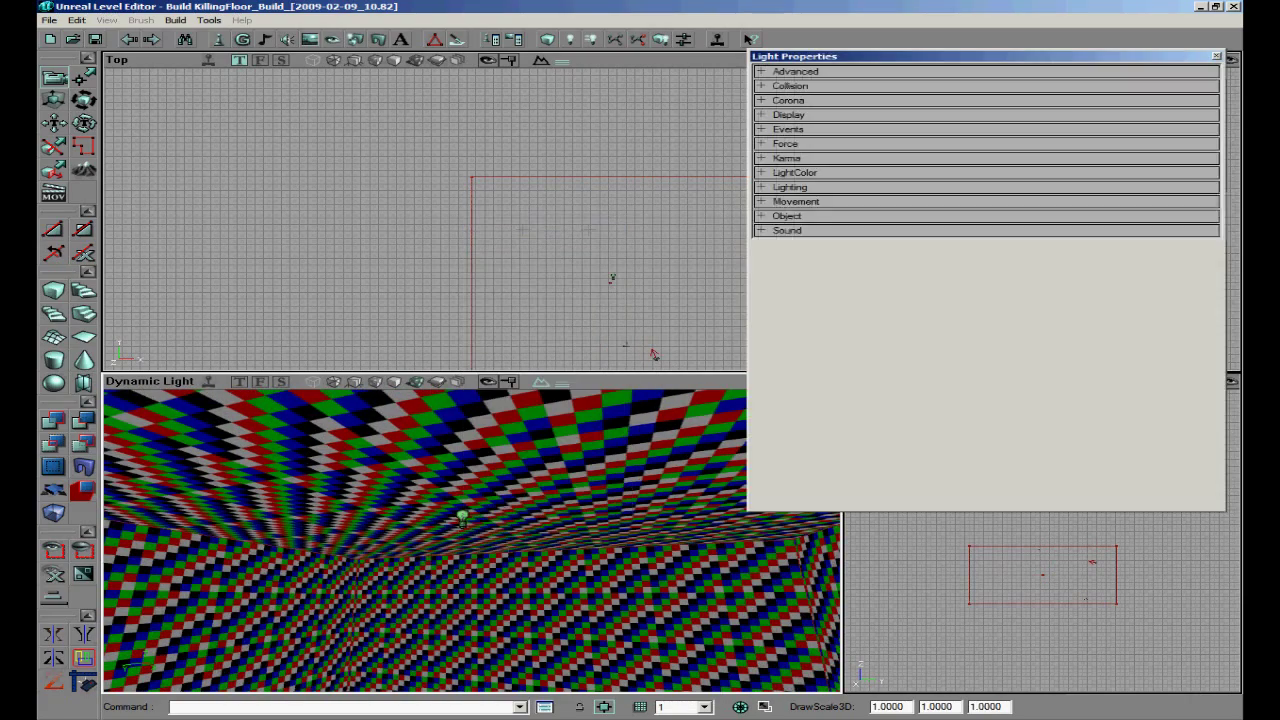
{"action": "left_click", "coordinate": [795, 172]}
{"action": "left_click", "coordinate": [790, 221]}
{"action": "left_click", "coordinate": [964, 186]}
{"action": "type", "text": "10"}
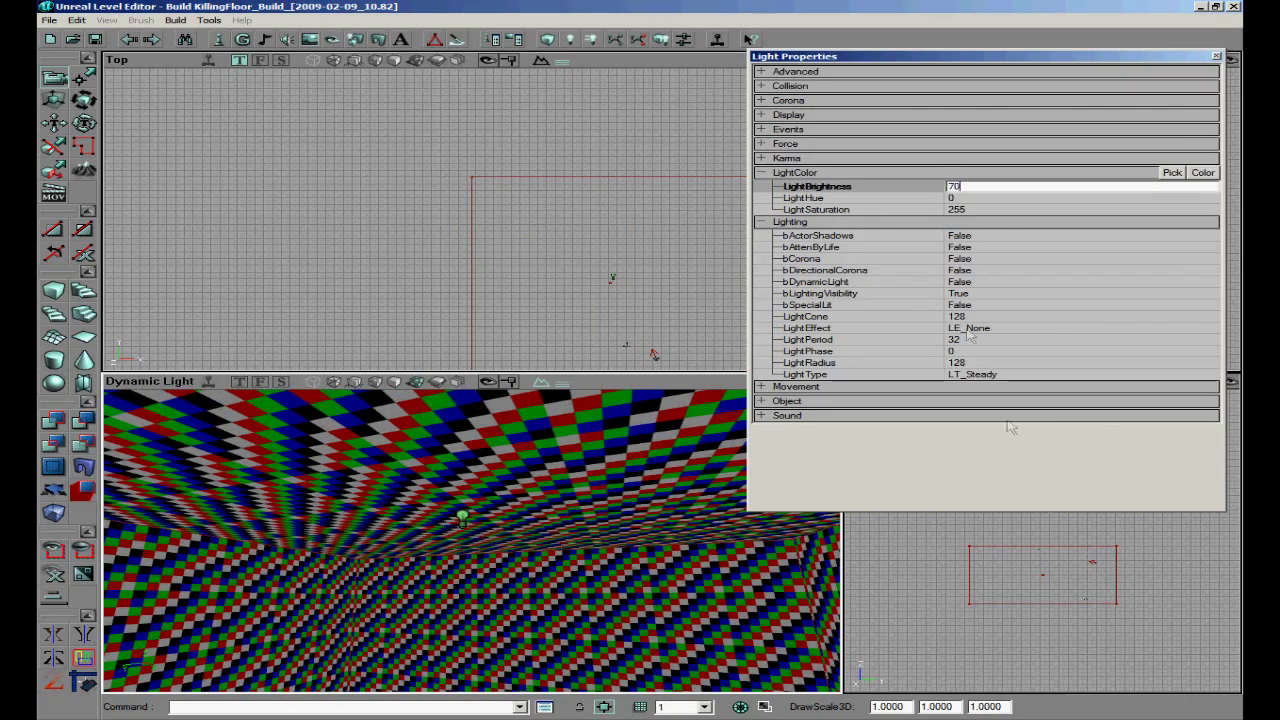
{"action": "left_click", "coordinate": [1217, 56]}
- Build the level
{"action": "left_click", "coordinate": [175, 20]}
{"action": "left_click", "coordinate": [205, 116]}
{"action": "right_click_drag", "start_coordinate": [470, 503], "coordinate": [475, 600]}
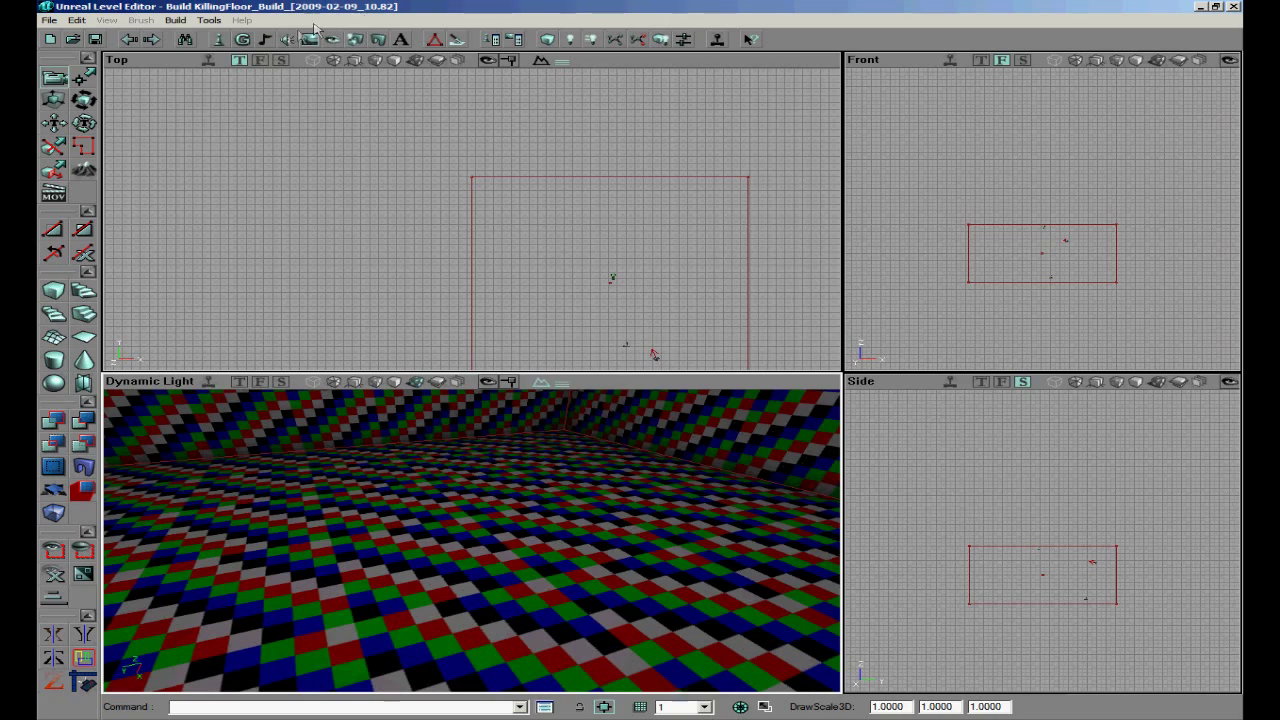
- Choose the carton textures blue, front, frontside, lower, side and top from the Desktop folder "02" for texture import
{"action": "left_click", "coordinate": [298, 40]}
{"action": "left_click", "coordinate": [455, 237]}
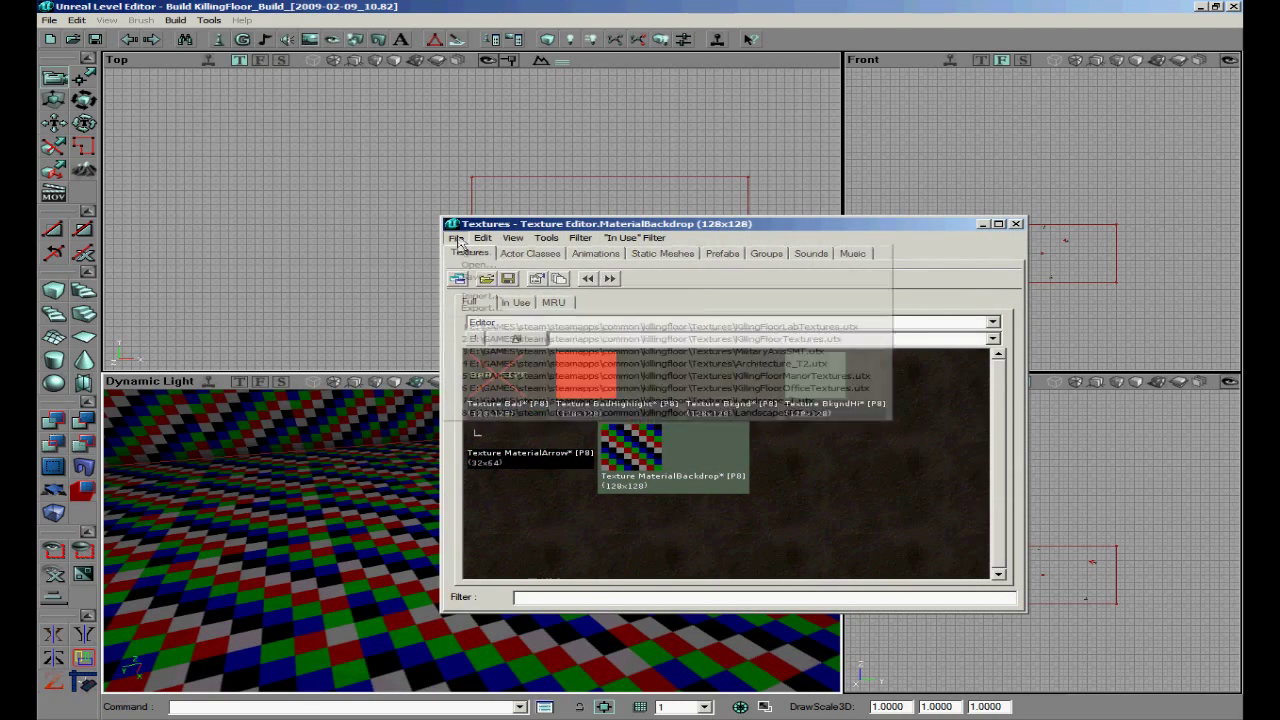
{"action": "left_click", "coordinate": [474, 298]}
{"action": "left_click", "coordinate": [668, 484]}
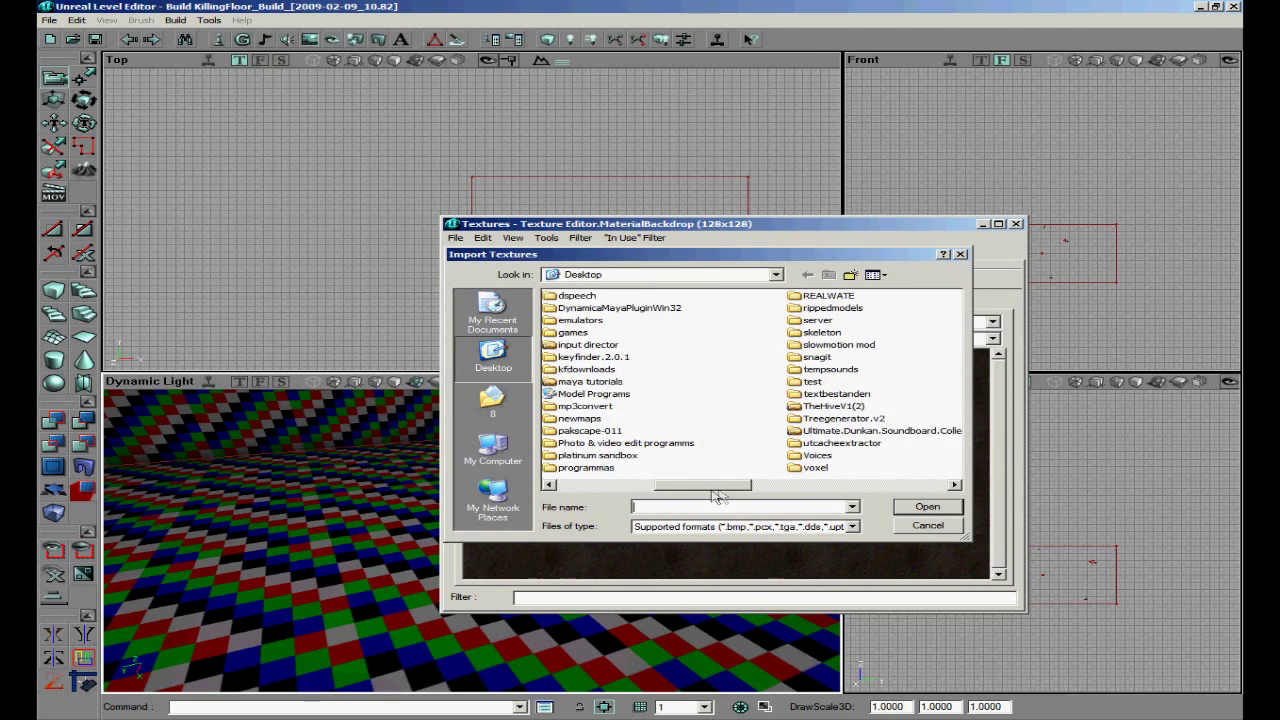
{"action": "left_click_drag", "start_coordinate": [744, 492], "coordinate": [593, 495]}
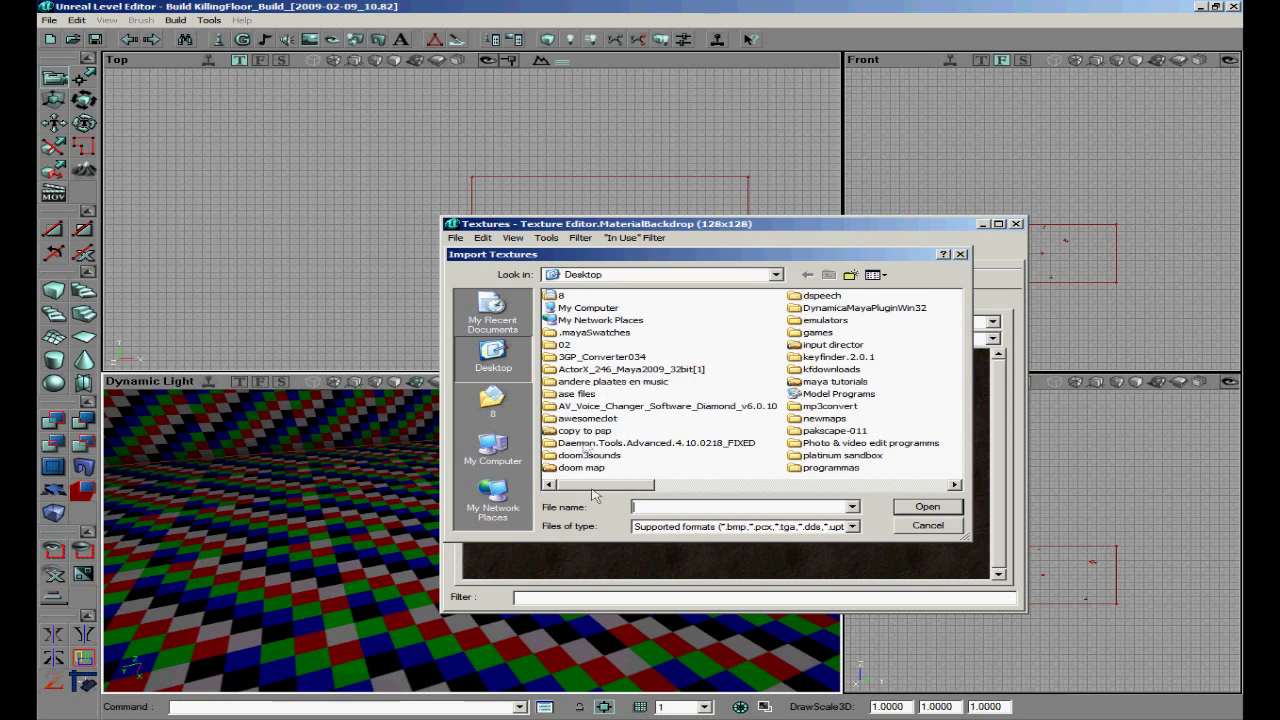
{"action": "double_click", "coordinate": [562, 346]}
{"action": "left_click", "coordinate": [569, 309]}
{"action": "left_click", "coordinate": [566, 371], "text": "shift"}
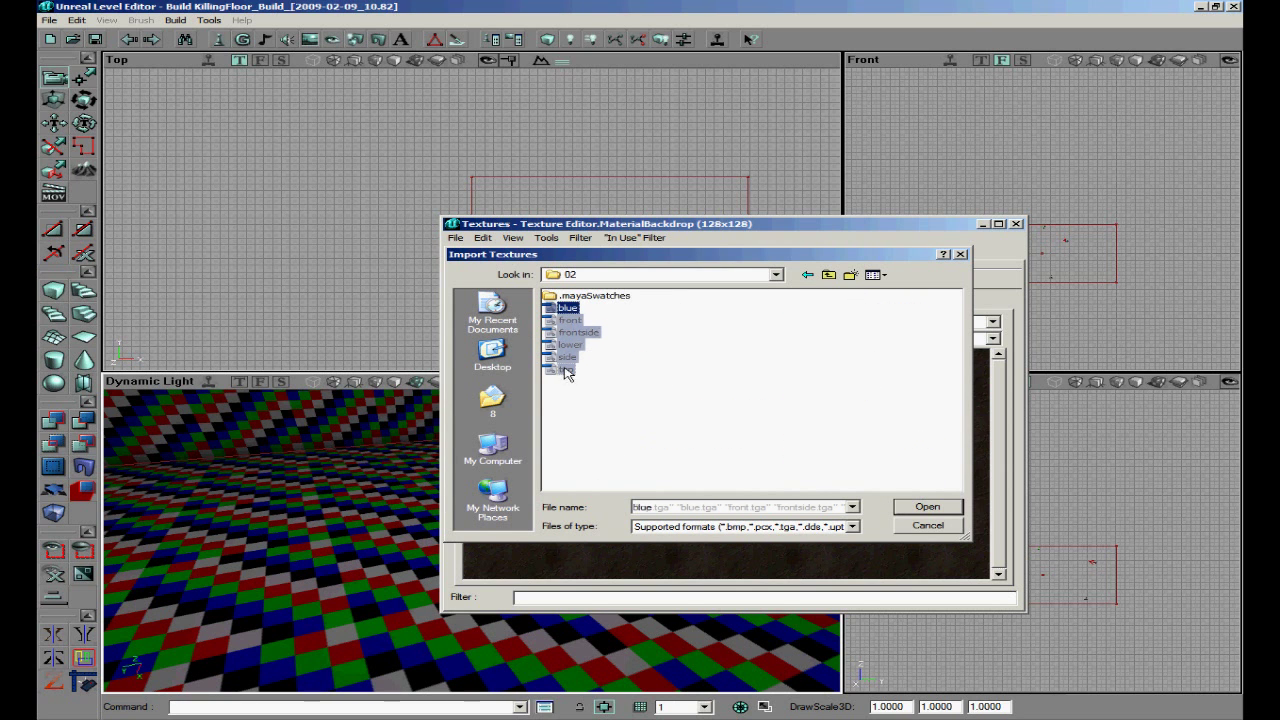
{"action": "left_click", "coordinate": [938, 512]}
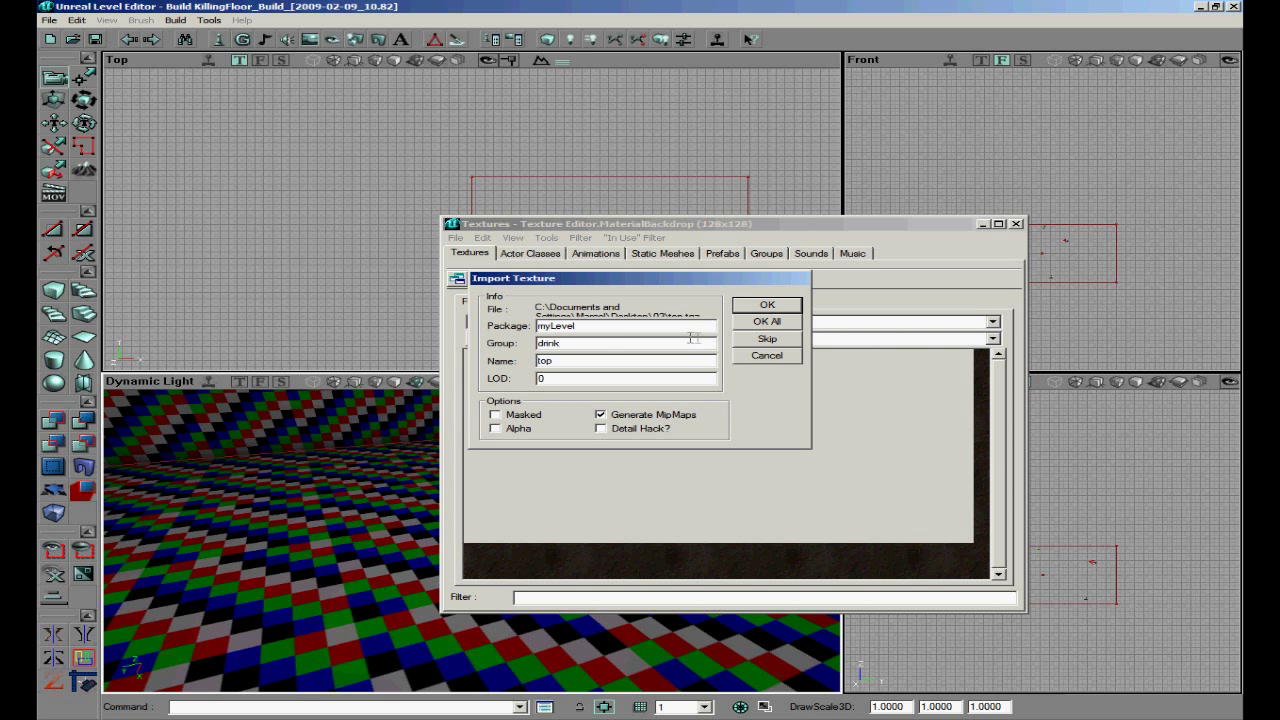
- Import the chosen textures into the myLevel package under the group "drink"
{"action": "left_click", "coordinate": [775, 307]}
{"action": "left_click", "coordinate": [775, 312]}
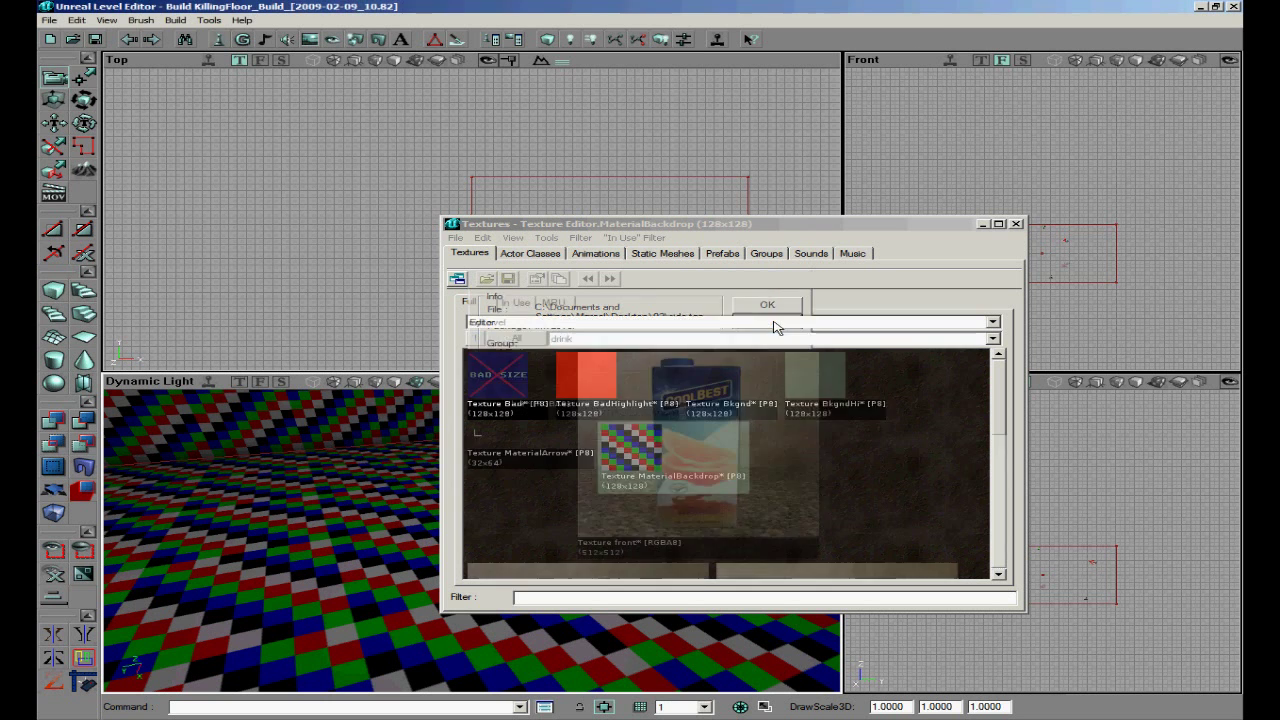
{"action": "left_click_drag", "start_coordinate": [1001, 417], "coordinate": [985, 358]}
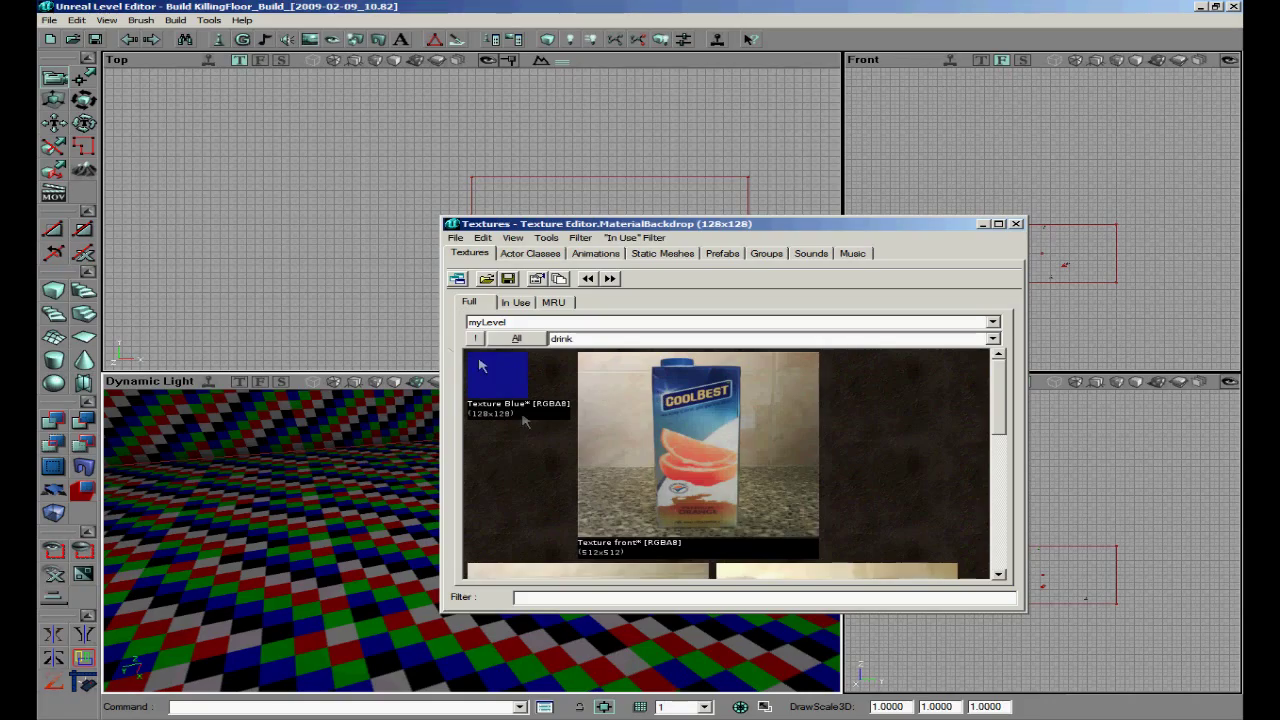
- Choose the model file pCylinderShape1 on the Desktop for static mesh import
{"action": "left_click", "coordinate": [656, 254]}
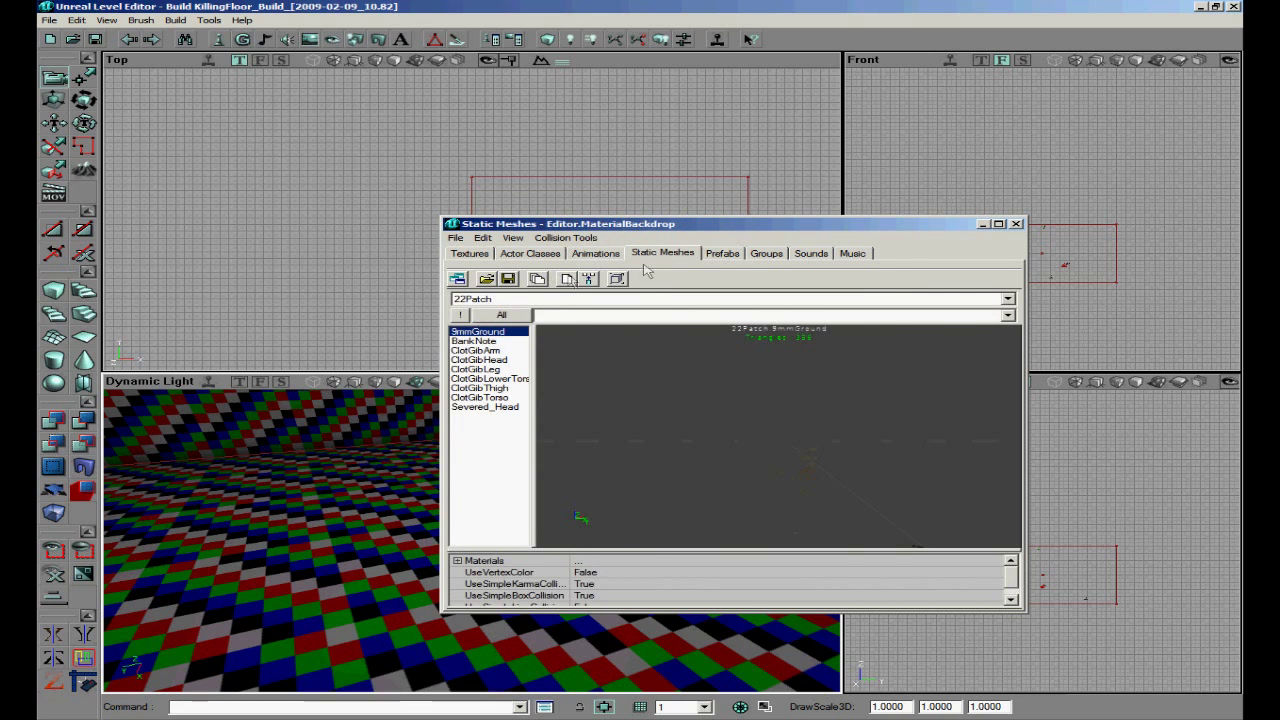
{"action": "left_click", "coordinate": [455, 238]}
{"action": "left_click", "coordinate": [471, 277]}
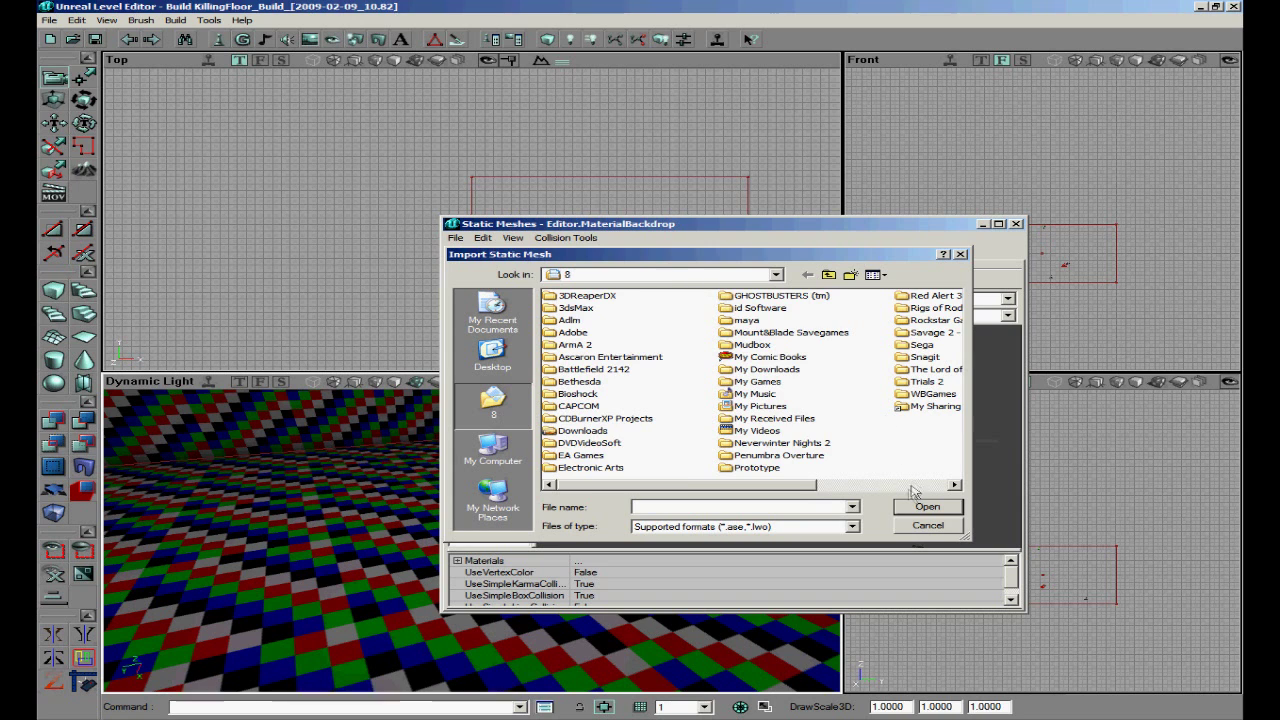
{"action": "left_click", "coordinate": [887, 489]}
{"action": "left_click_drag", "start_coordinate": [887, 490], "coordinate": [745, 490]}
{"action": "left_click", "coordinate": [828, 274]}
{"action": "left_click", "coordinate": [833, 485]}
{"action": "left_click", "coordinate": [833, 485]}
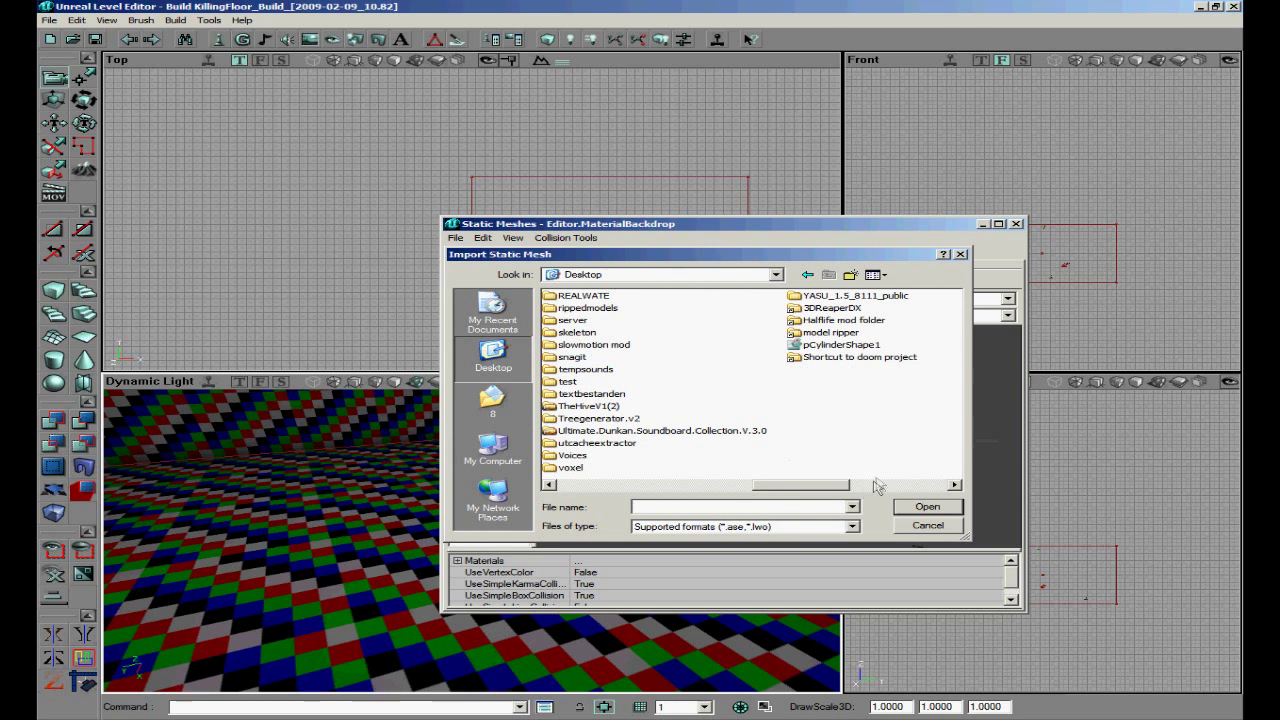
{"action": "left_click", "coordinate": [828, 347]}
{"action": "left_click", "coordinate": [915, 508]}
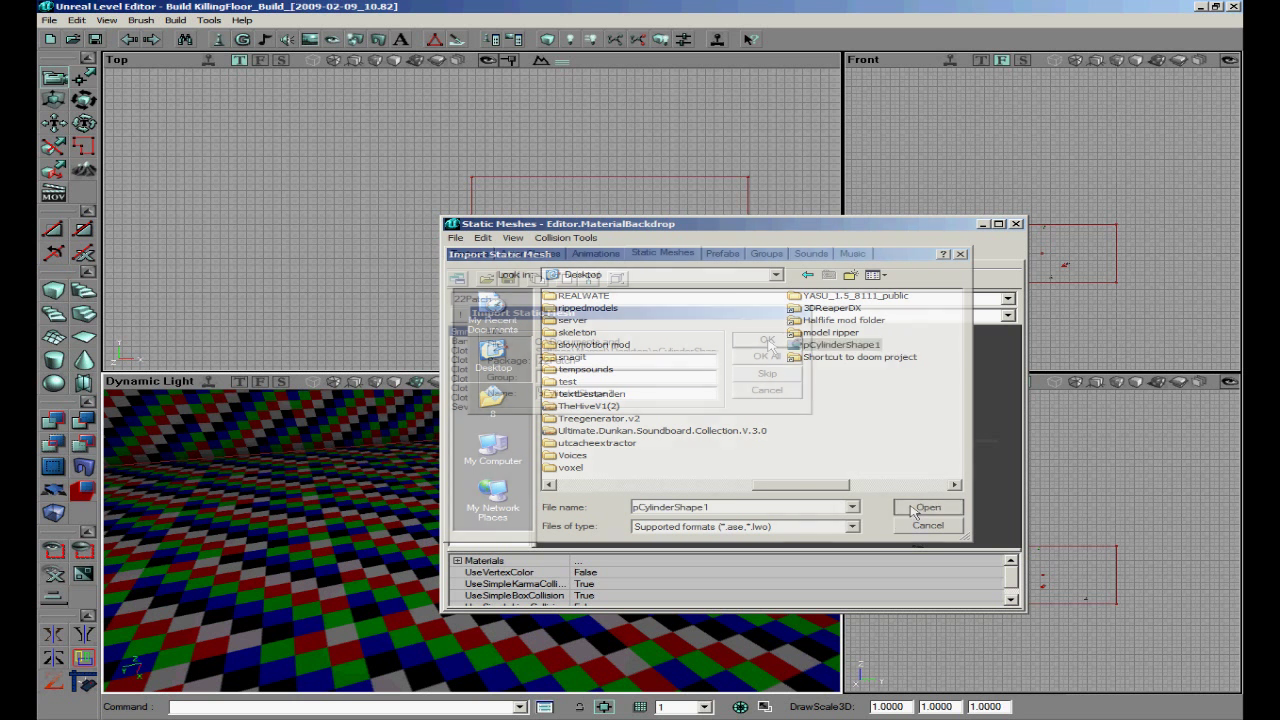
- Import the static mesh into the myLevel package under the group "drink" with the name "nicedrink"
{"action": "type", "text": "myLevel"}
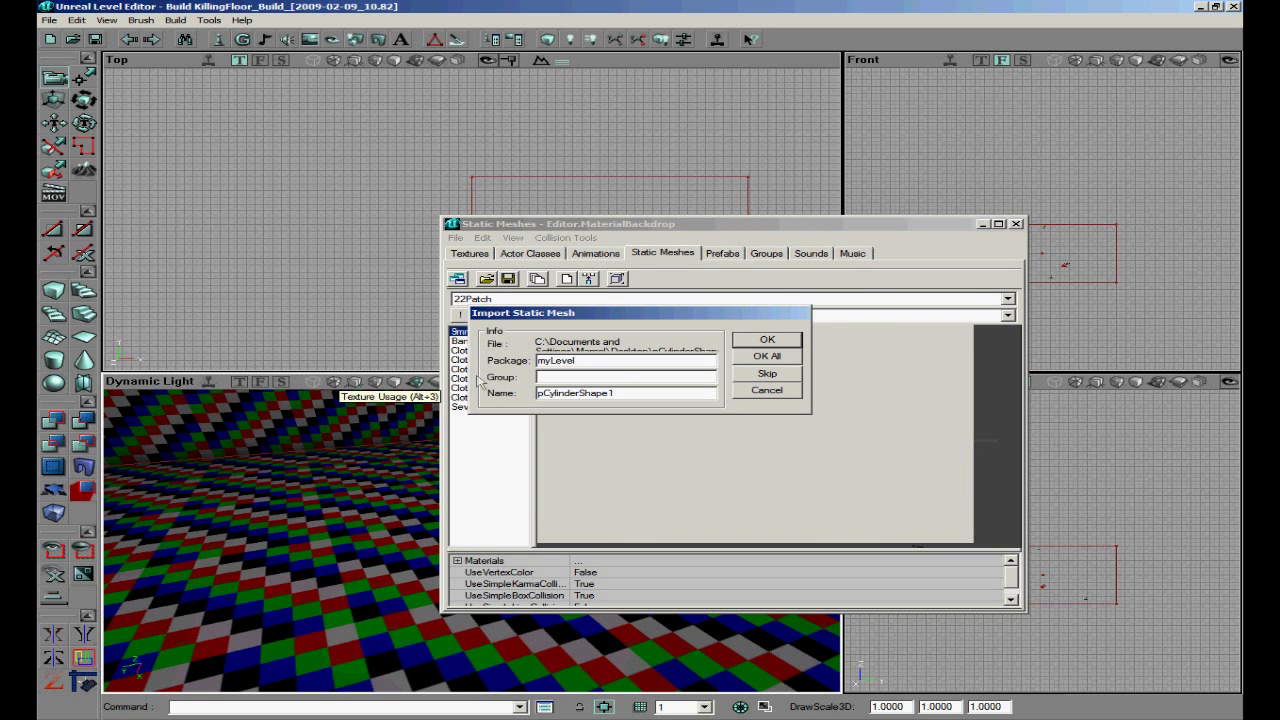
{"action": "left_click", "coordinate": [553, 375]}
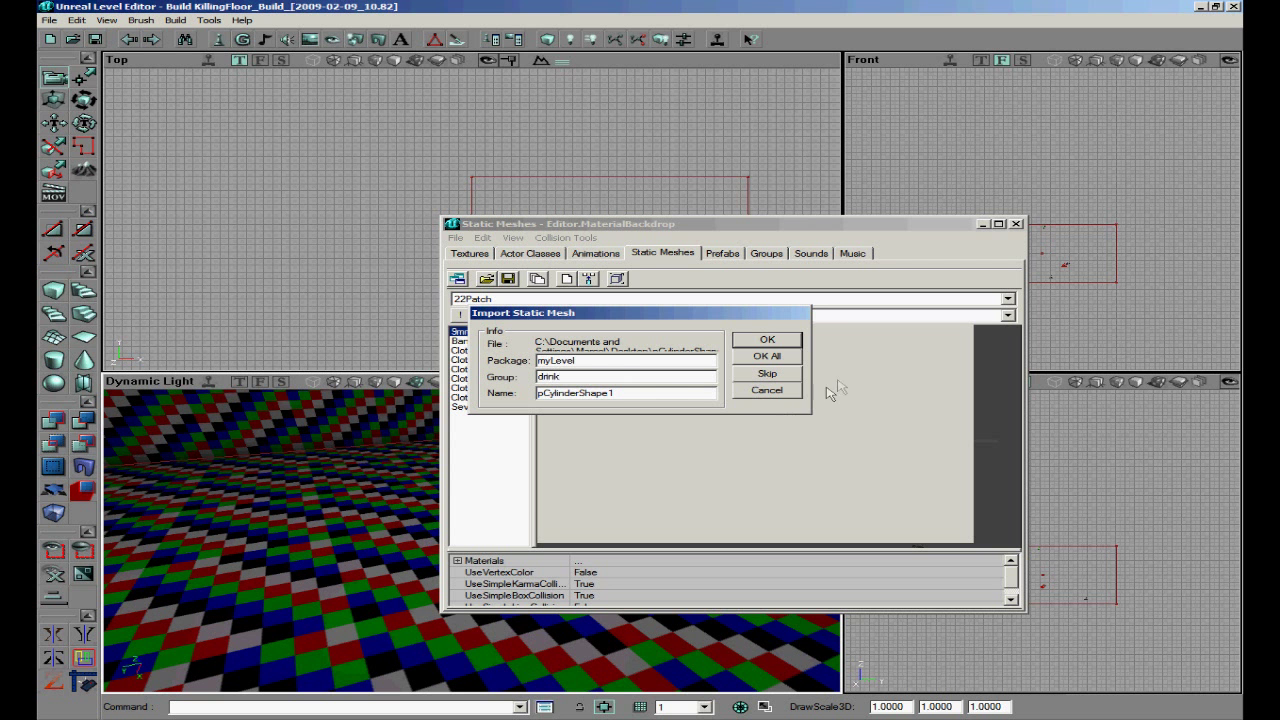
{"action": "double_click", "coordinate": [622, 392]}
{"action": "key", "text": "BackSpace"}
{"action": "left_click", "coordinate": [768, 341]}
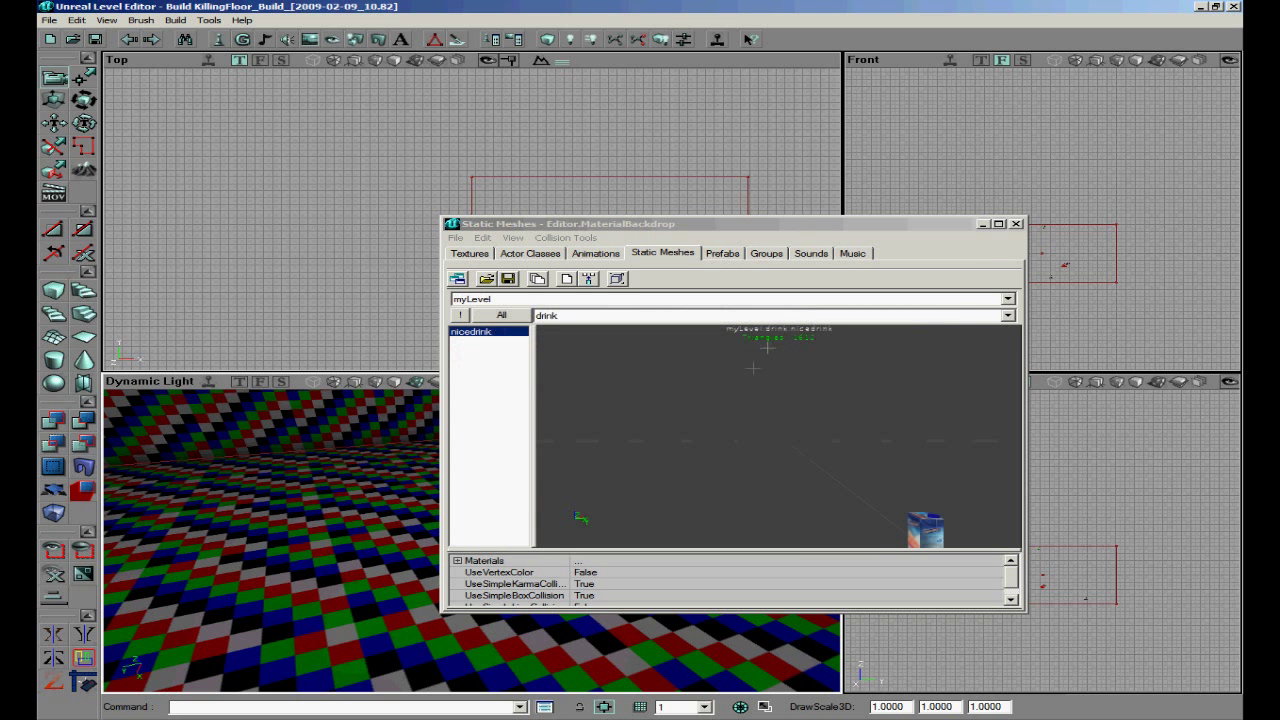
- Inspect the nicedrink mesh in the preview, close the browser and place the mesh on the room's floor
{"action": "mouse_move", "coordinate": [793, 443]}
{"action": "left_mouse_down"}
{"action": "mouse_move", "coordinate": [779, 440]}
{"action": "mouse_move", "coordinate": [781, 415]}
{"action": "mouse_move", "coordinate": [769, 435]}
{"action": "mouse_move", "coordinate": [822, 442]}
{"action": "mouse_move", "coordinate": [767, 436]}
{"action": "mouse_move", "coordinate": [779, 425]}
{"action": "mouse_move", "coordinate": [768, 440]}
{"action": "mouse_move", "coordinate": [704, 437]}
{"action": "mouse_move", "coordinate": [880, 437]}
{"action": "mouse_move", "coordinate": [779, 430]}
{"action": "mouse_move", "coordinate": [764, 441]}
{"action": "mouse_move", "coordinate": [786, 426]}
{"action": "left_mouse_up"}
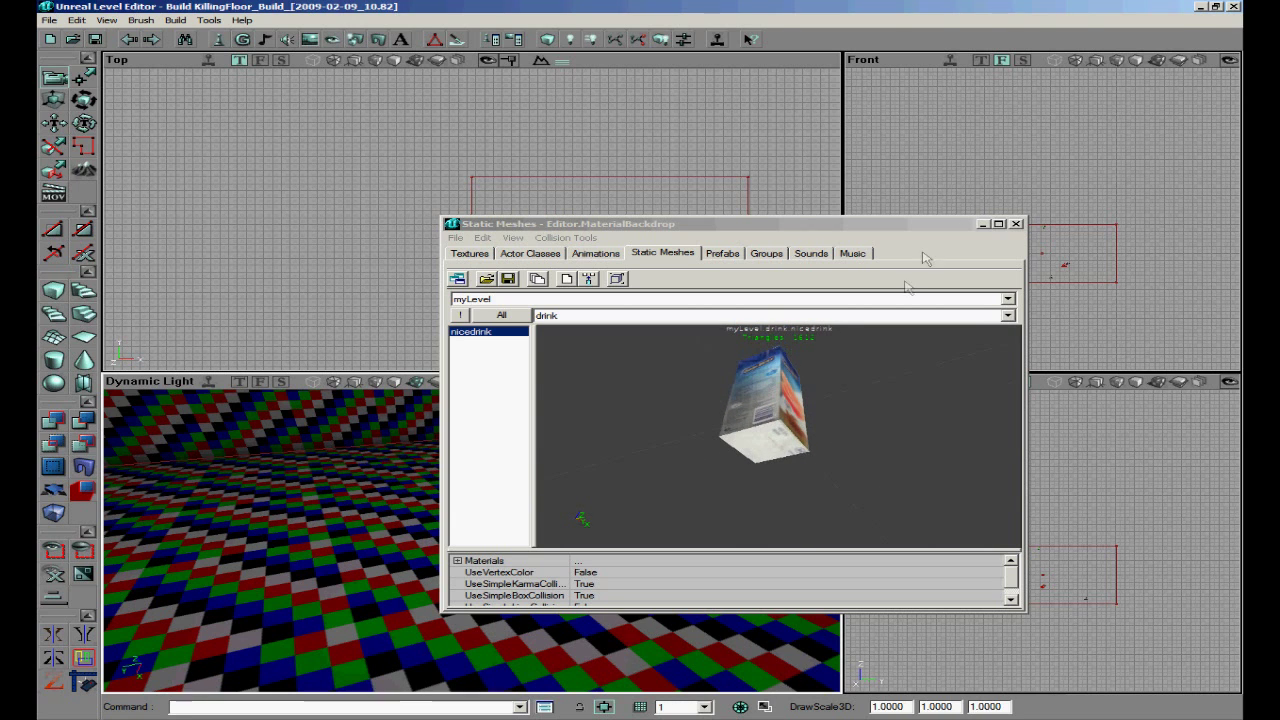
{"action": "left_click", "coordinate": [1015, 223]}
{"action": "right_click", "coordinate": [397, 622]}
{"action": "left_click", "coordinate": [470, 450]}
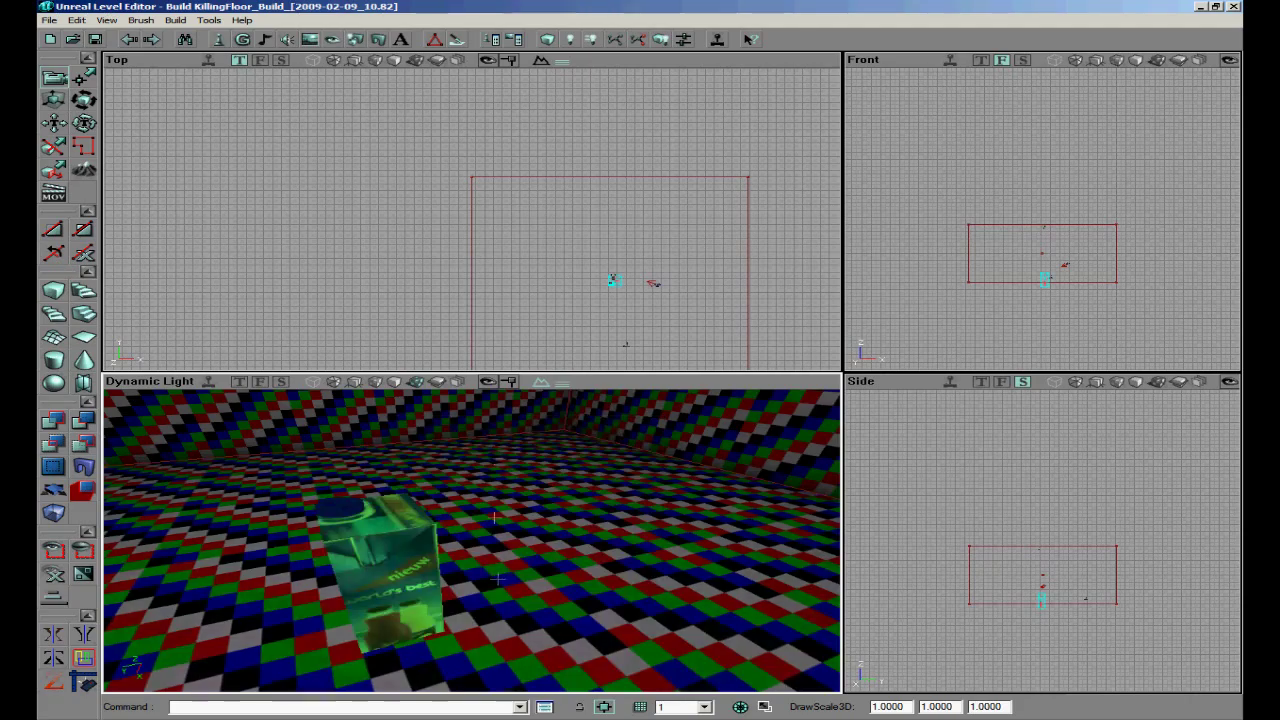
{"action": "left_click_drag", "start_coordinate": [472, 540], "coordinate": [522, 576]}
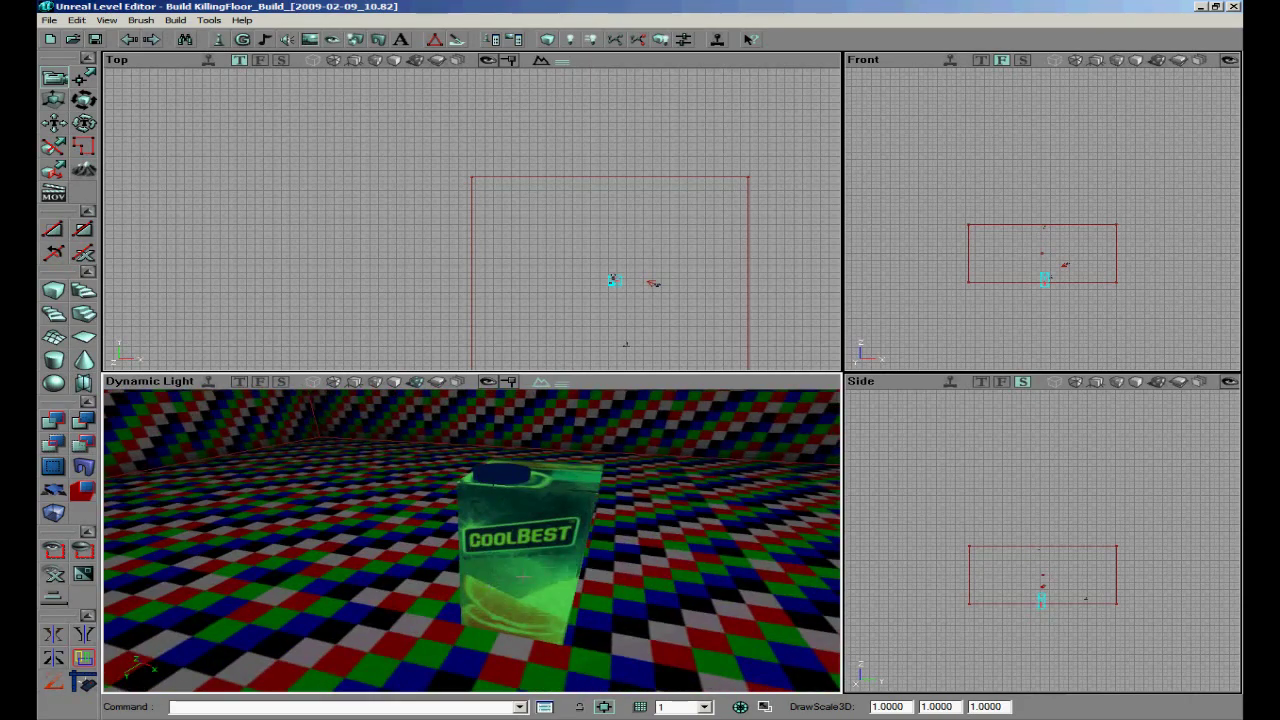
- Open the placed carton's Display properties and reduce its DrawScale to 0.8 and again to 0.4
{"action": "right_click", "coordinate": [546, 556]}
{"action": "left_click", "coordinate": [670, 230]}
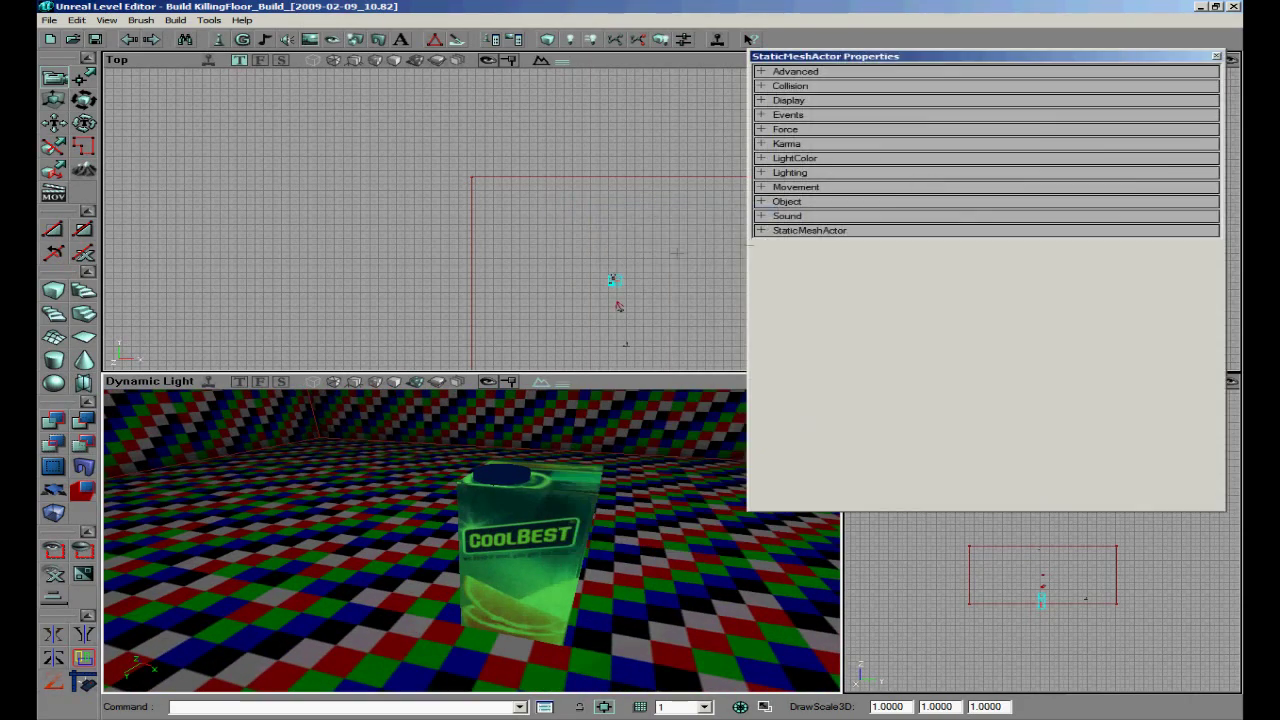
{"action": "left_click", "coordinate": [790, 100]}
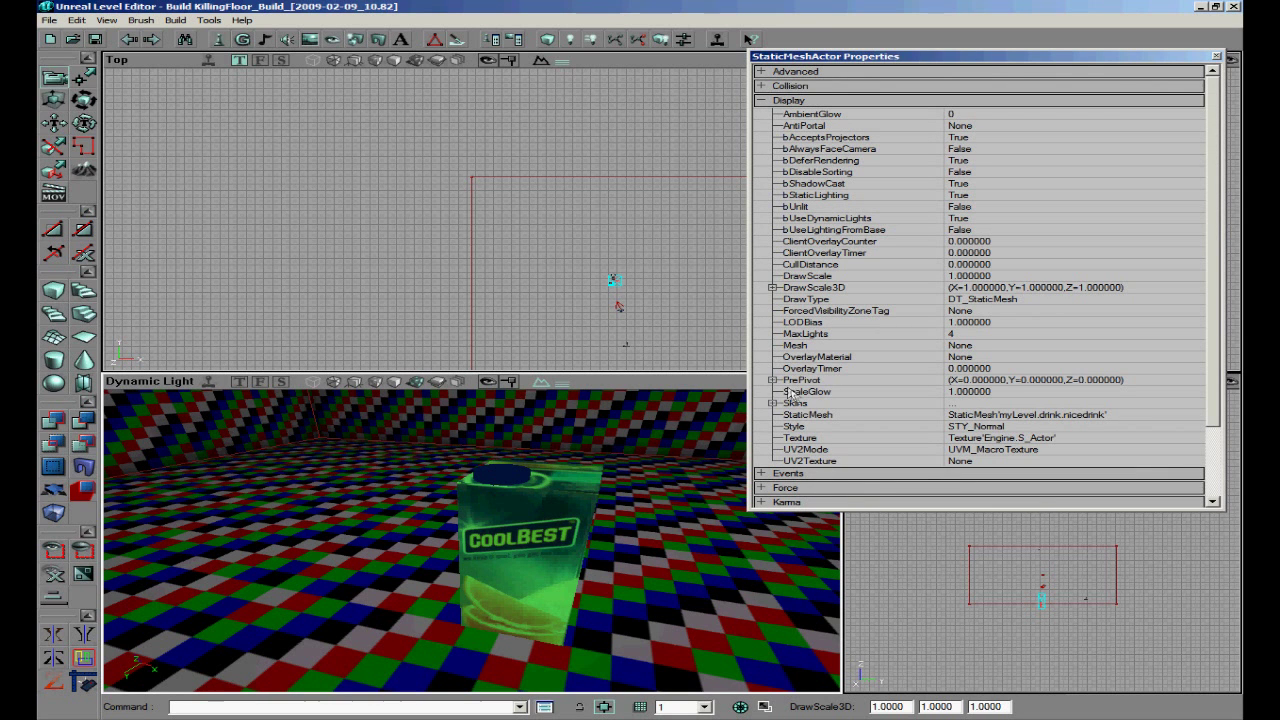
{"action": "left_click", "coordinate": [806, 278]}
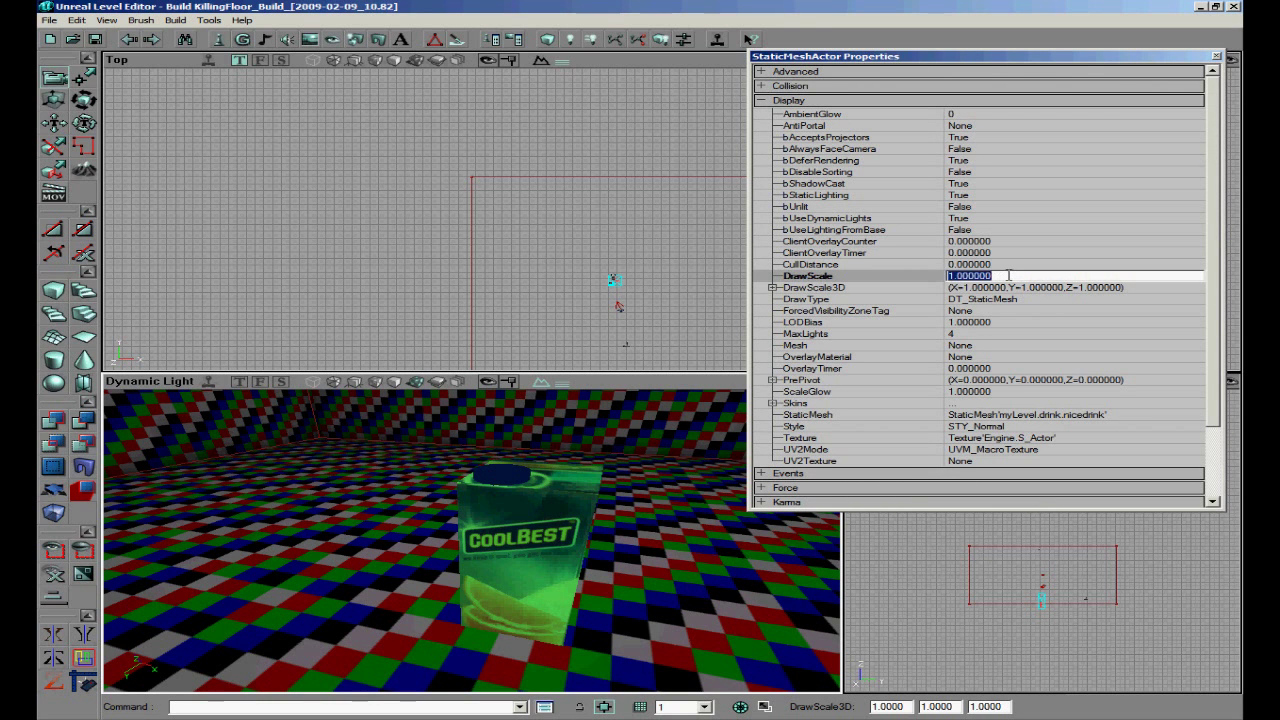
{"action": "type", "text": "0.8"}
{"action": "key", "text": "Return"}
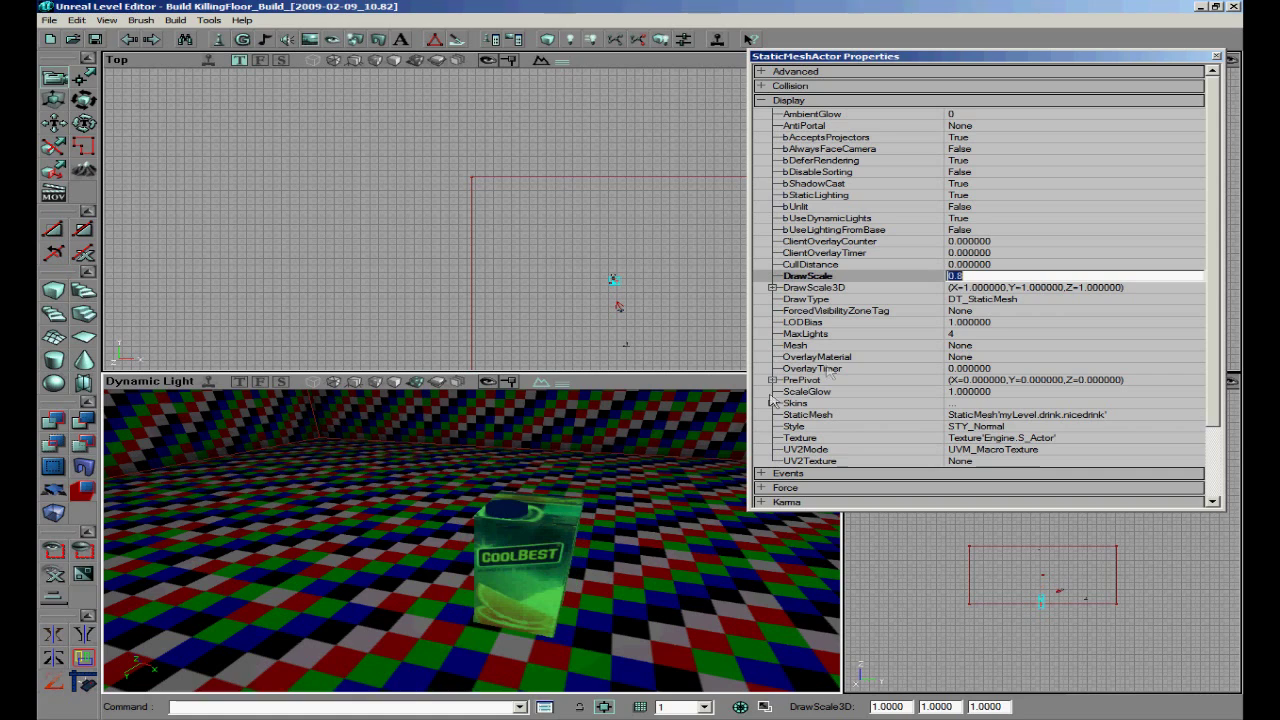
{"action": "key", "text": "Return"}
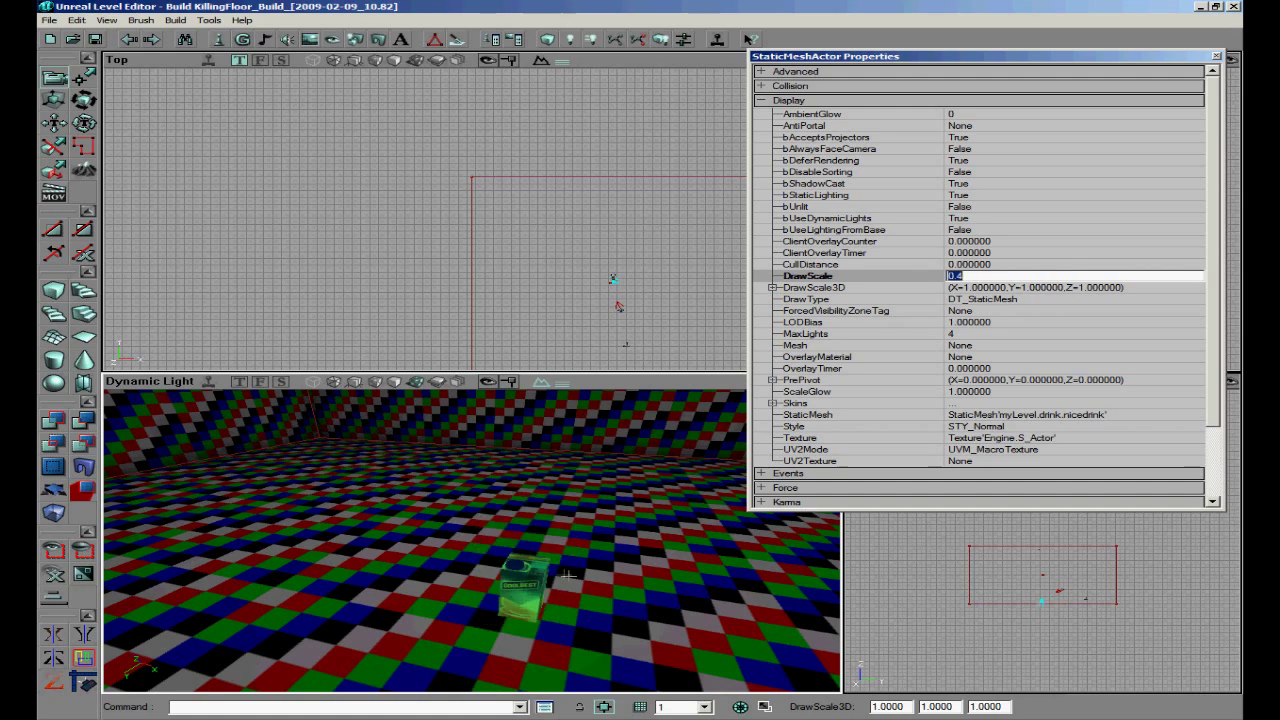
- Set the carton's DrawScale to 0.2 and check its size against the room's floor
{"action": "left_click", "coordinate": [968, 276]}
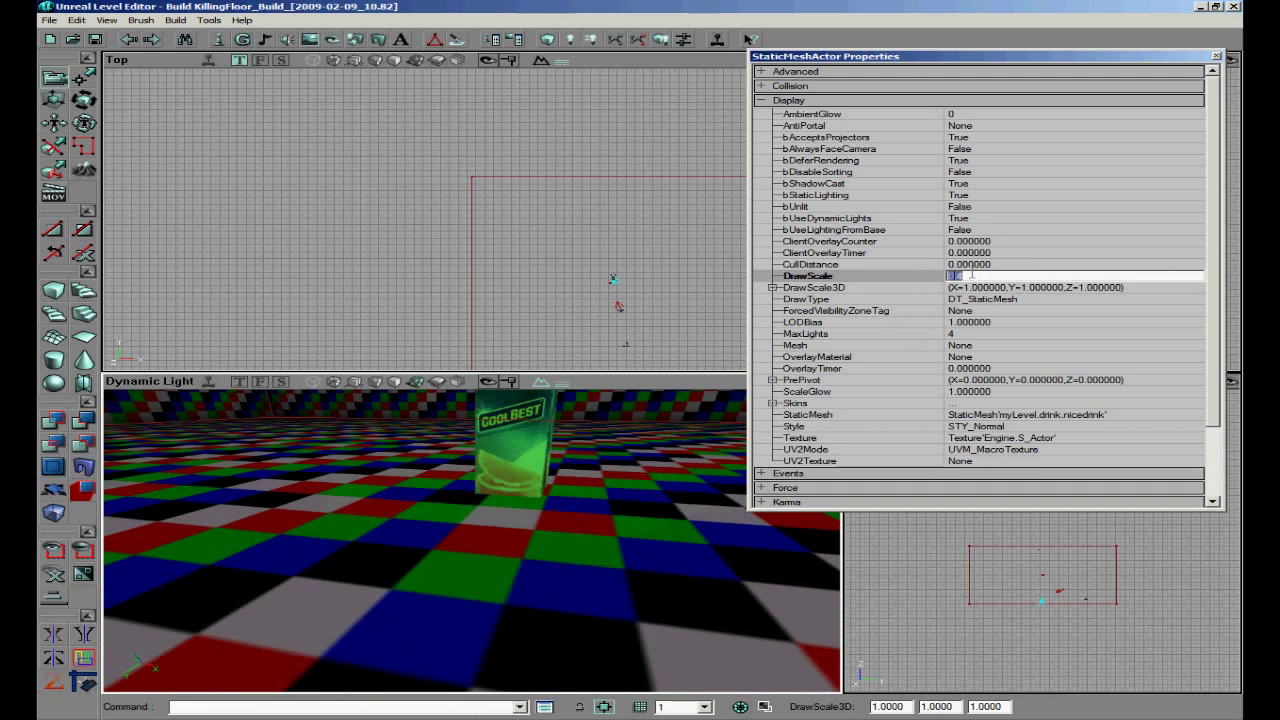
{"action": "type", "text": "0.2"}
{"action": "key", "text": "Return"}
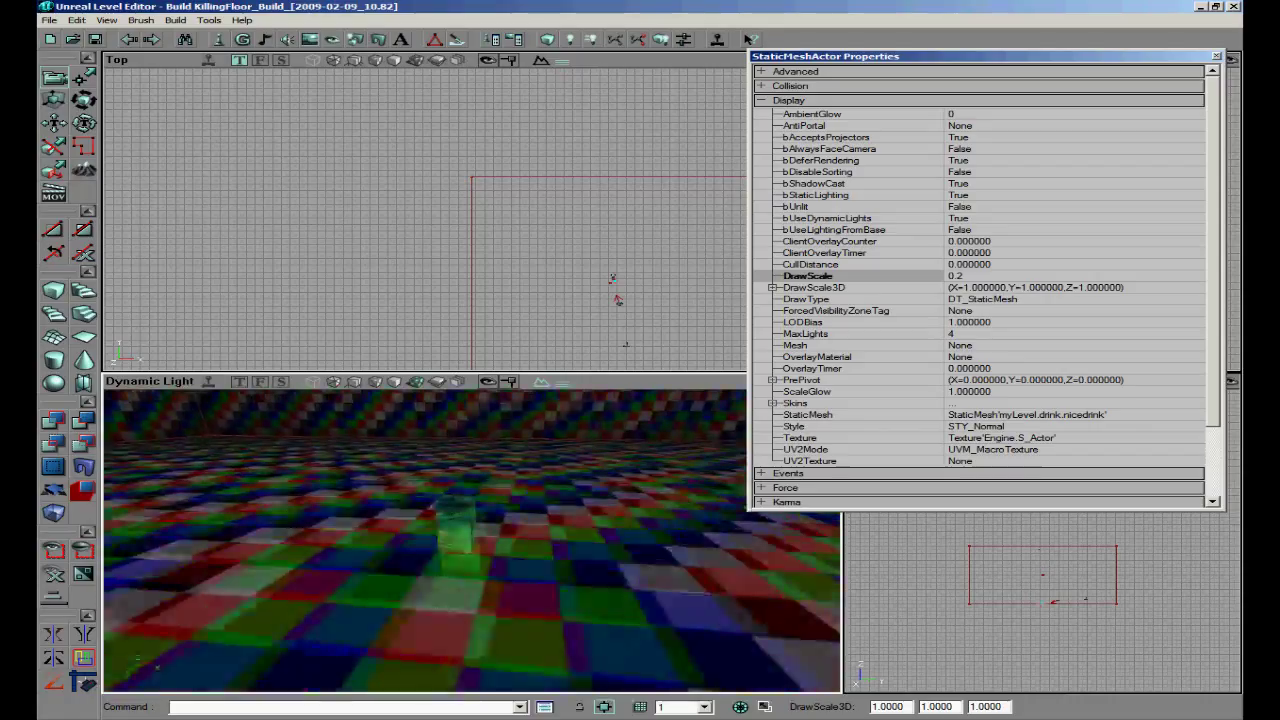
{"action": "left_click_drag", "start_coordinate": [475, 541], "coordinate": [597, 442]}
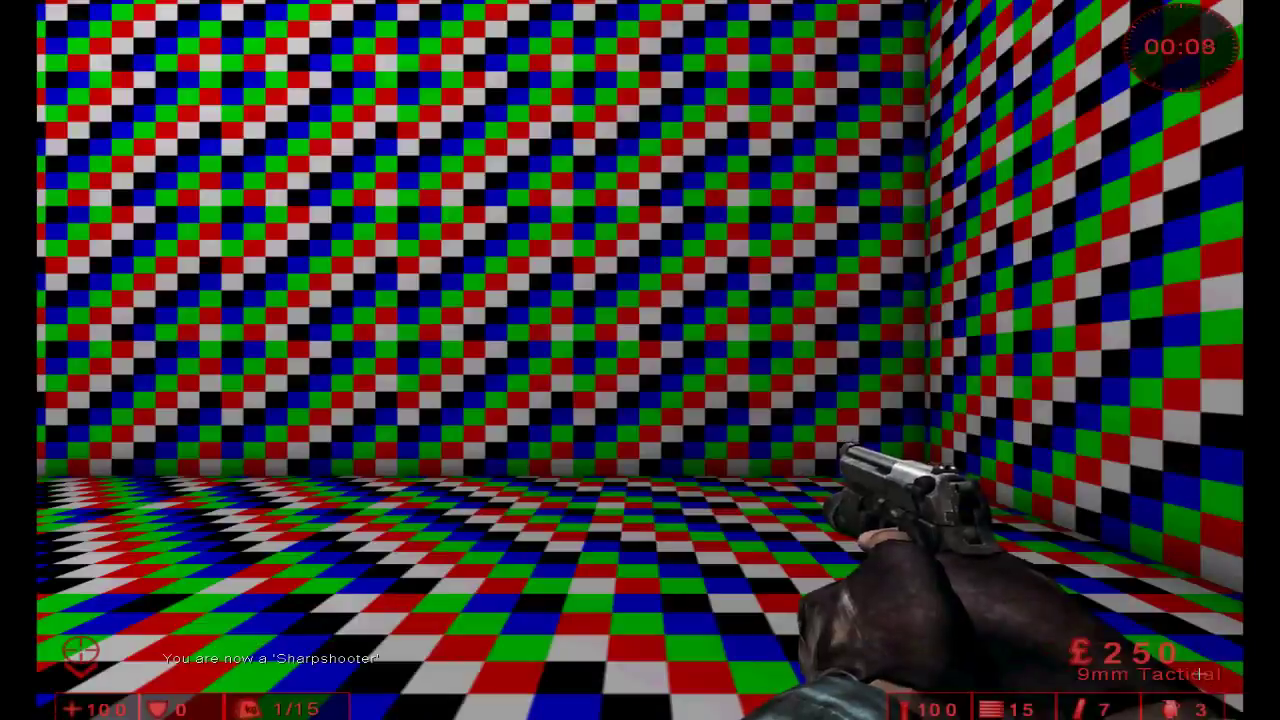